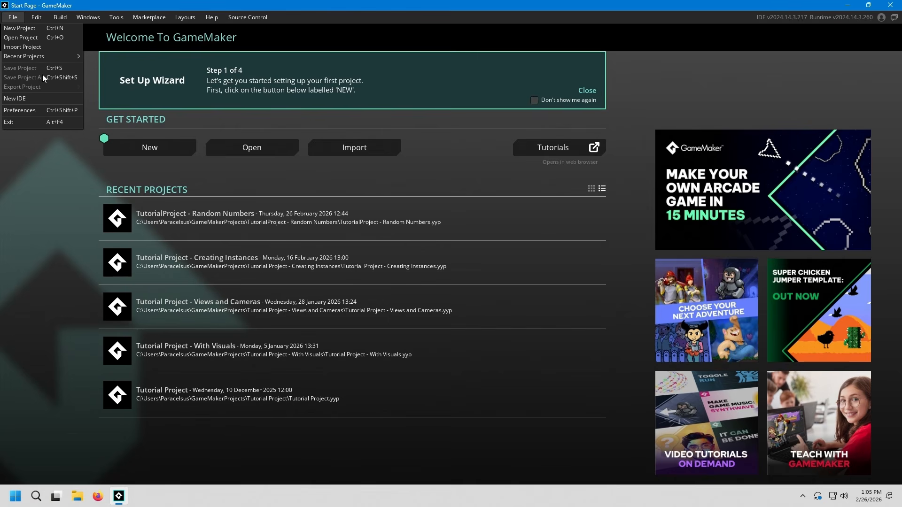
# Step: Open the recent project "TutorialProject - Random Numbers"
pyautogui.click(52, 214)
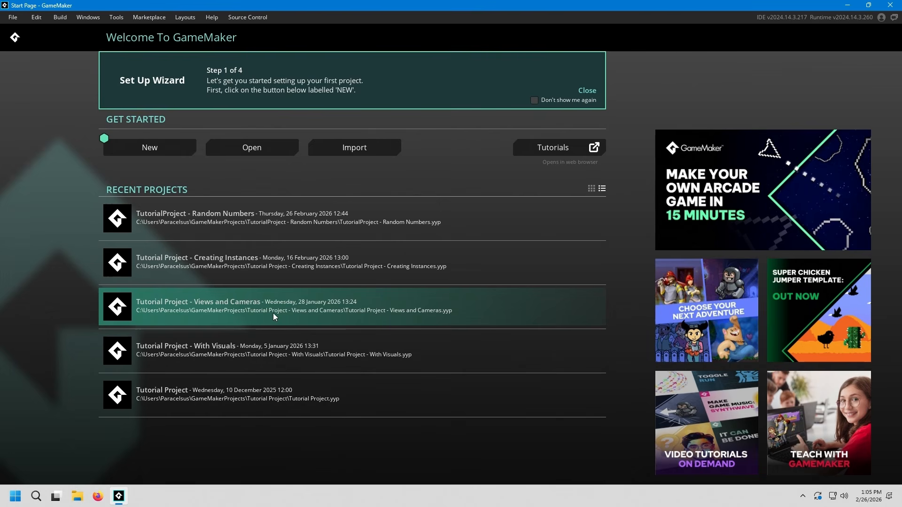
pyautogui.click(216, 223)
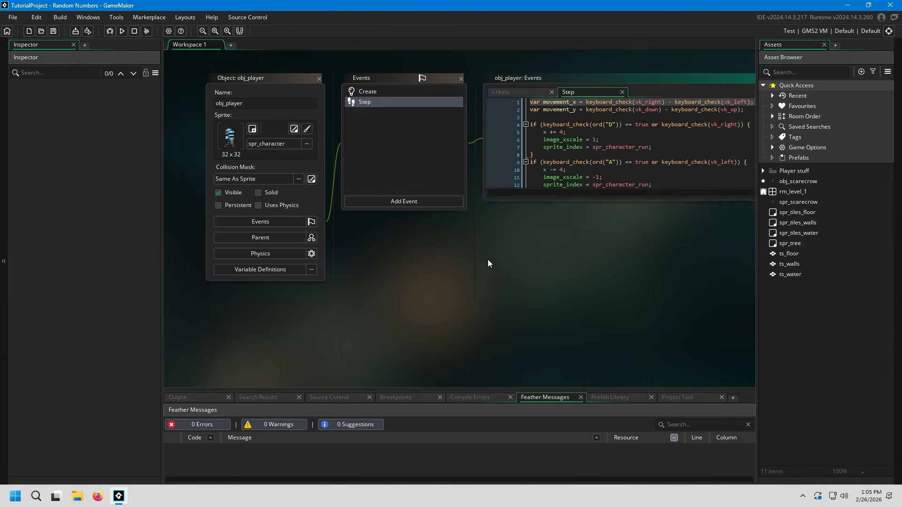
pyautogui.click(555, 282)
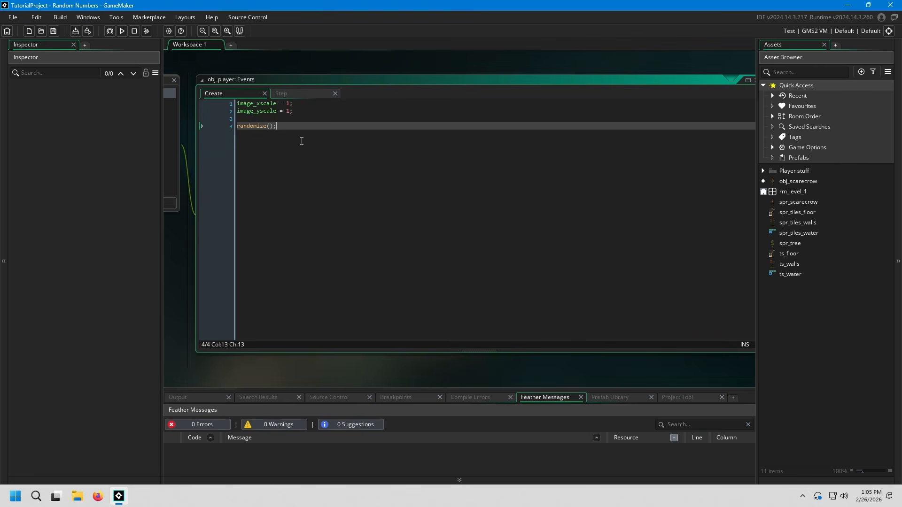
# Step: Open the Step event of obj_player and read through its movement and scarecrow-spawning code
pyautogui.click(296, 94)
pyautogui.scroll(-3, 348, 235)
pyautogui.scroll(3, 347, 235)
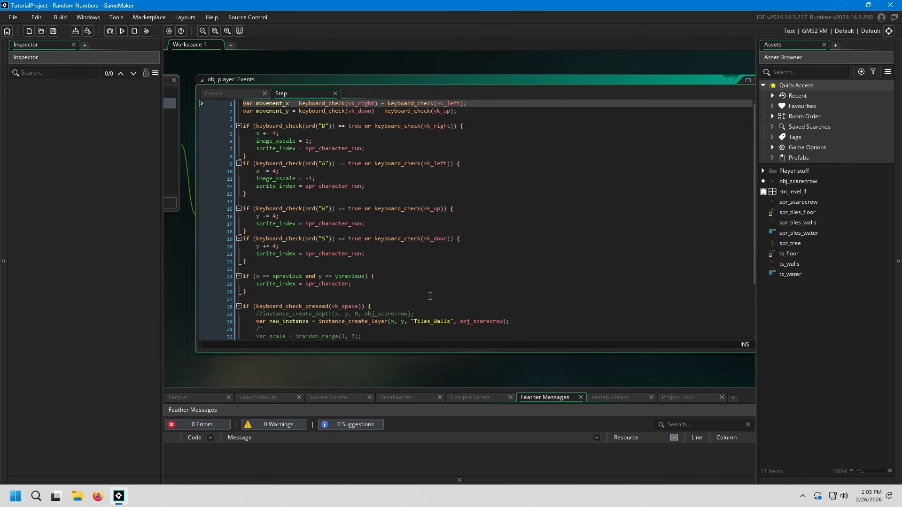
pyautogui.click(348, 262)
pyautogui.moveTo(232, 271); pyautogui.dragTo(510, 270, button='middle')
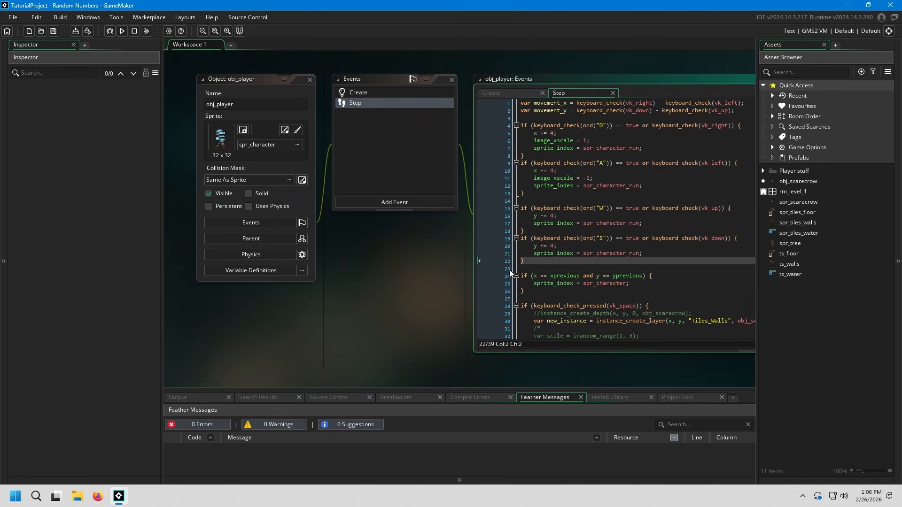
pyautogui.moveTo(603, 255); pyautogui.dragTo(302, 257, button='middle')
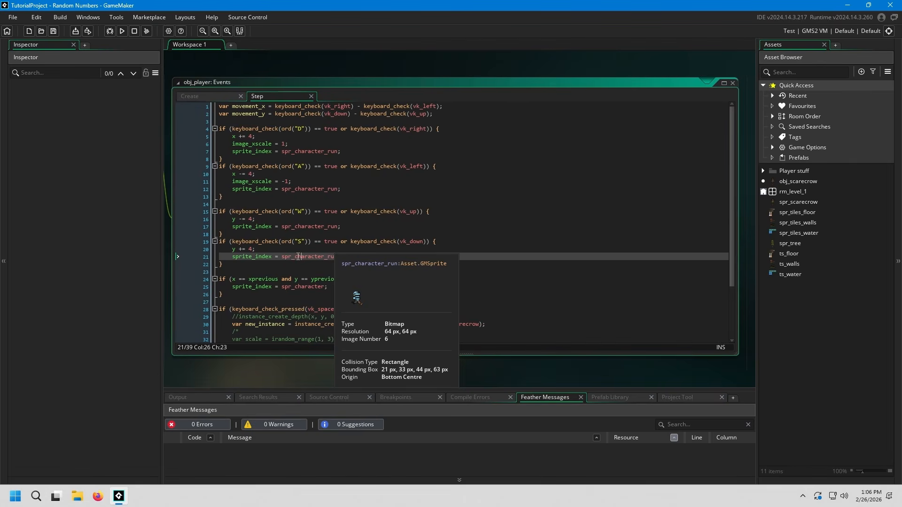
pyautogui.click(305, 271)
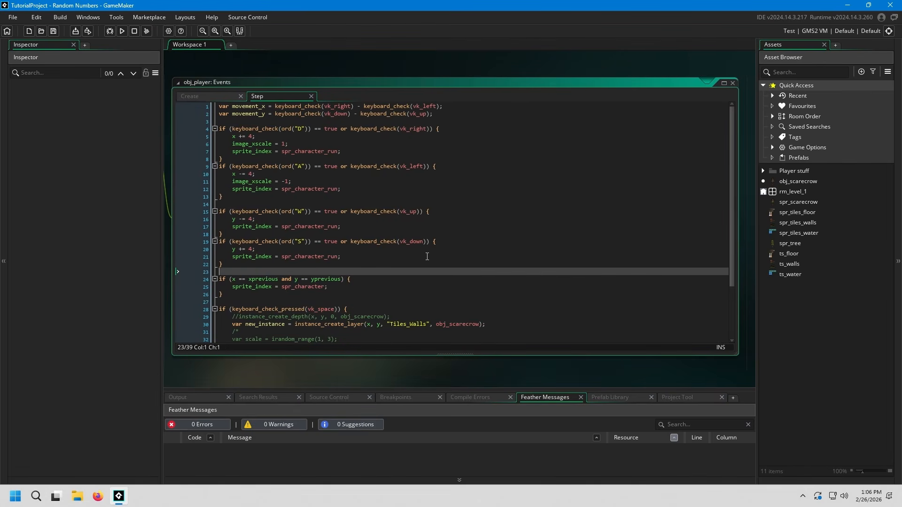
pyautogui.scroll(-3, 427, 256)
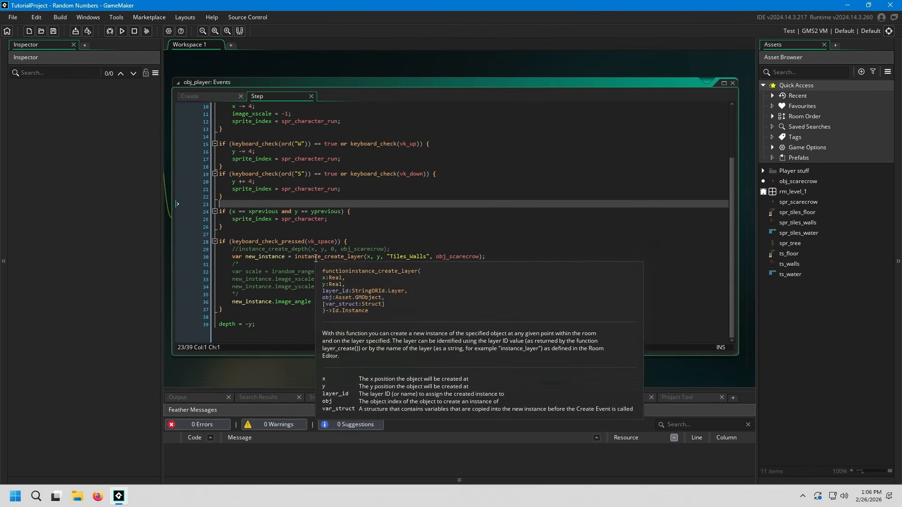
pyautogui.scroll(3, 310, 248)
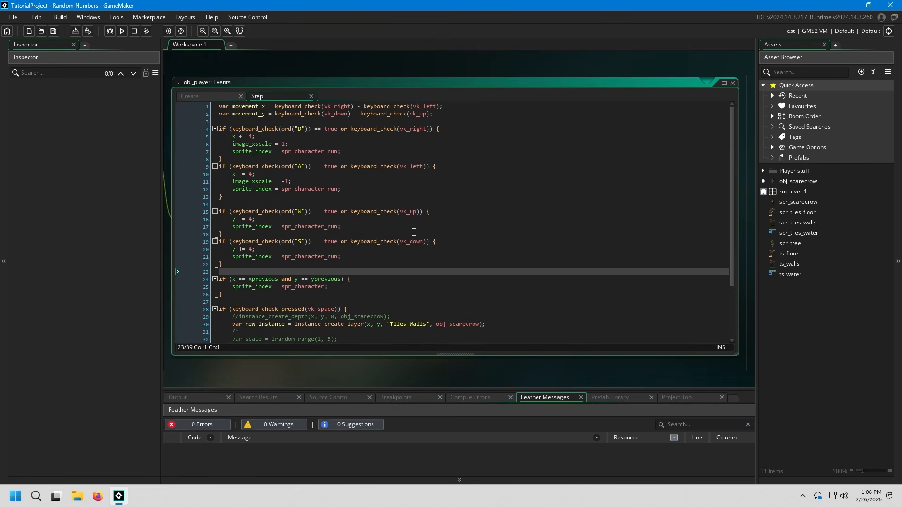
# Step: Select the assets from spr_tiles_walls to ts_water, and after that only the spr_tree sprite
pyautogui.click(806, 275)
pyautogui.keyDown('shift'); pyautogui.click(808, 223); pyautogui.keyUp('shift')
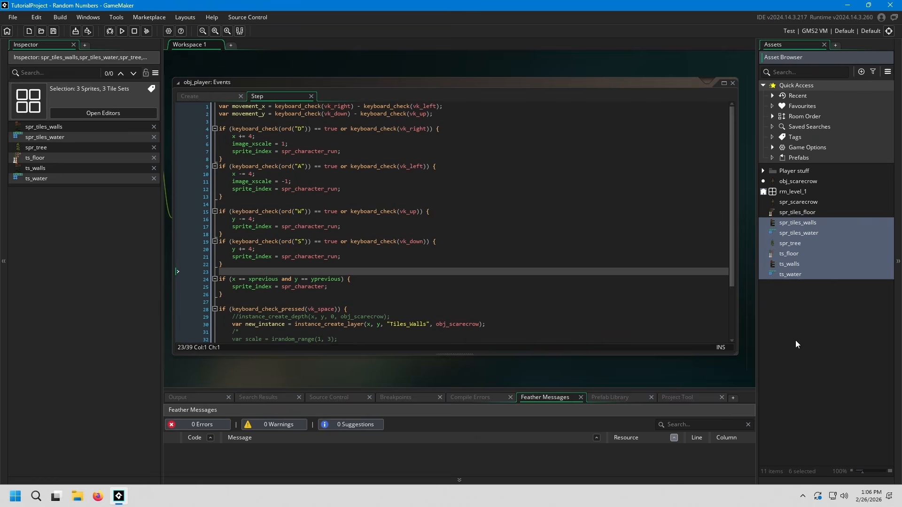
pyautogui.click(791, 243)
pyautogui.click(386, 271)
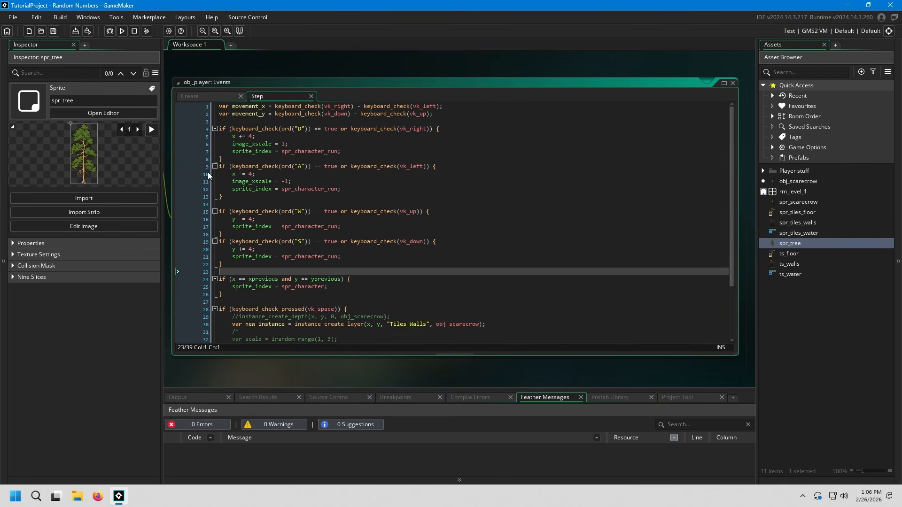
# Step: View the formats available for exporting the project without exporting it
pyautogui.click(13, 17)
pyautogui.moveTo(45, 87)
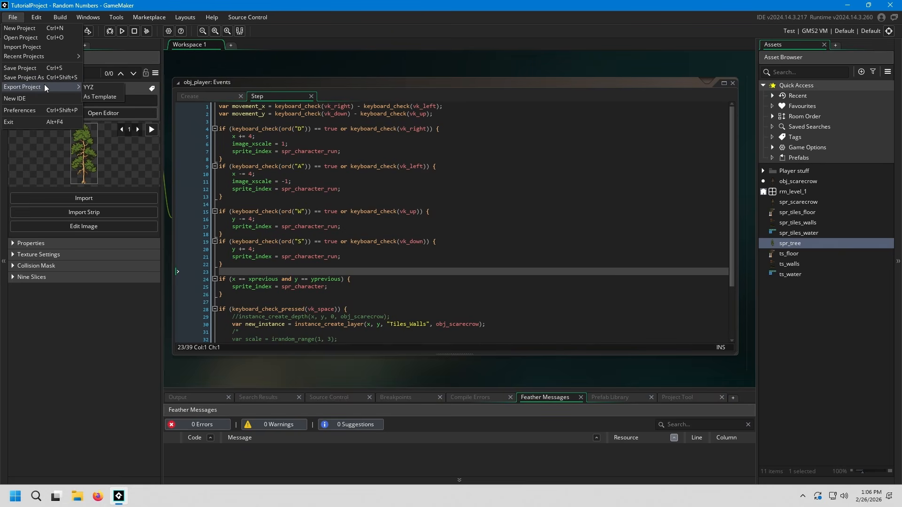
pyautogui.click(354, 266)
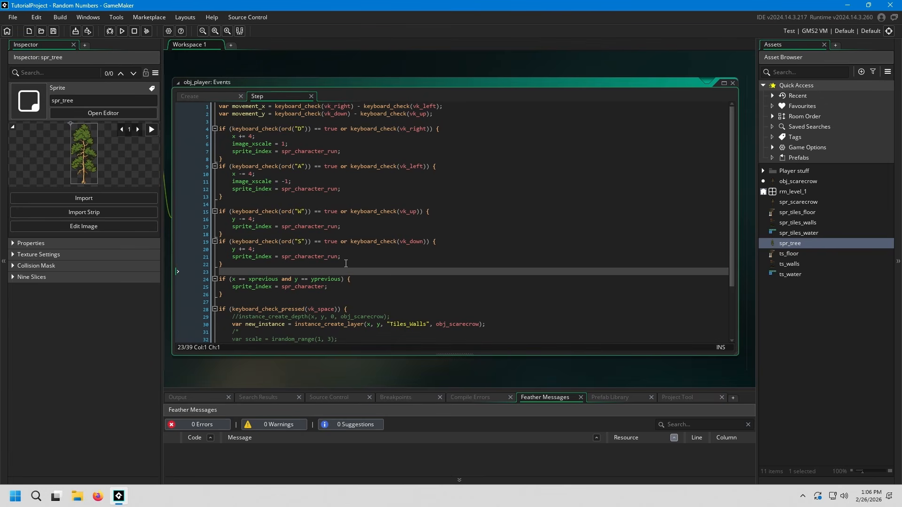
pyautogui.click(251, 299)
pyautogui.click(323, 273)
pyautogui.keyDown('shift'); pyautogui.click(291, 301); pyautogui.keyUp('shift')
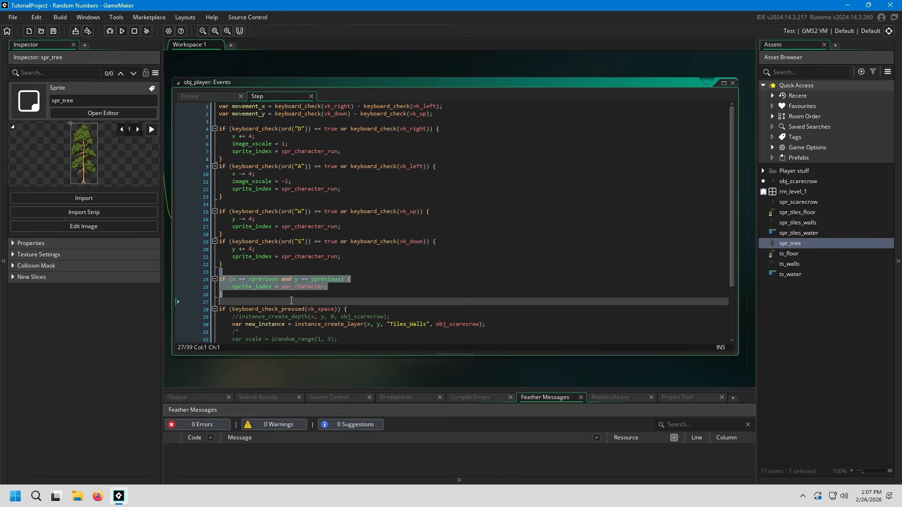
pyautogui.click(358, 295)
# Step: Switch to File Explorer, expand This PC in the folder tree and show the OneDrive folder
pyautogui.click(81, 500)
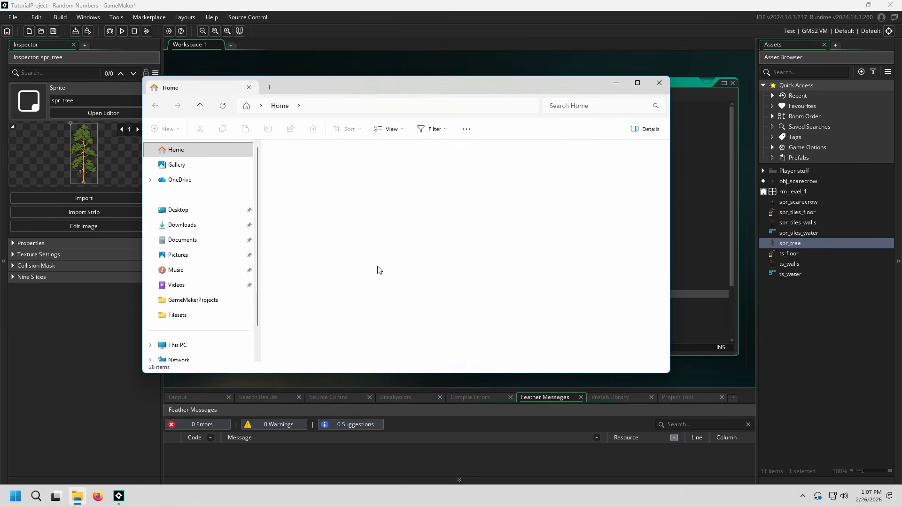
pyautogui.scroll(-1, 221, 282)
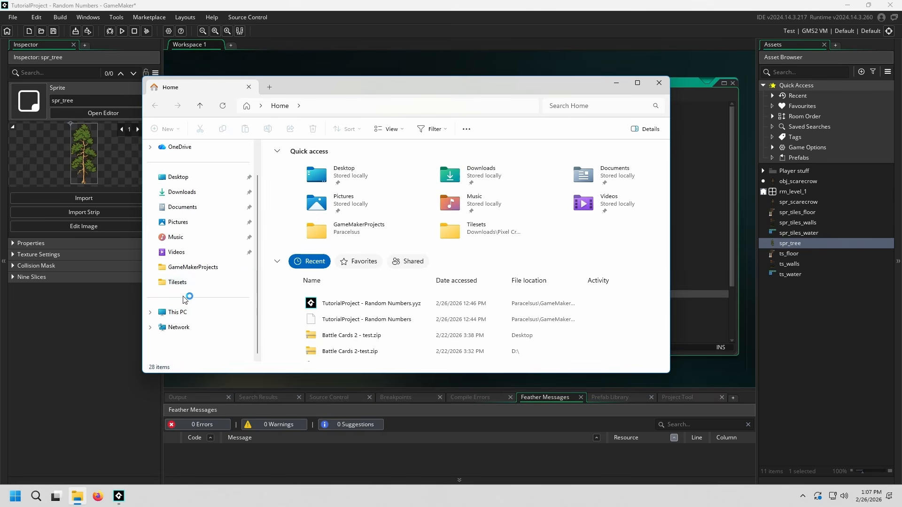
pyautogui.click(152, 312)
pyautogui.scroll(-1, 159, 311)
pyautogui.scroll(3, 200, 302)
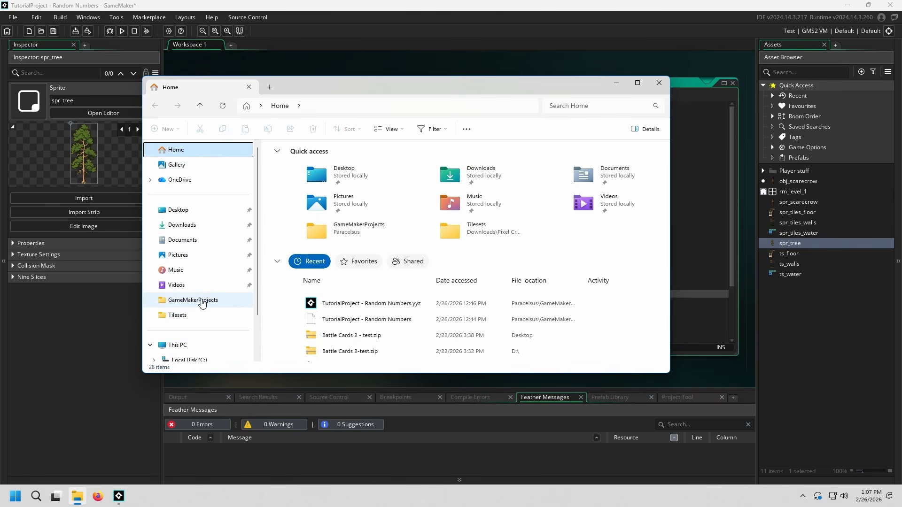
pyautogui.click(172, 179)
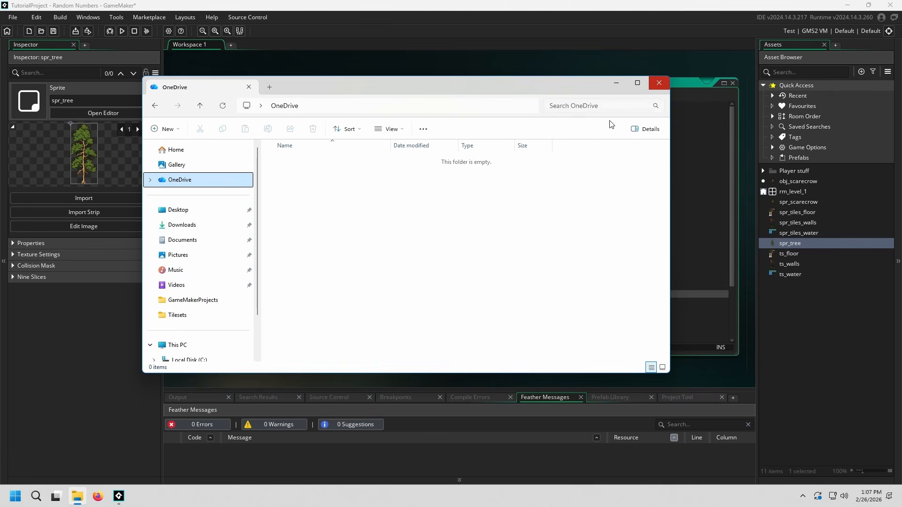
# Step: Close the OneDrive folder window and return to the Step event code in GameMaker
pyautogui.moveTo(399, 233); pyautogui.dragTo(551, 301)
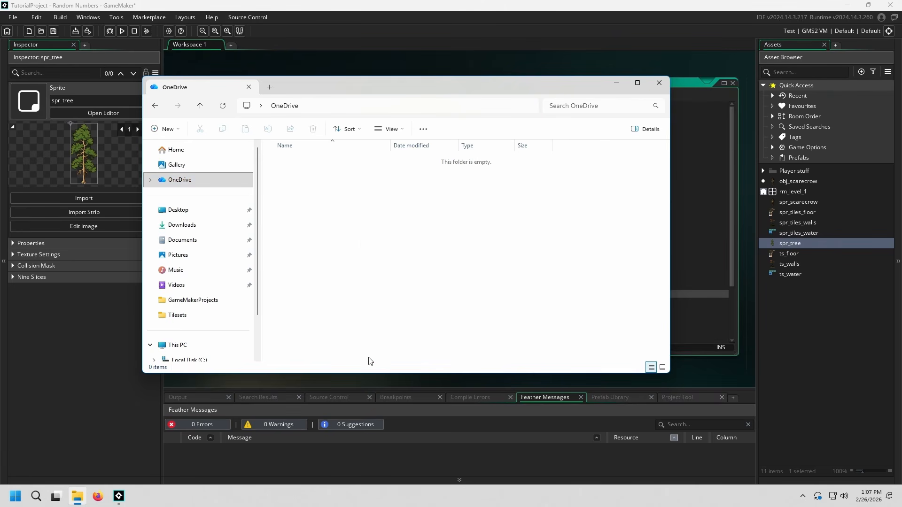
pyautogui.scroll(-3, 212, 282)
pyautogui.scroll(3, 211, 282)
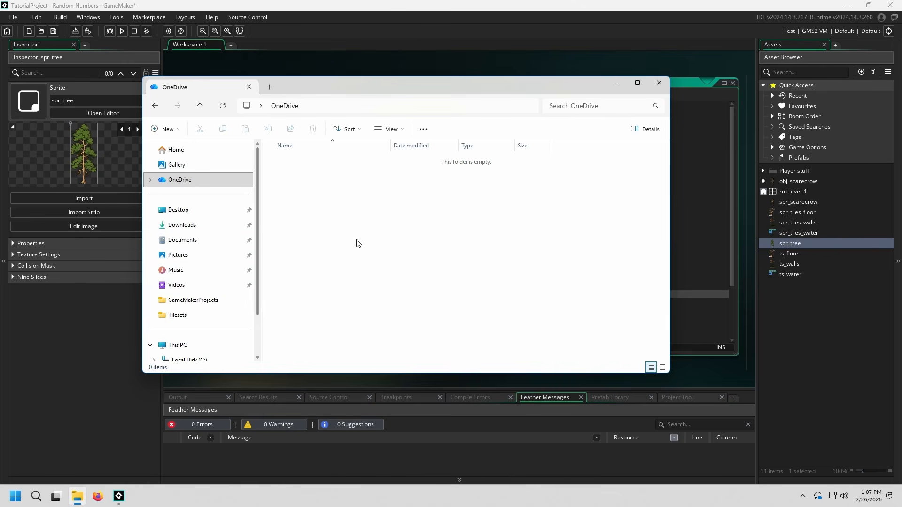
pyautogui.click(659, 83)
pyautogui.click(284, 300)
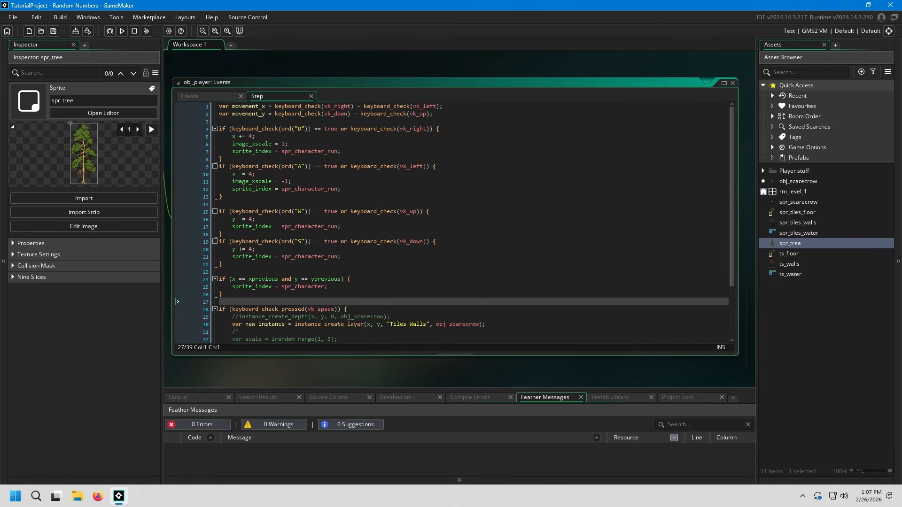
# Step: Enlarge the code text of the Step event and show the scarecrow-spawning block at its end
pyautogui.click(263, 19)
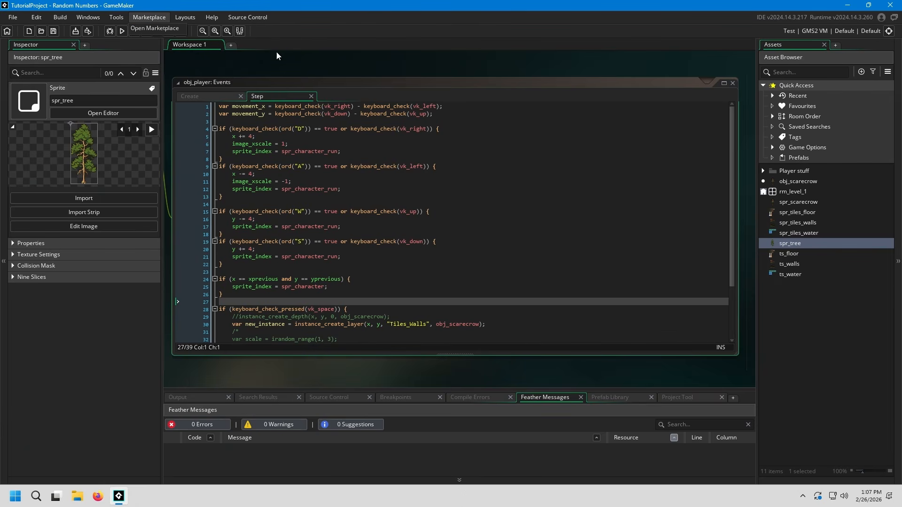
pyautogui.click(281, 68)
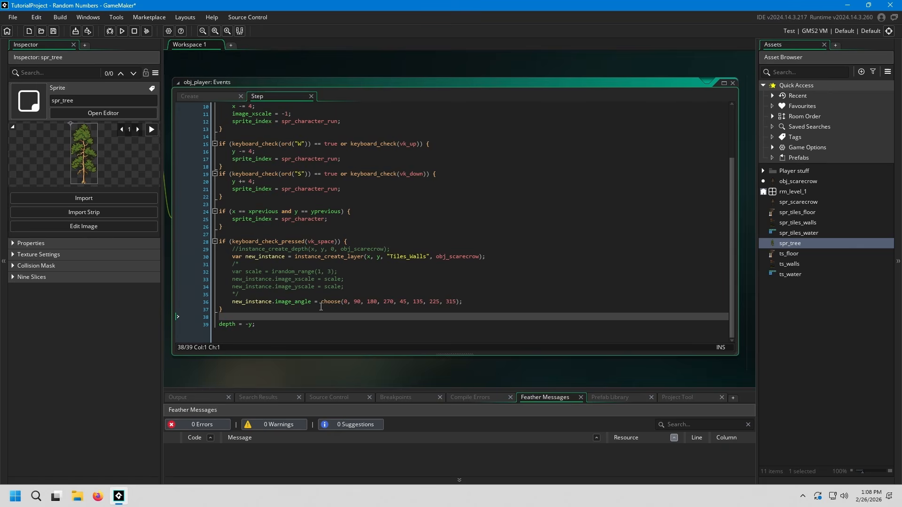
pyautogui.keyDown('ctrl'); pyautogui.scroll(3, 321, 306); pyautogui.keyUp('ctrl')
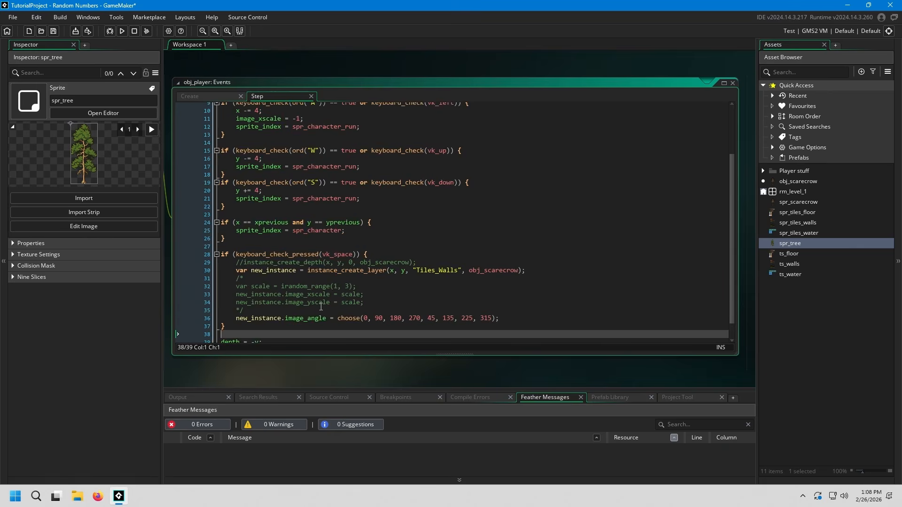
pyautogui.scroll(-3, 391, 241)
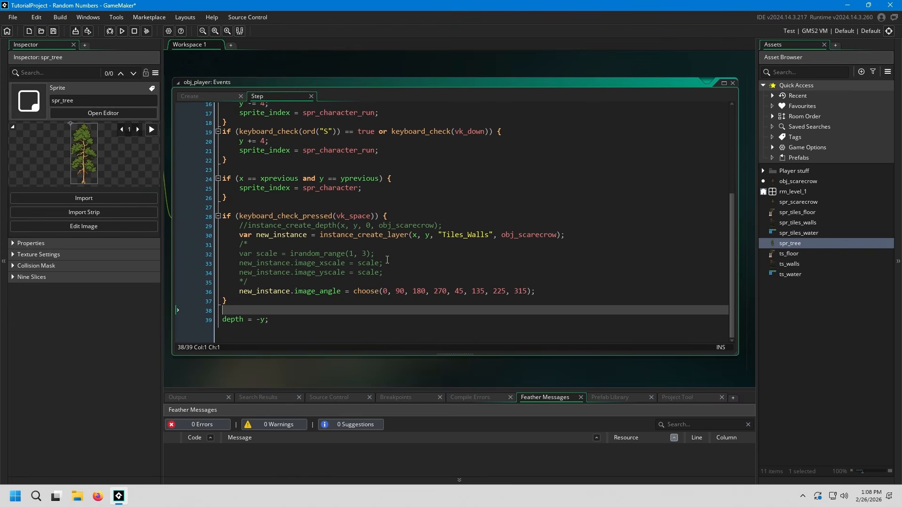
# Step: Switch to Firefox, close the extra new tab and search Google for "git"
pyautogui.click(98, 496)
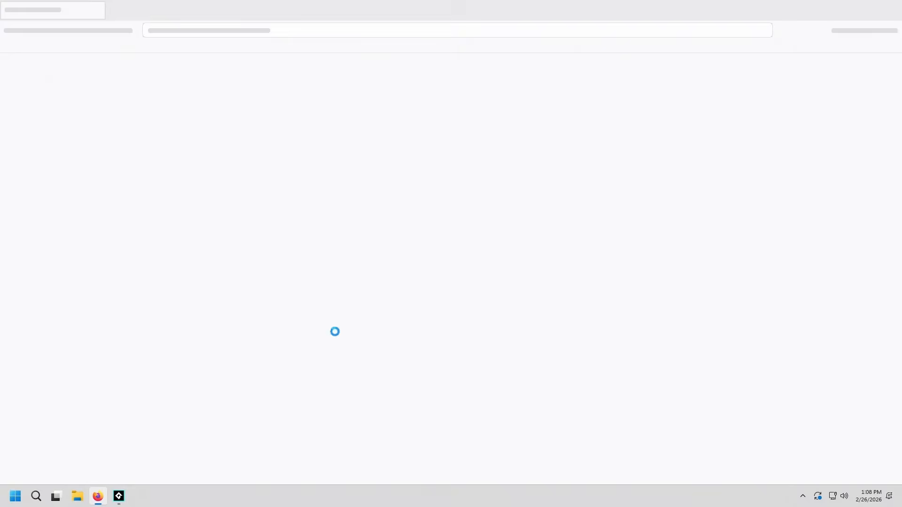
pyautogui.click(189, 5)
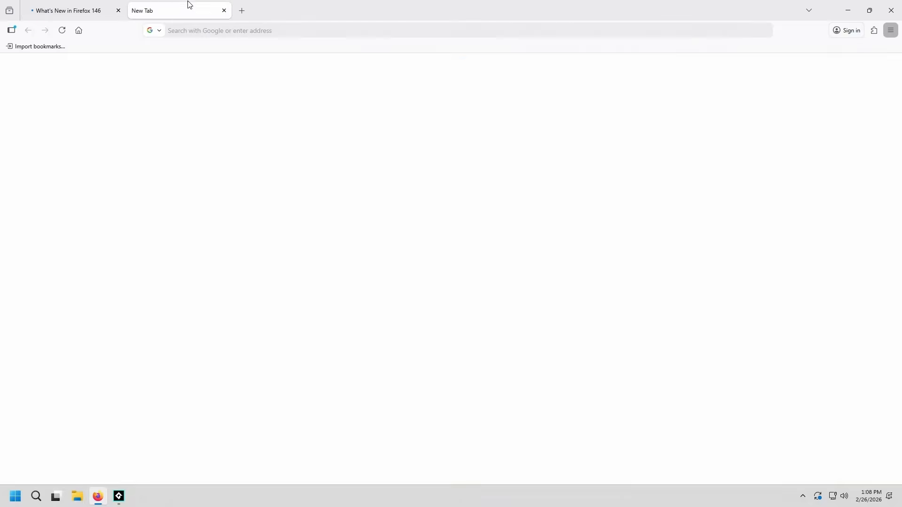
pyautogui.click(224, 11)
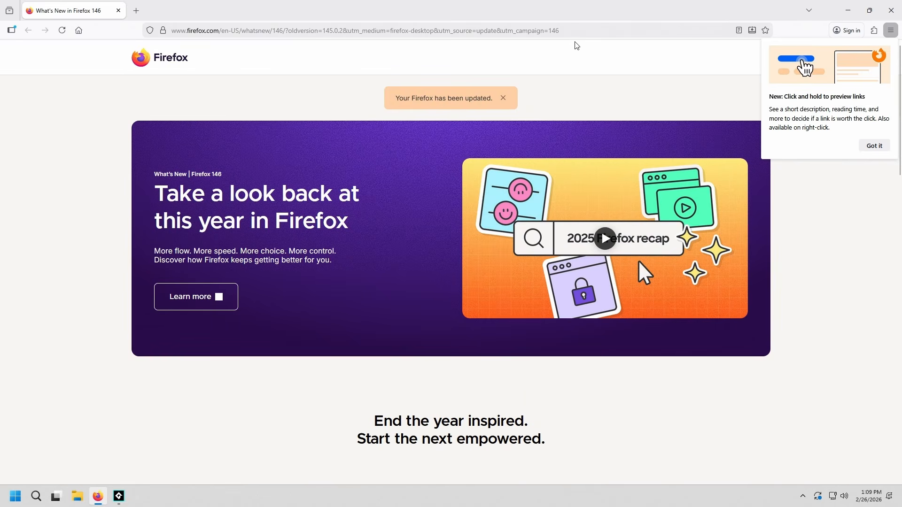
pyautogui.click(597, 32)
pyautogui.write('git')
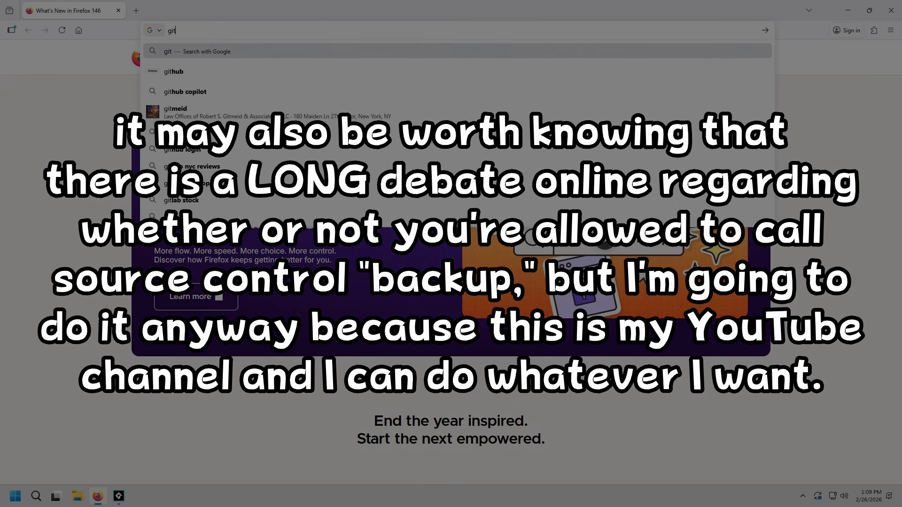
pyautogui.press('Return')
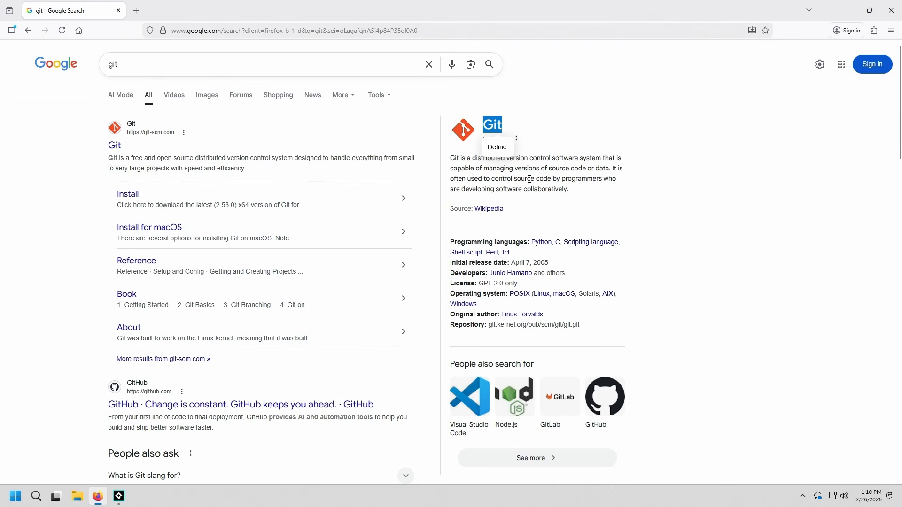
# Step: View the official Git website from the search results and return to the results page
pyautogui.click(494, 168)
pyautogui.click(115, 145)
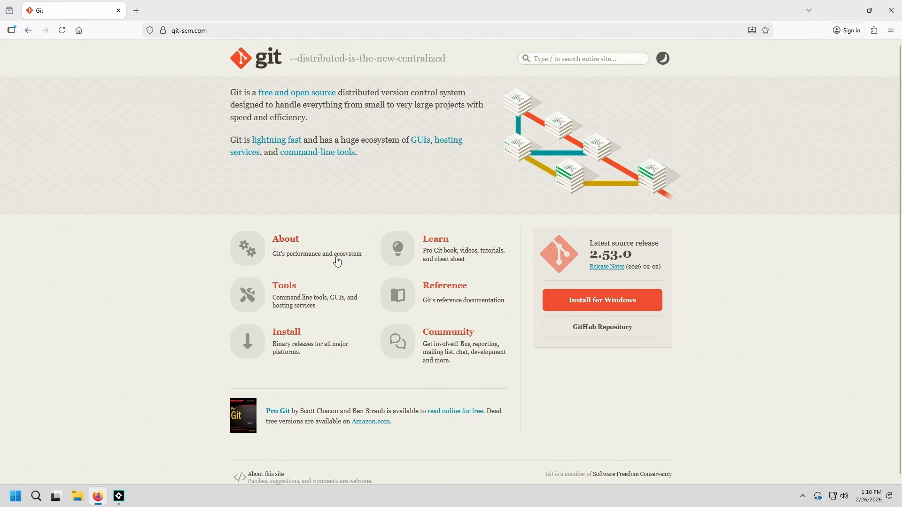
pyautogui.click(29, 30)
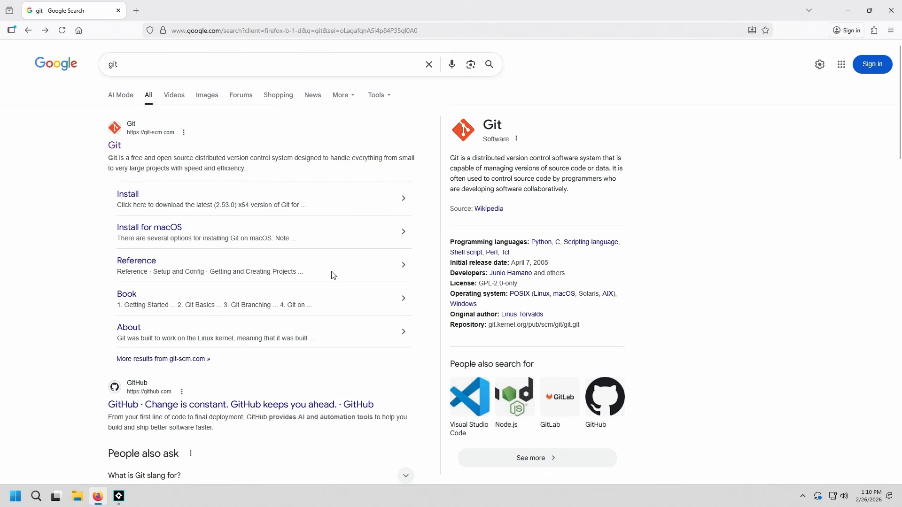
# Step: Search Google for "github desktop" and open the Download GitHub Desktop page
pyautogui.scroll(-7, 281, 374)
pyautogui.scroll(-18, 281, 374)
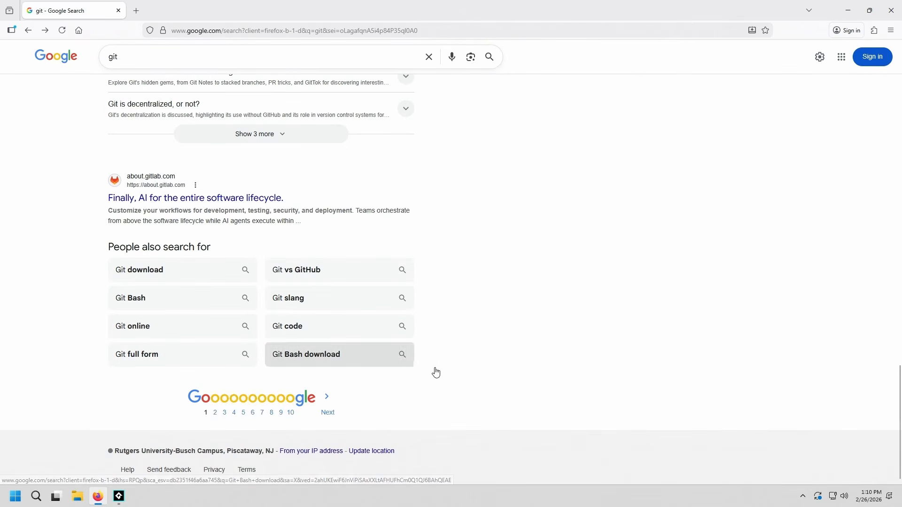
pyautogui.scroll(6, 584, 396)
pyautogui.scroll(18, 584, 396)
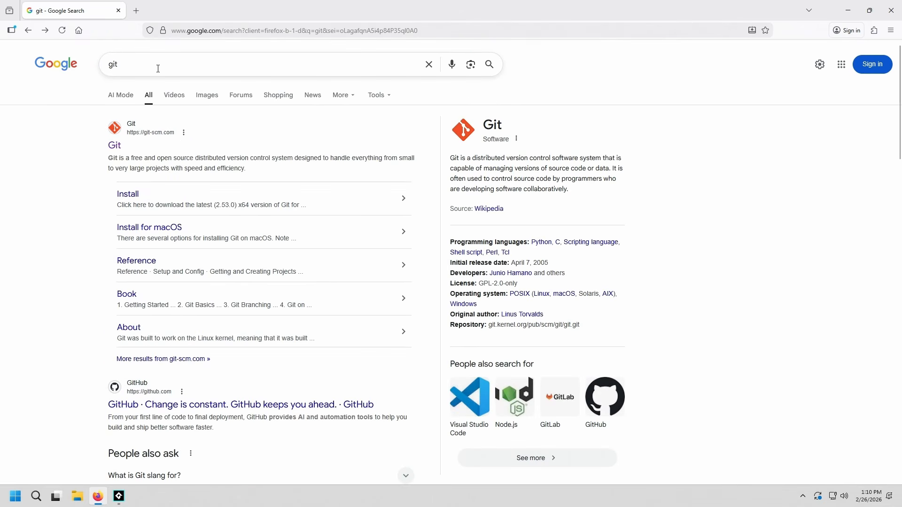
pyautogui.click(145, 70)
pyautogui.write('hub d')
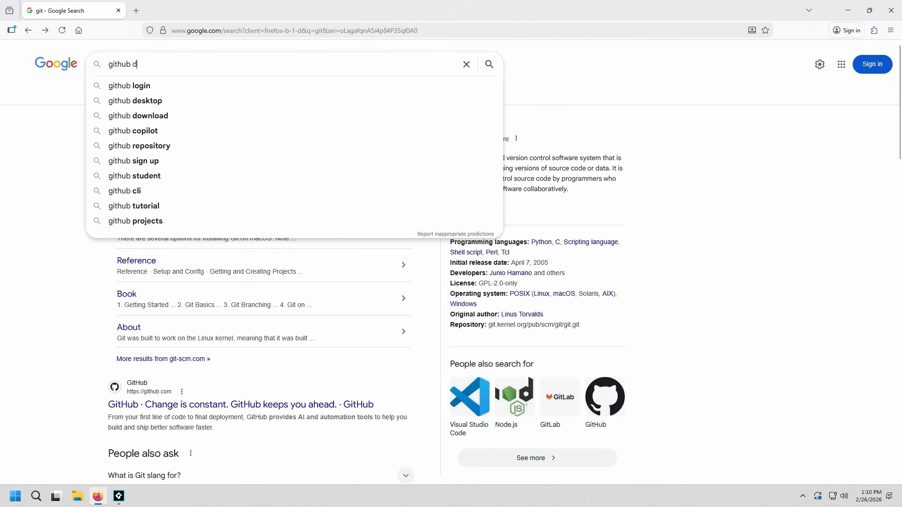
pyautogui.write('esktop')
pyautogui.press('Return')
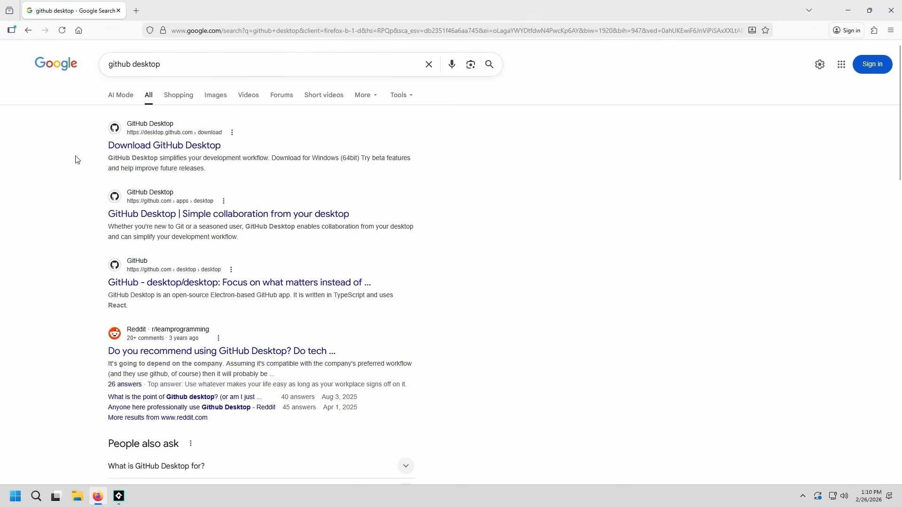
pyautogui.click(176, 148)
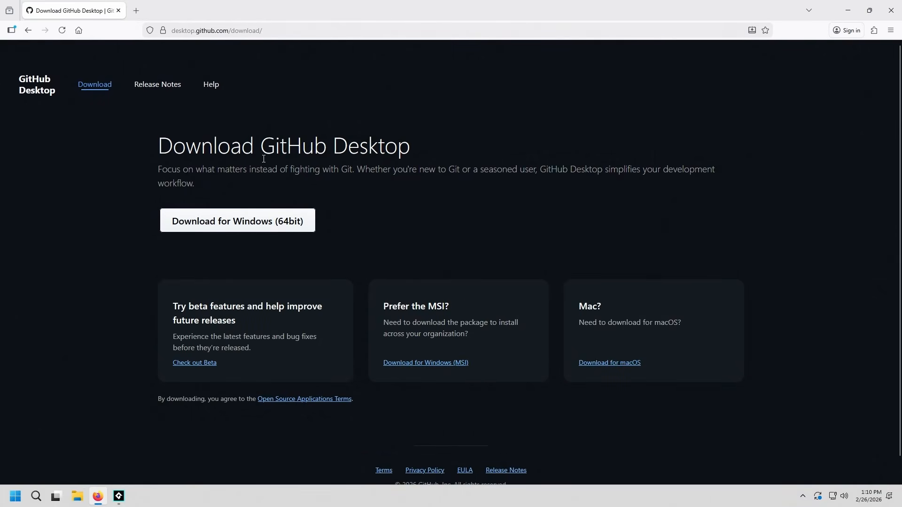
# Step: Download the Windows (64bit) version of GitHub Desktop, run GitHubDesktopSetup-x64.exe and minimize Firefox
pyautogui.moveTo(261, 146); pyautogui.dragTo(325, 145)
pyautogui.click(325, 145)
pyautogui.click(232, 224)
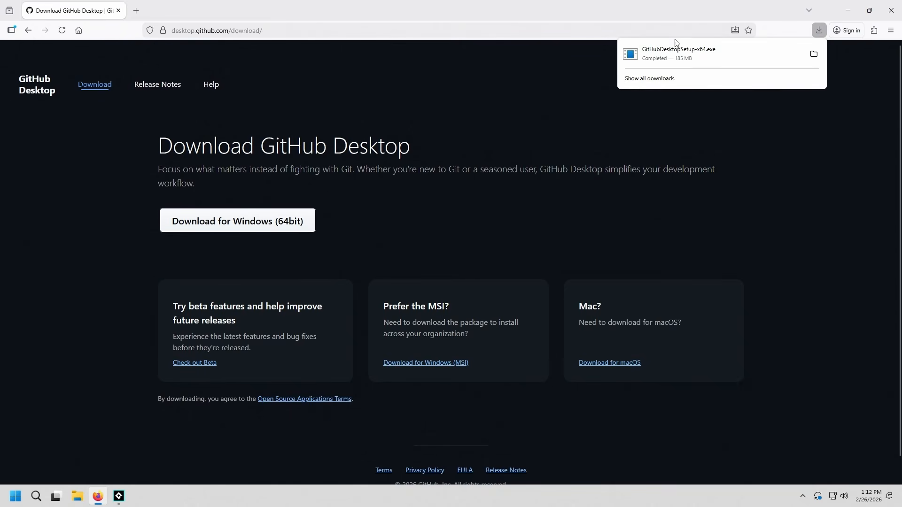
pyautogui.click(712, 55)
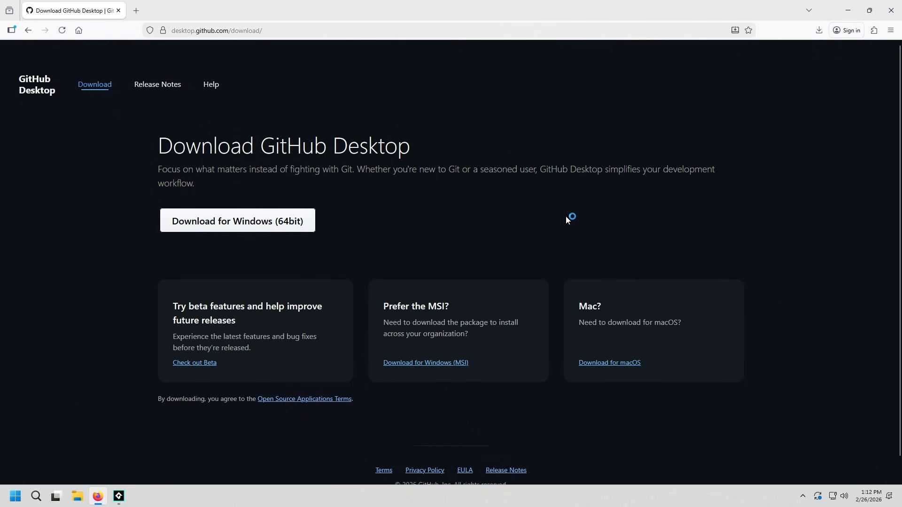
pyautogui.click(848, 11)
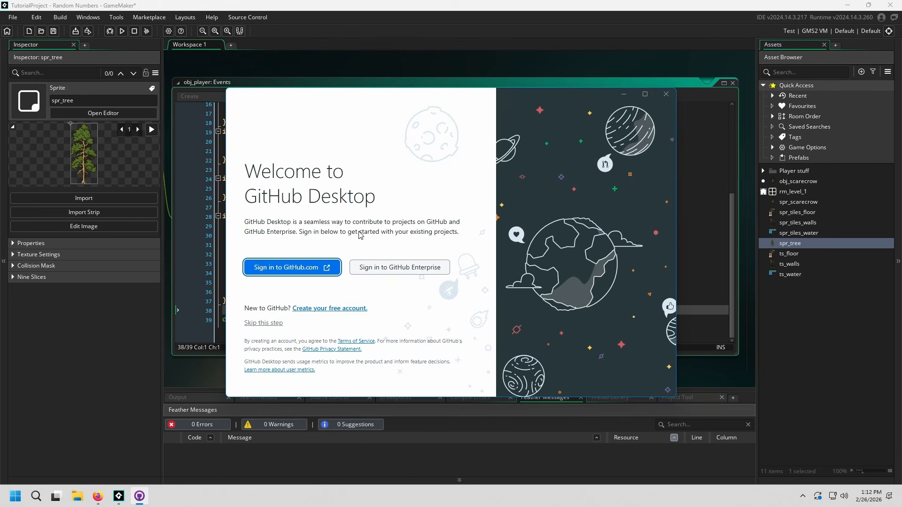
# Step: Skip the GitHub sign-in and finish configuring Git with a commit name and e-mail address
pyautogui.click(279, 325)
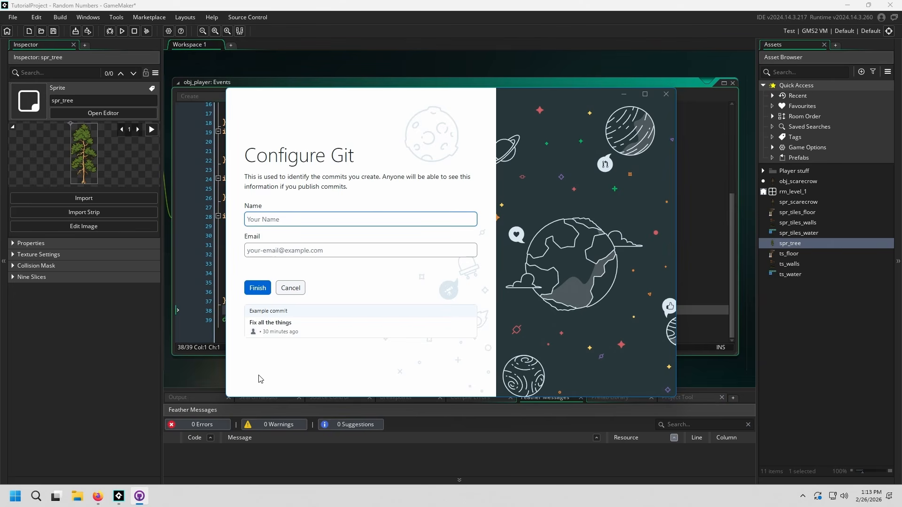
pyautogui.write('drago')
pyautogui.press('Tab')
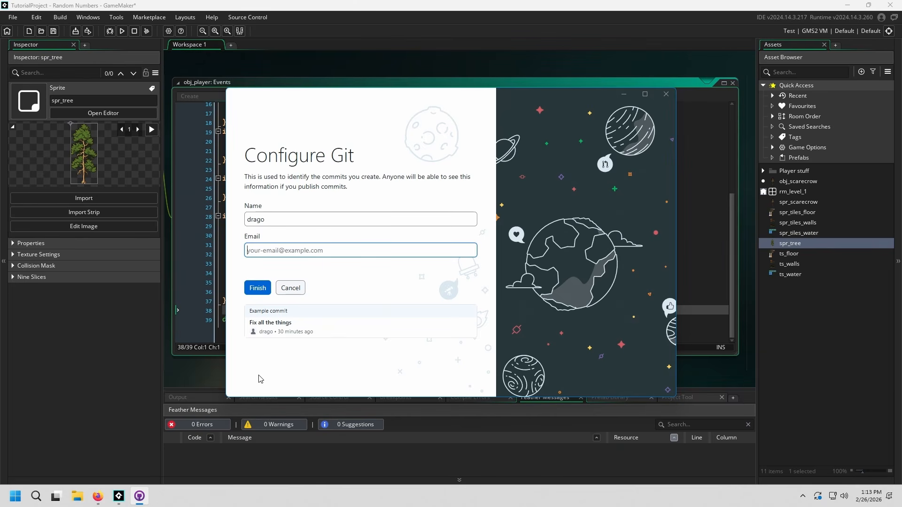
pyautogui.write('whatever@yourmom.com')
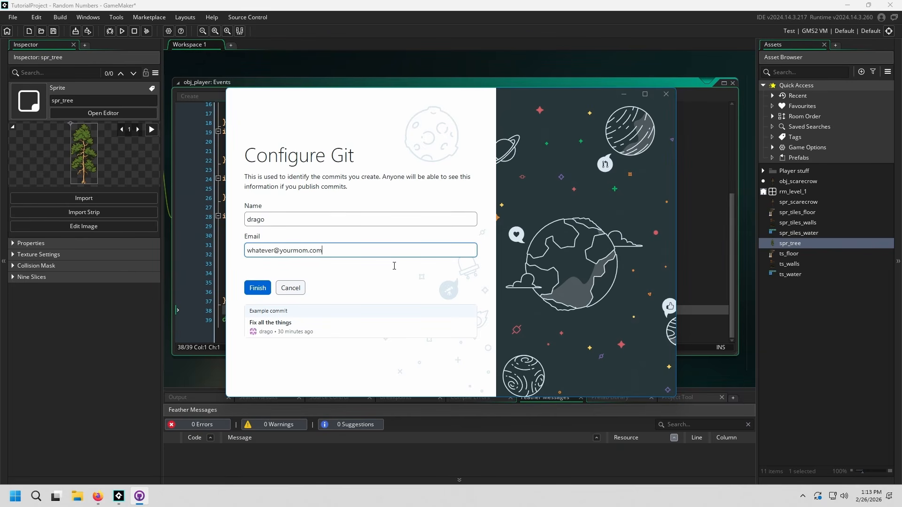
pyautogui.click(253, 288)
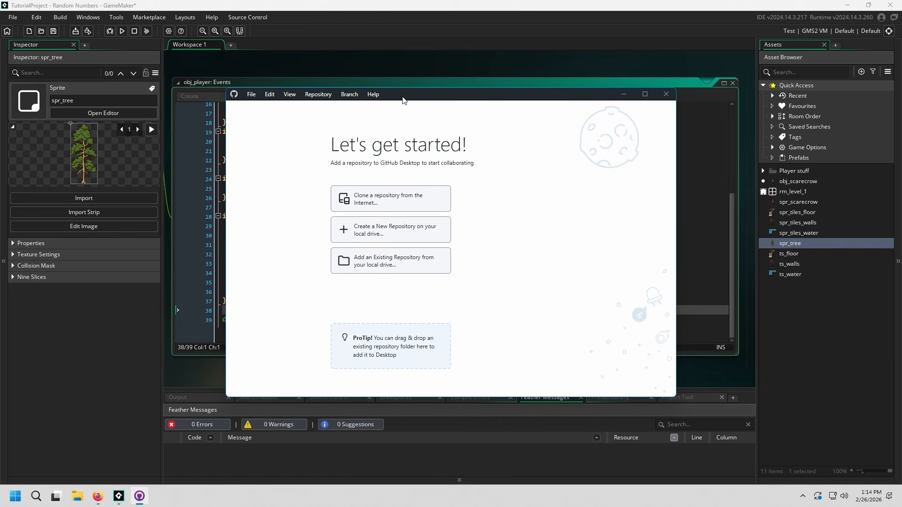
# Step: Start a new repository on the local drive and name it "How to use source control"
pyautogui.moveTo(427, 91)
pyautogui.mouseDown()
pyautogui.moveTo(390, 83)
pyautogui.moveTo(370, 65)
pyautogui.mouseUp()
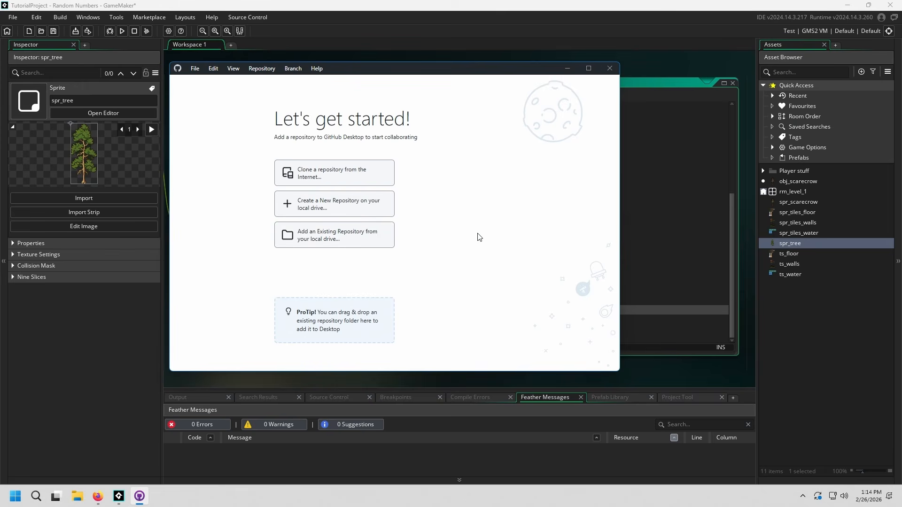
pyautogui.click(348, 211)
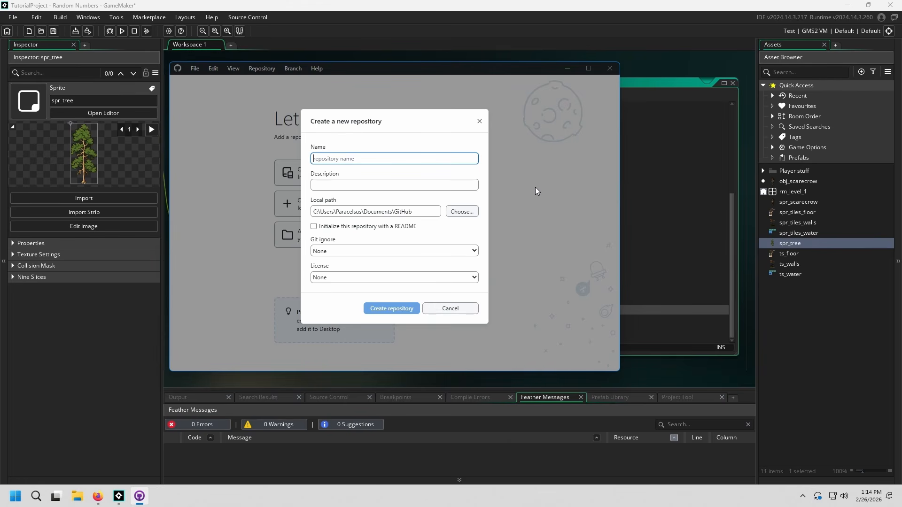
pyautogui.write('How t')
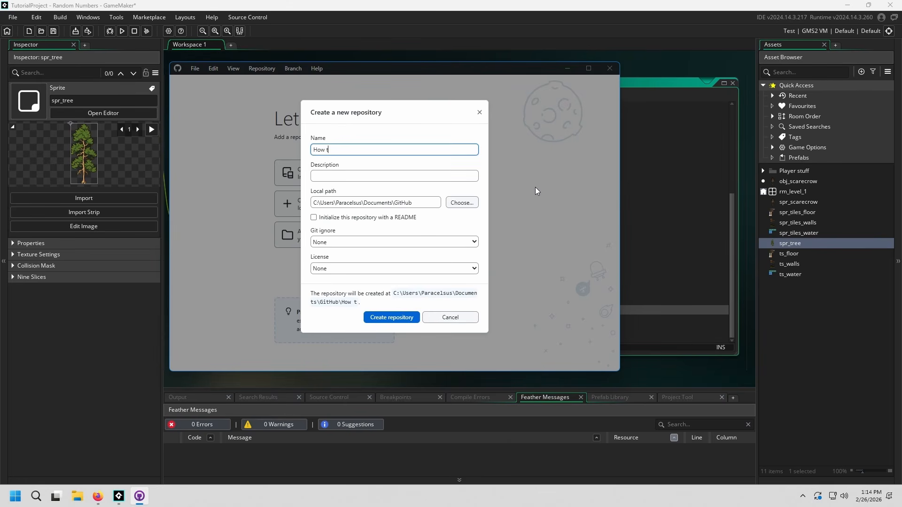
pyautogui.write('o use source control')
pyautogui.click(359, 175)
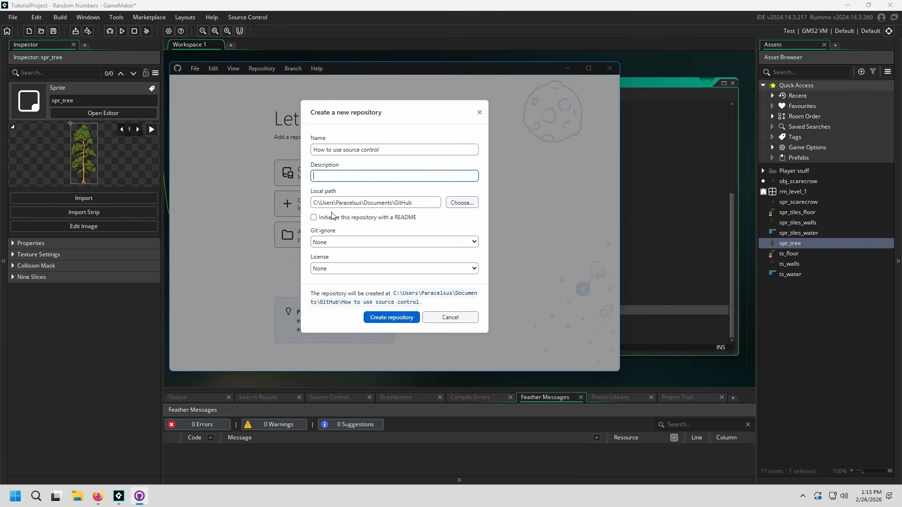
# Step: Look through the Git ignore and License choices, then create the repository without a README and with both set to None
pyautogui.click(314, 218)
pyautogui.click(314, 219)
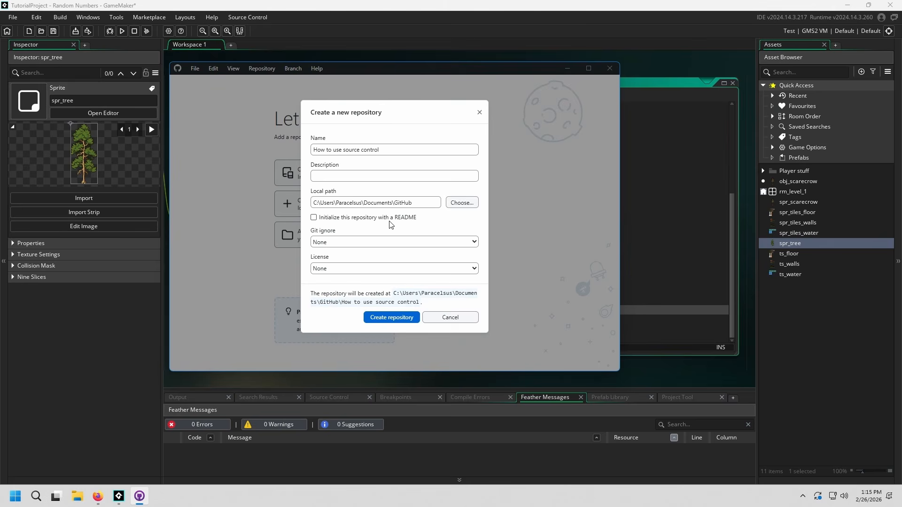
pyautogui.click(380, 242)
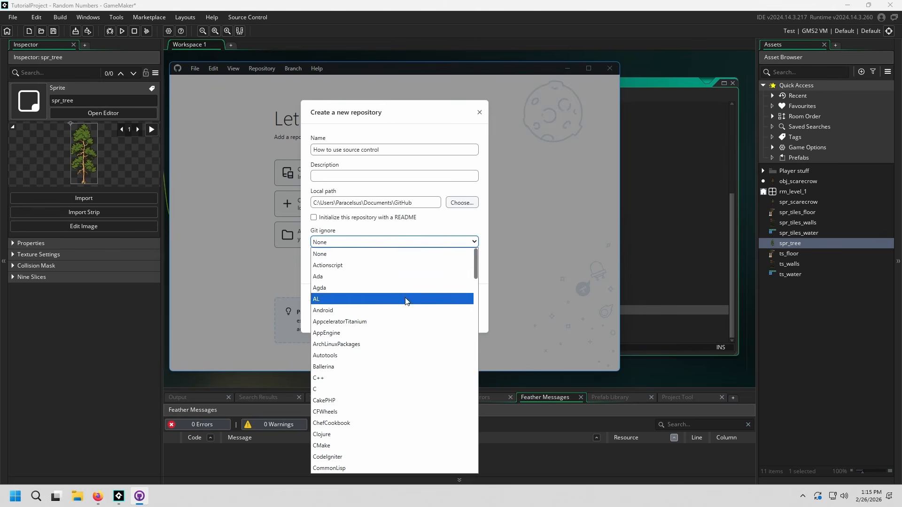
pyautogui.scroll(-10, 409, 319)
pyautogui.scroll(-5, 411, 330)
pyautogui.scroll(8, 412, 329)
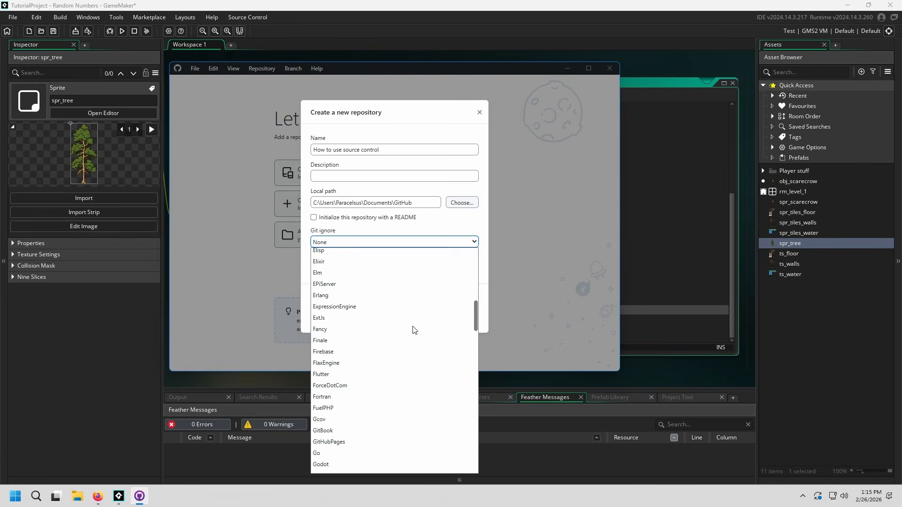
pyautogui.scroll(3, 396, 307)
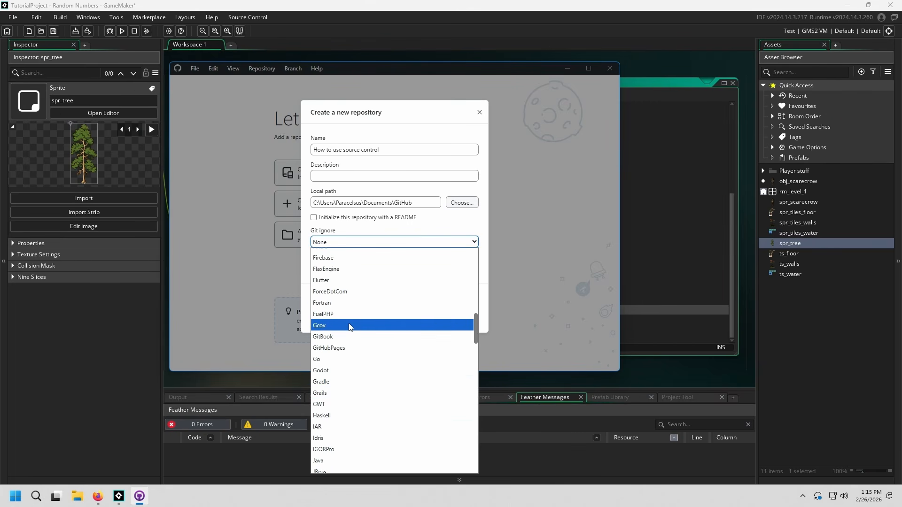
pyautogui.scroll(10, 349, 328)
pyautogui.click(448, 241)
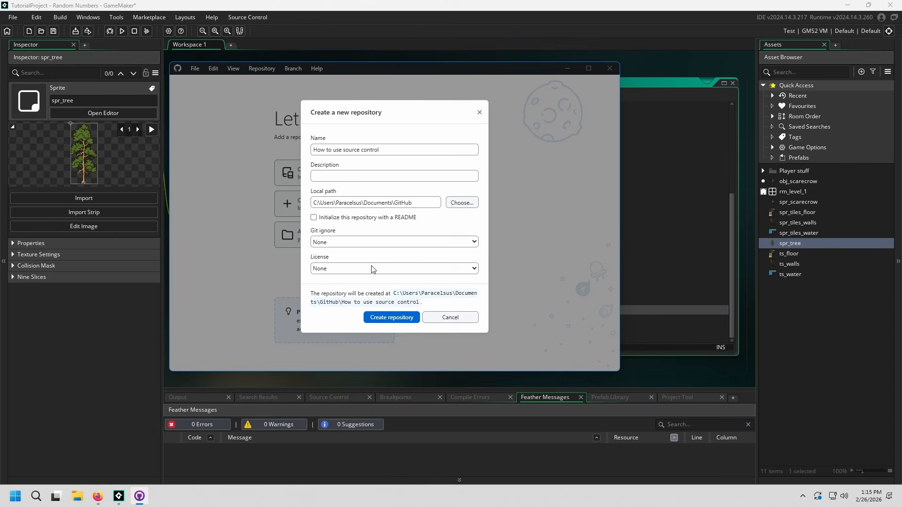
pyautogui.click(325, 270)
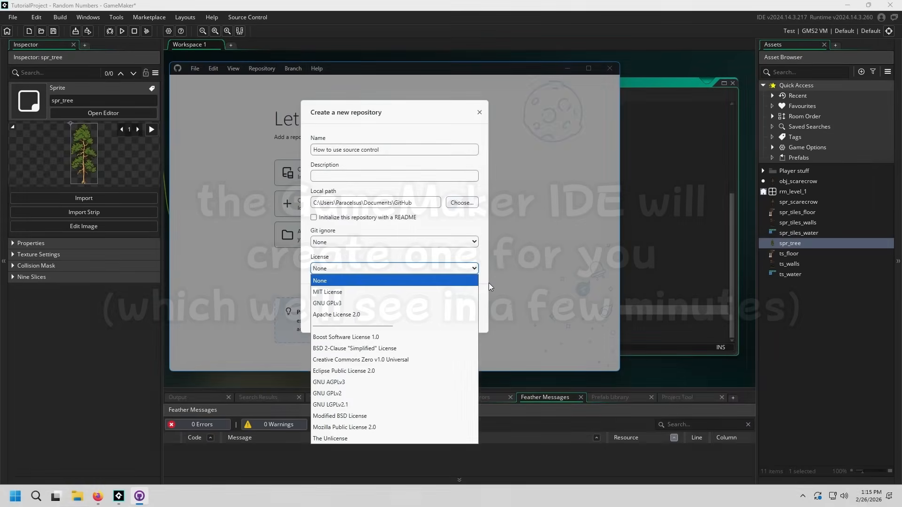
pyautogui.click(488, 283)
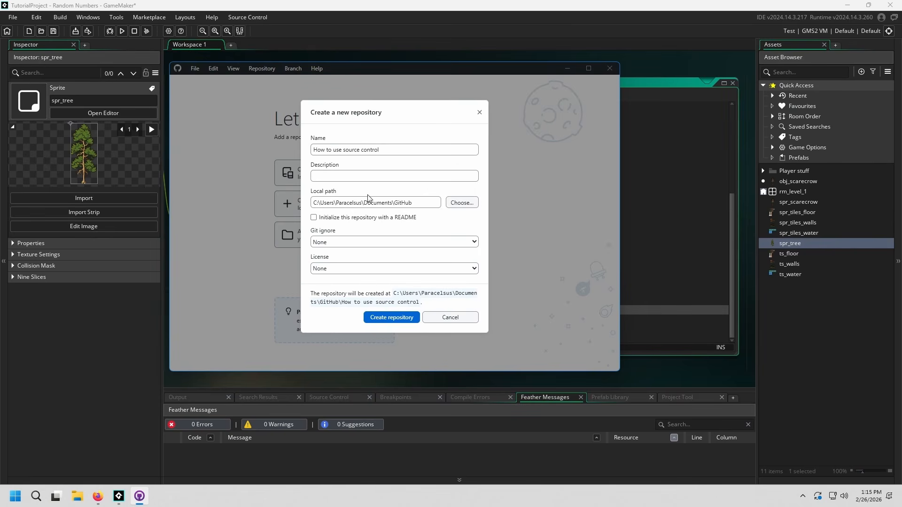
pyautogui.click(388, 317)
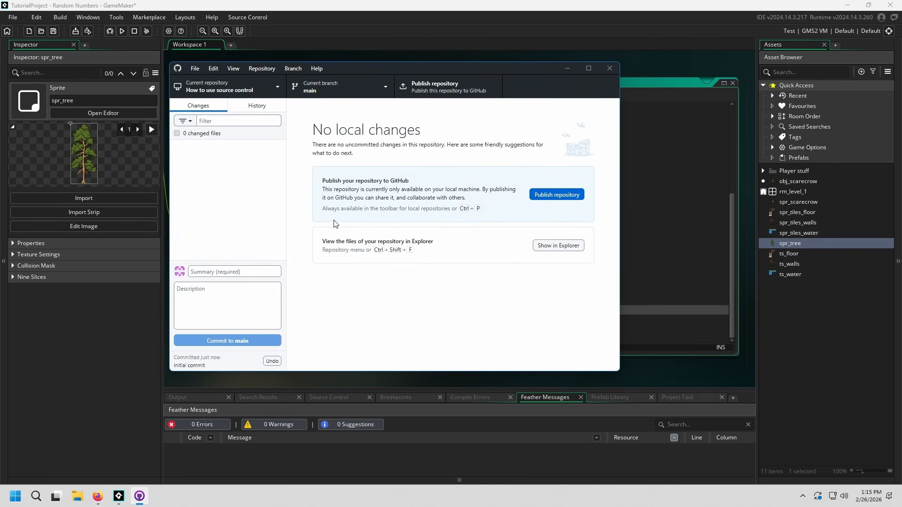
# Step: Set the theme to Dark in the GitHub Desktop appearance options and save the options
pyautogui.click(193, 68)
pyautogui.click(202, 140)
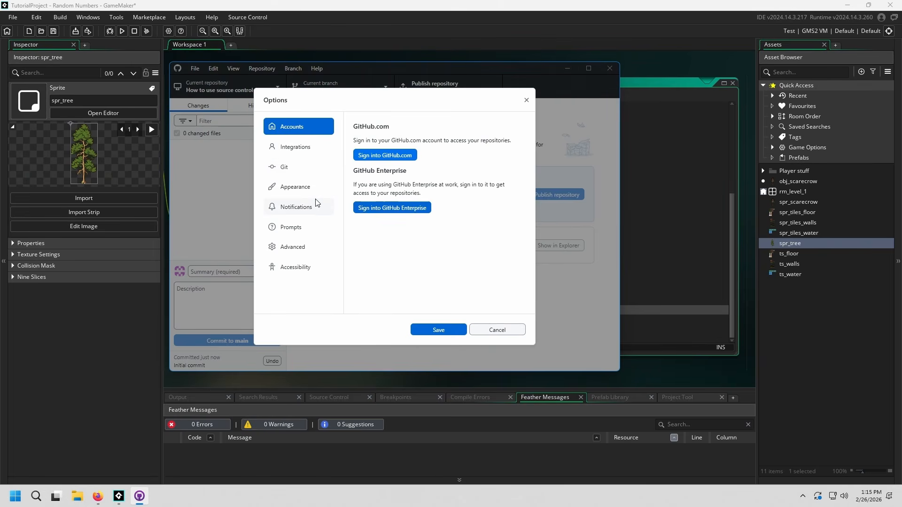
pyautogui.click(310, 187)
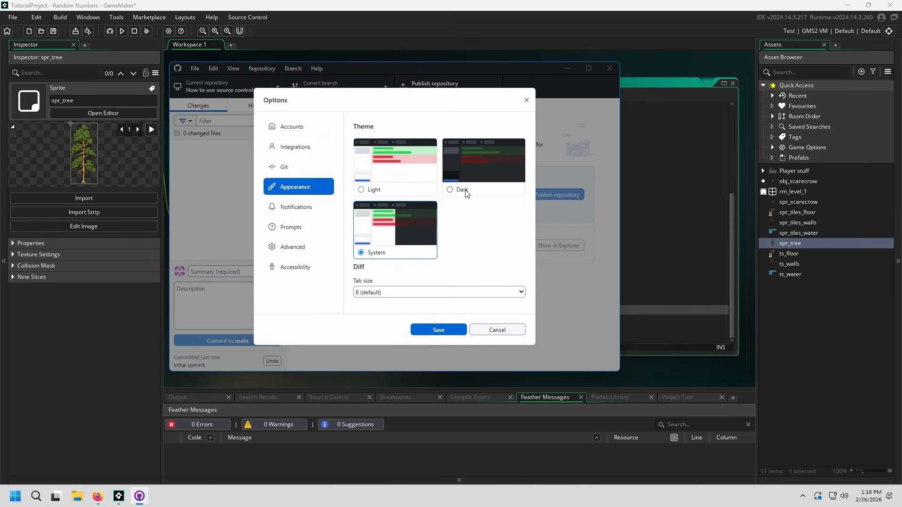
pyautogui.click(463, 190)
pyautogui.click(390, 254)
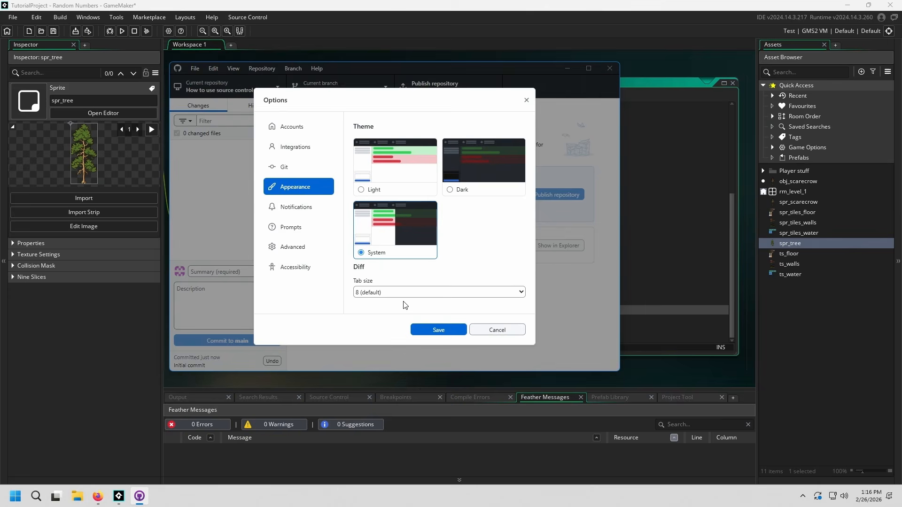
pyautogui.click(477, 184)
pyautogui.click(385, 174)
pyautogui.click(474, 183)
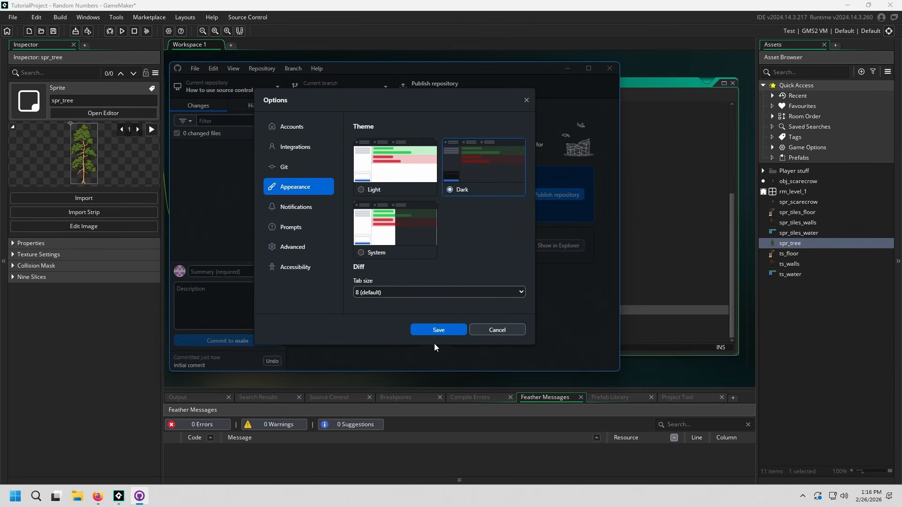
pyautogui.click(442, 329)
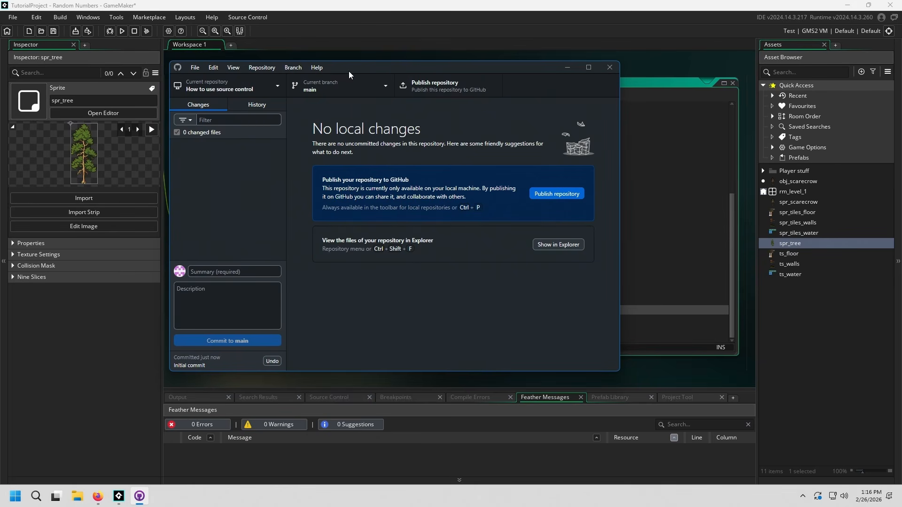
# Step: Minimize GitHub Desktop and return from the open project to GameMaker's Start Page
pyautogui.moveTo(349, 72)
pyautogui.mouseDown()
pyautogui.moveTo(250, 89)
pyautogui.moveTo(346, 73)
pyautogui.mouseUp()
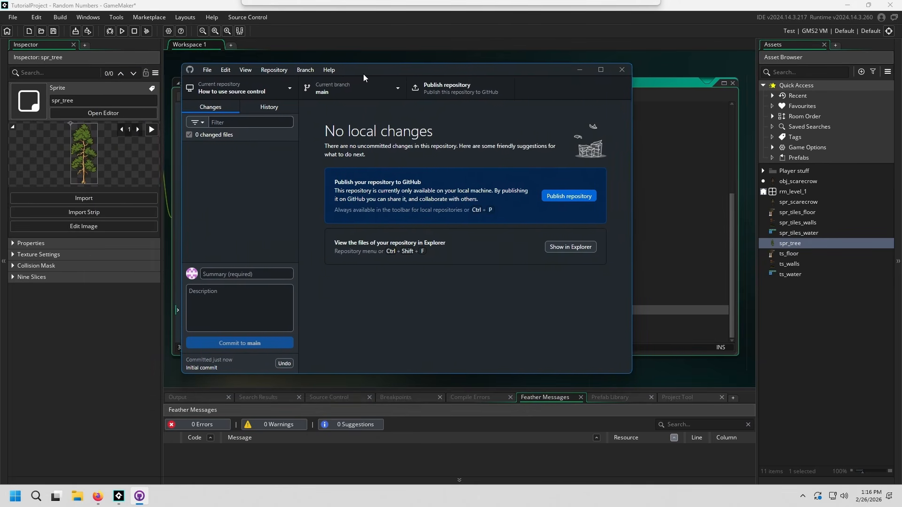
pyautogui.click(563, 68)
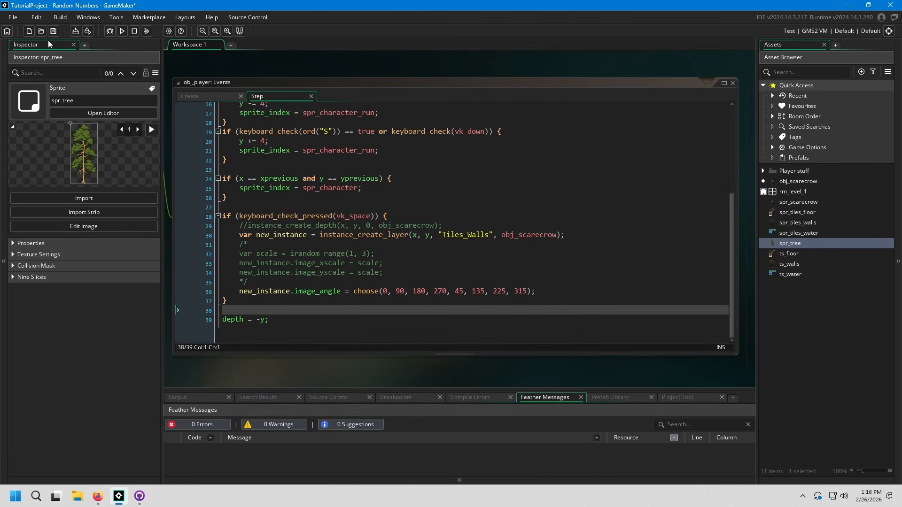
pyautogui.click(7, 31)
pyautogui.click(371, 283)
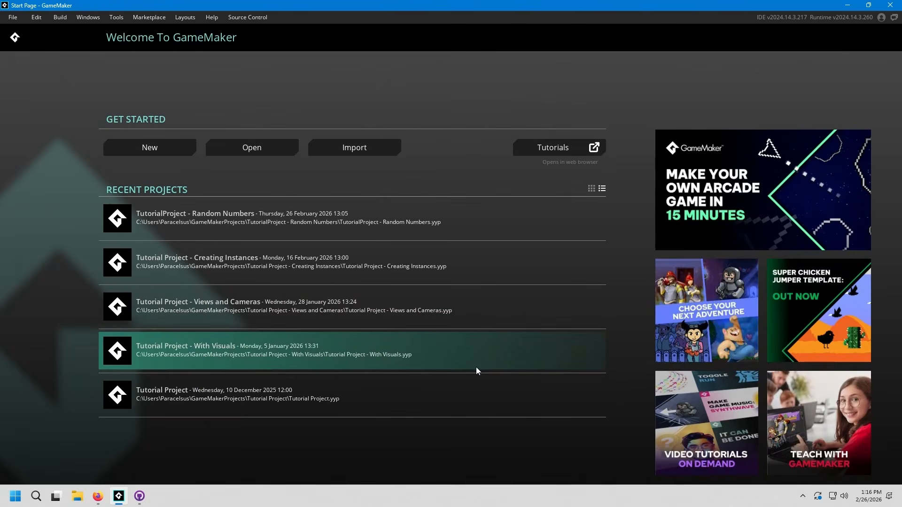
# Step: Start a new Blank Game project and name it "Source control experiments"
pyautogui.click(157, 148)
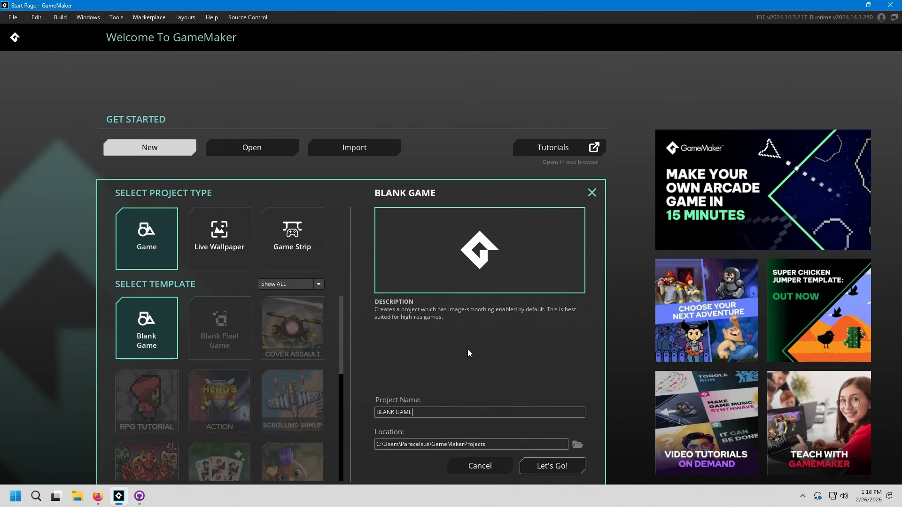
pyautogui.moveTo(500, 446); pyautogui.dragTo(531, 451)
pyautogui.moveTo(440, 410); pyautogui.dragTo(187, 411)
pyautogui.write('Source control experiments')
# Step: Set the project location to the Documents\GitHub\How to use source control repository folder and create the project
pyautogui.click(577, 444)
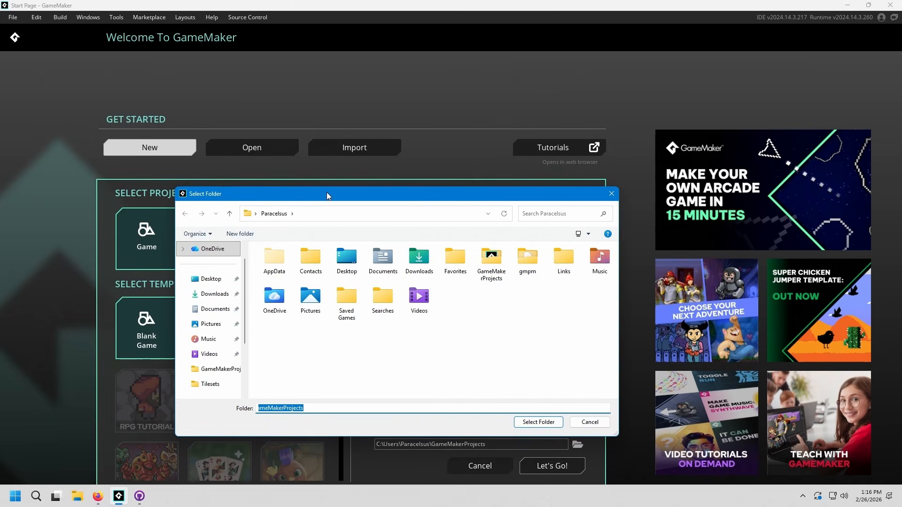
pyautogui.moveTo(328, 196); pyautogui.dragTo(329, 129)
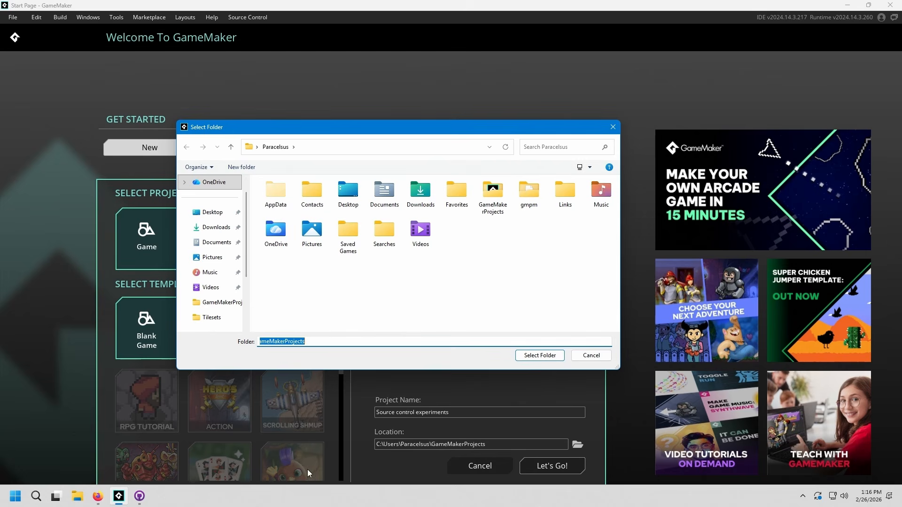
pyautogui.click(139, 497)
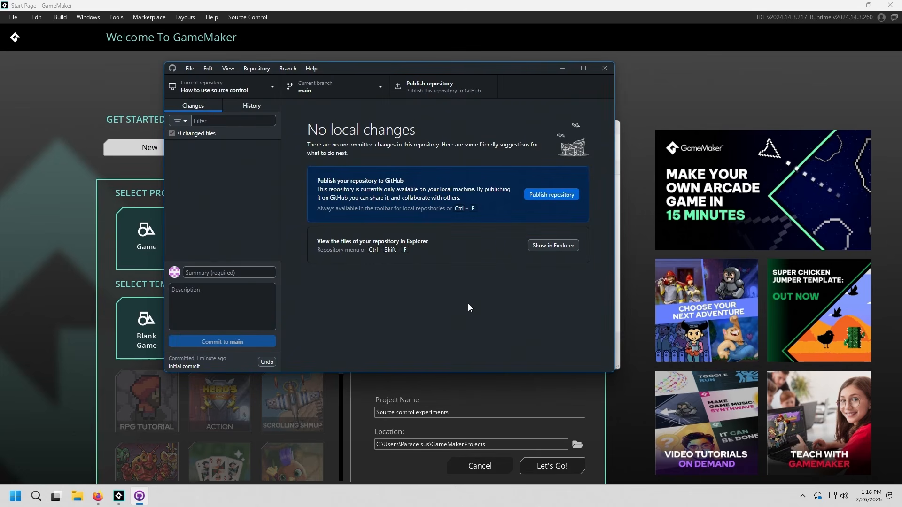
pyautogui.click(562, 71)
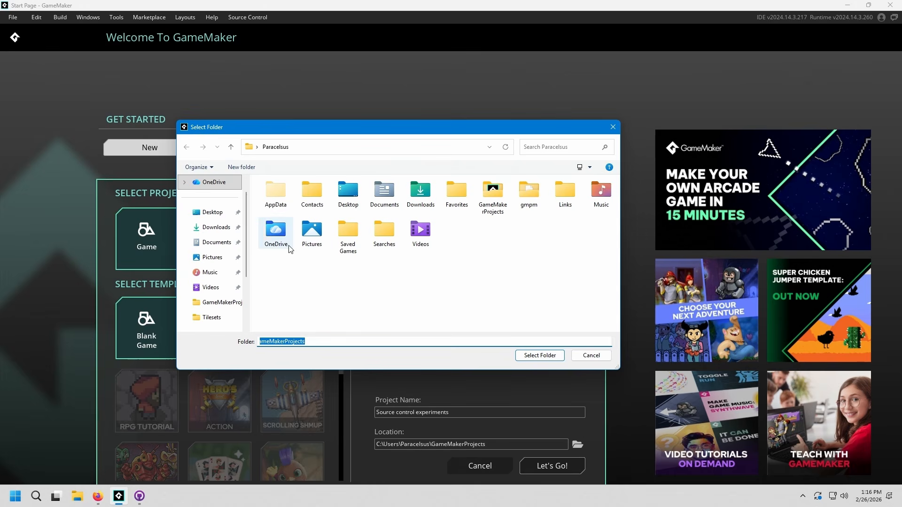
pyautogui.click(217, 242)
pyautogui.doubleClick(287, 196)
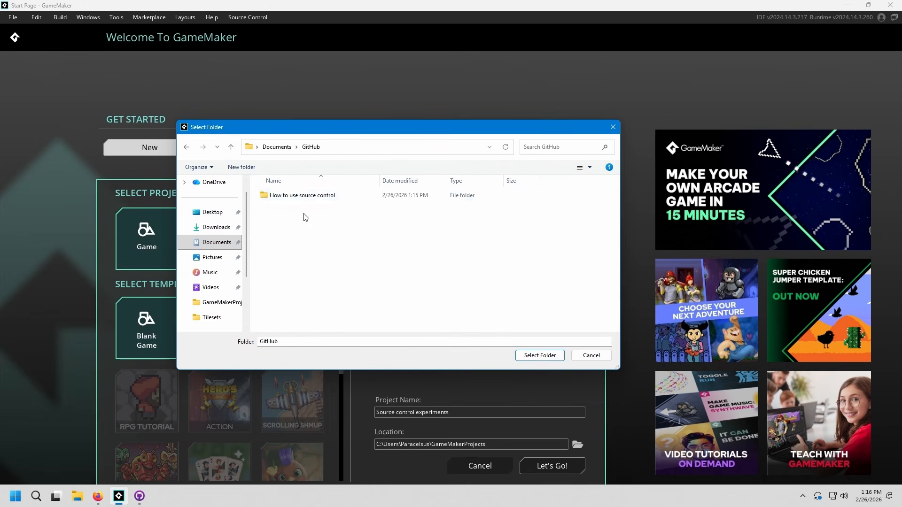
pyautogui.click(374, 200)
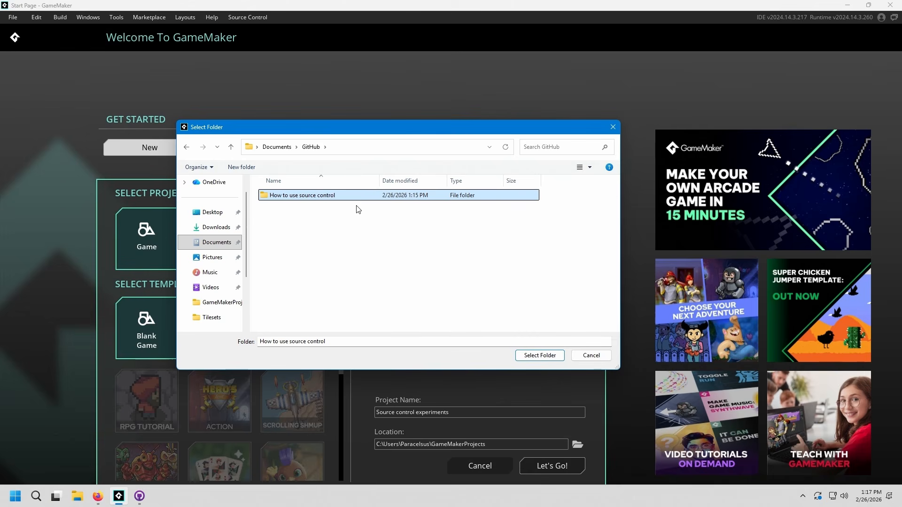
pyautogui.doubleClick(371, 197)
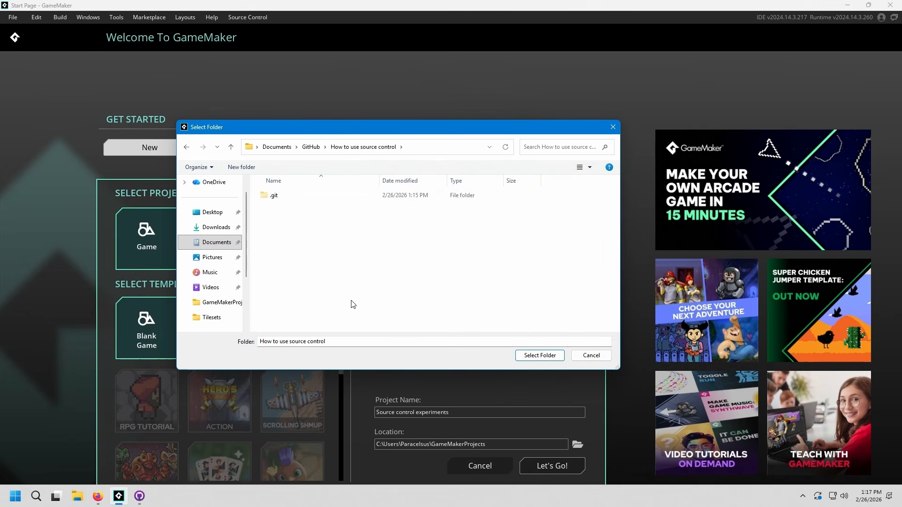
pyautogui.click(540, 356)
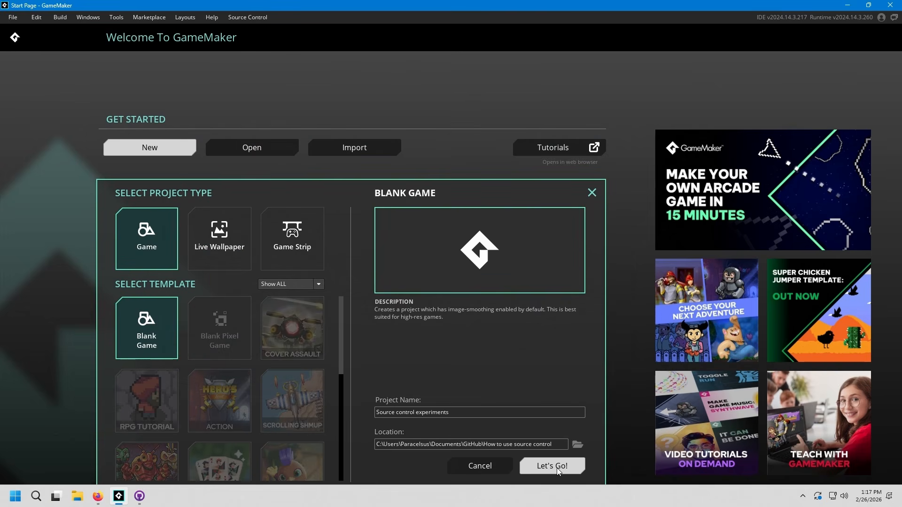
pyautogui.click(556, 468)
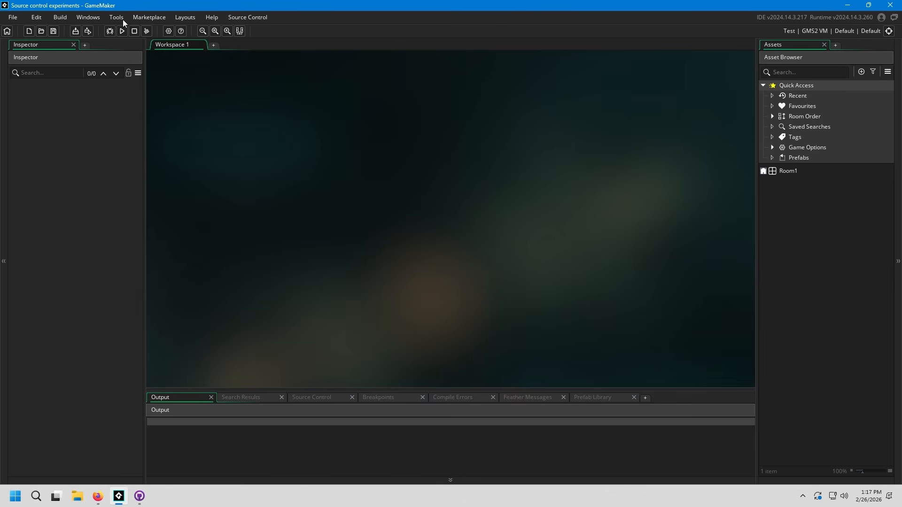
# Step: Switch to GitHub Desktop and look through each changed project file, widening the file list and the window to read them
pyautogui.click(145, 499)
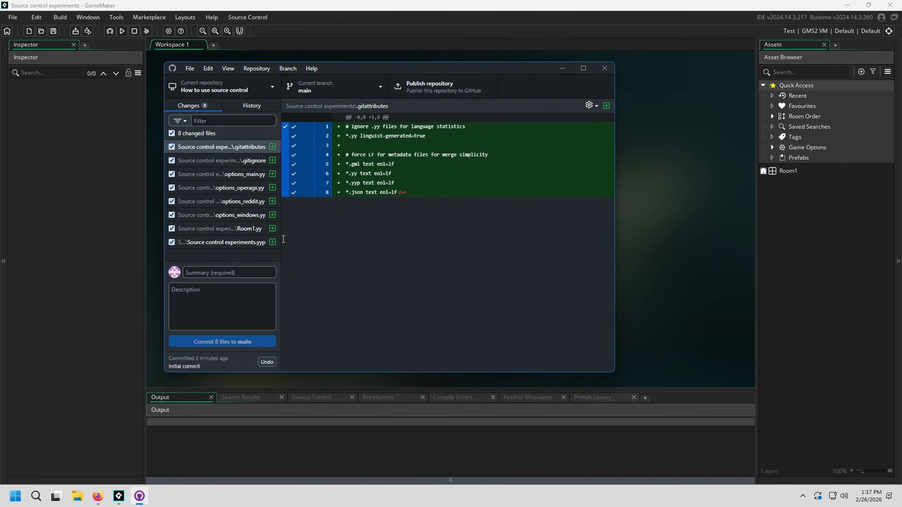
pyautogui.moveTo(284, 240); pyautogui.dragTo(398, 239)
pyautogui.click(246, 148)
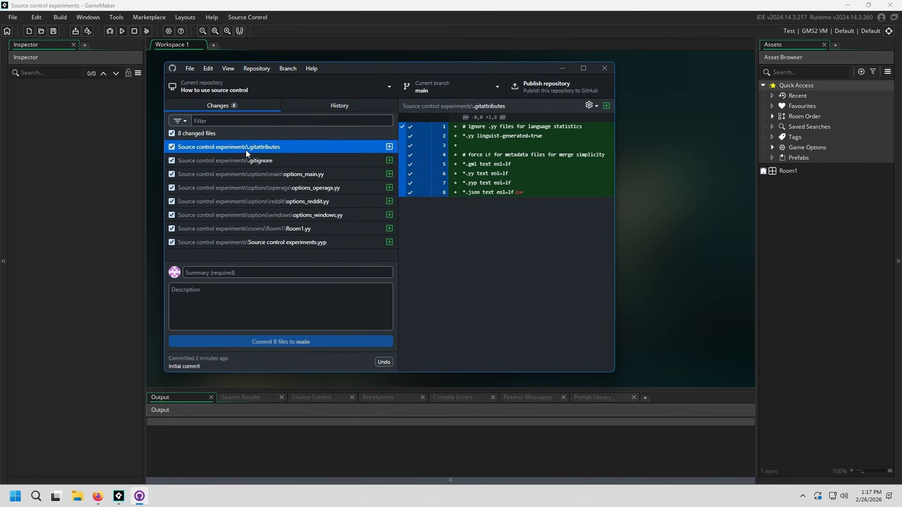
pyautogui.click(256, 161)
pyautogui.click(270, 175)
pyautogui.click(276, 190)
pyautogui.click(292, 217)
pyautogui.click(300, 231)
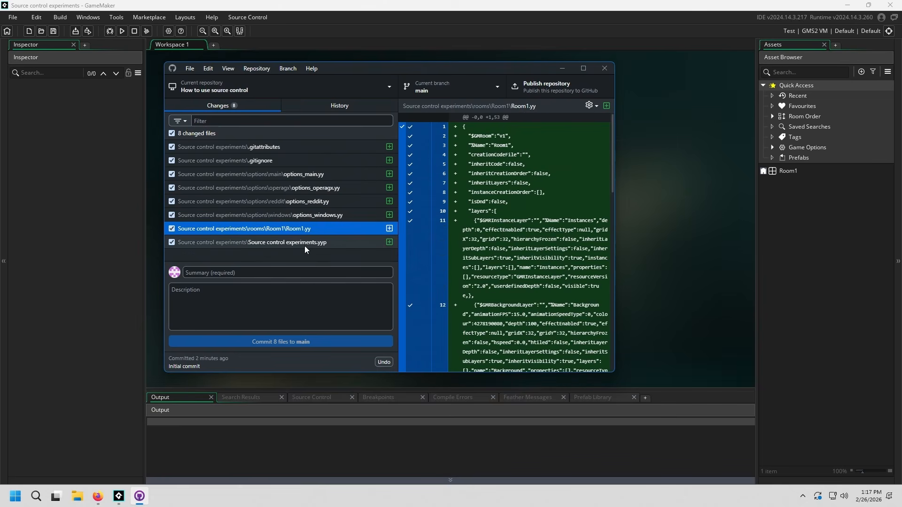
pyautogui.click(304, 243)
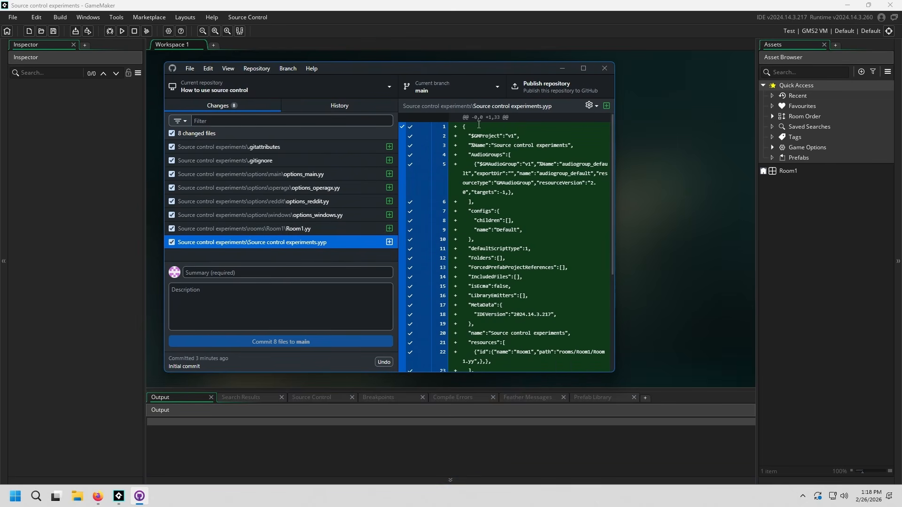
pyautogui.moveTo(614, 99); pyautogui.dragTo(831, 99)
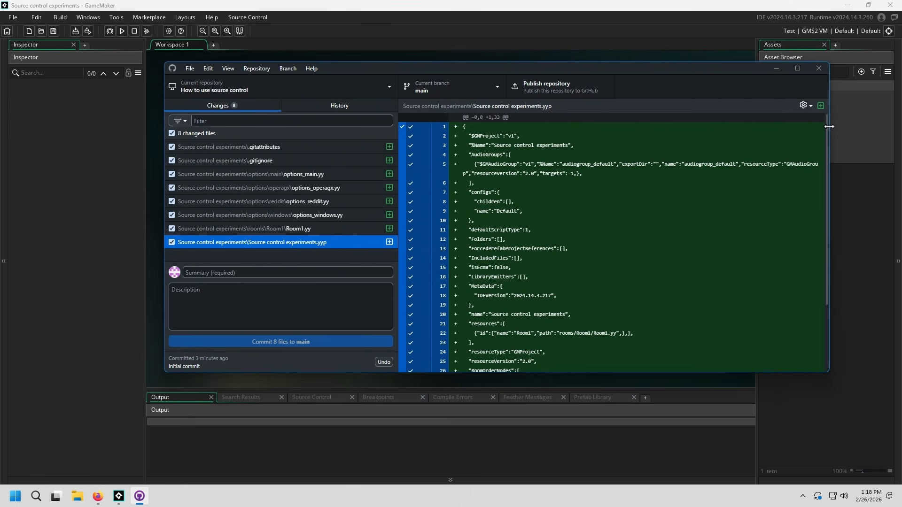
# Step: Commit all the changed project files to main with the summary "initialized project"
pyautogui.click(292, 273)
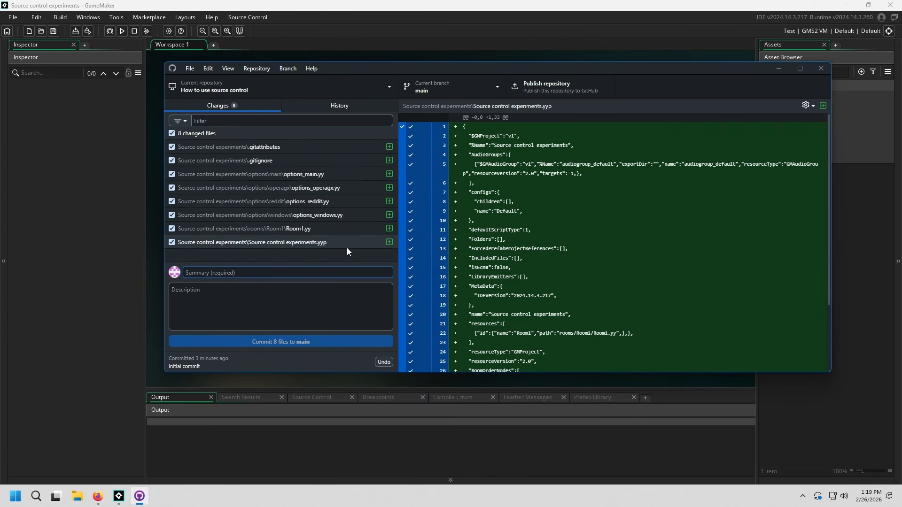
pyautogui.click(301, 239)
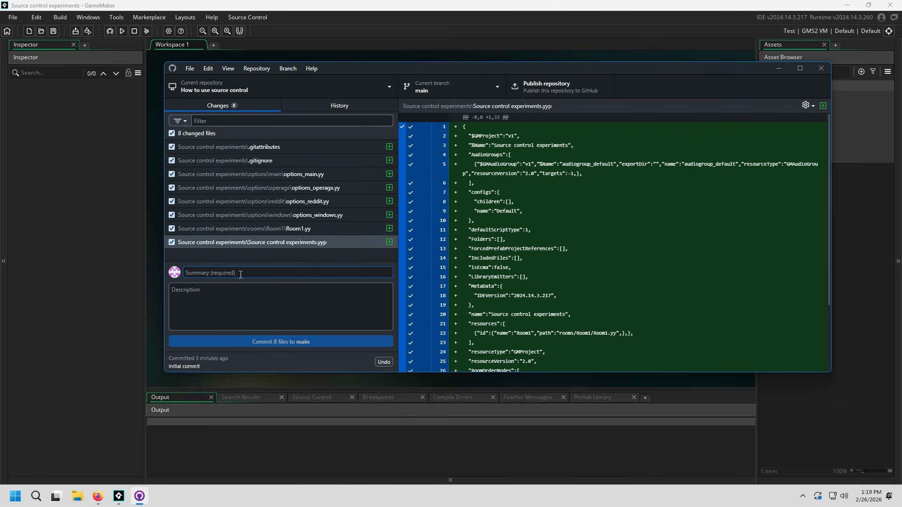
pyautogui.write('initialized project')
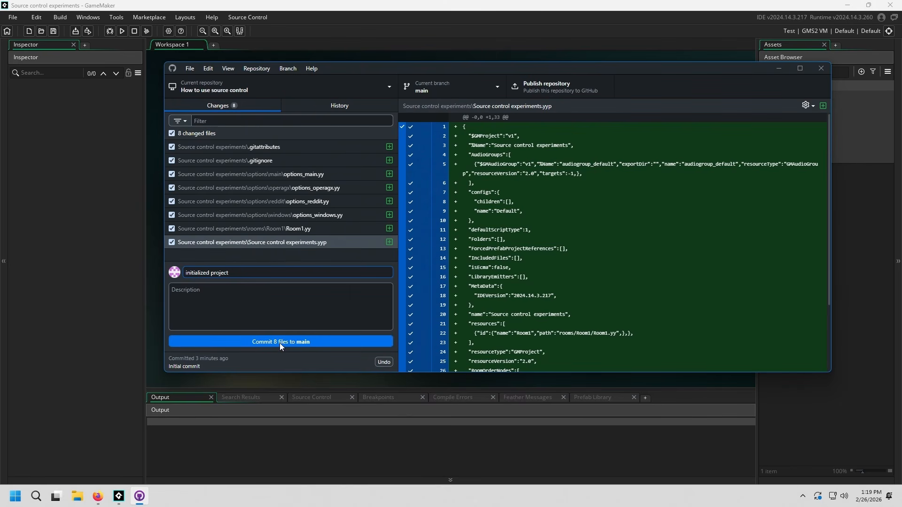
pyautogui.click(280, 343)
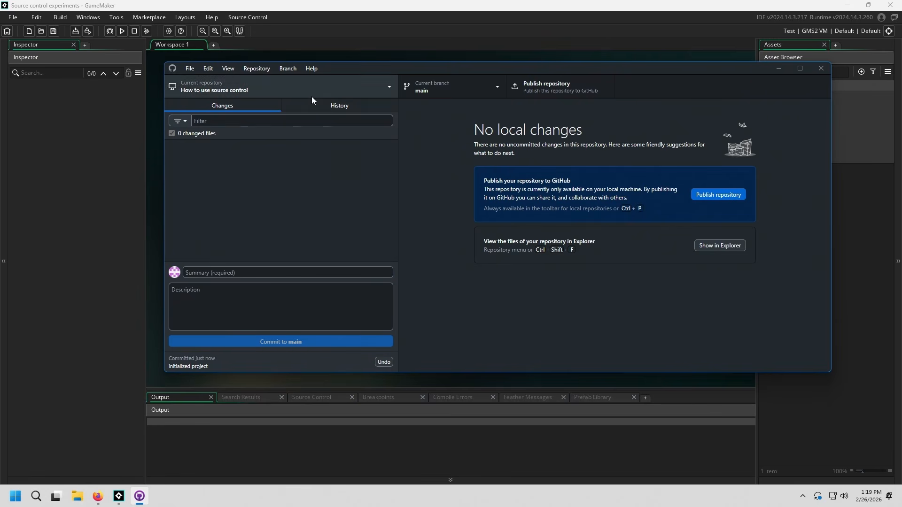
# Step: Compare the "initialized project" and "Initial commit" entries in the repository's history
pyautogui.click(332, 106)
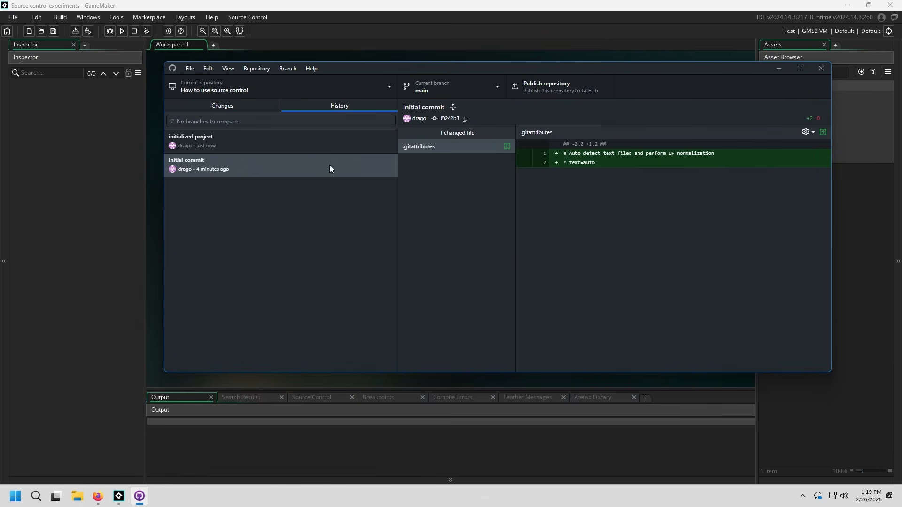
pyautogui.click(298, 146)
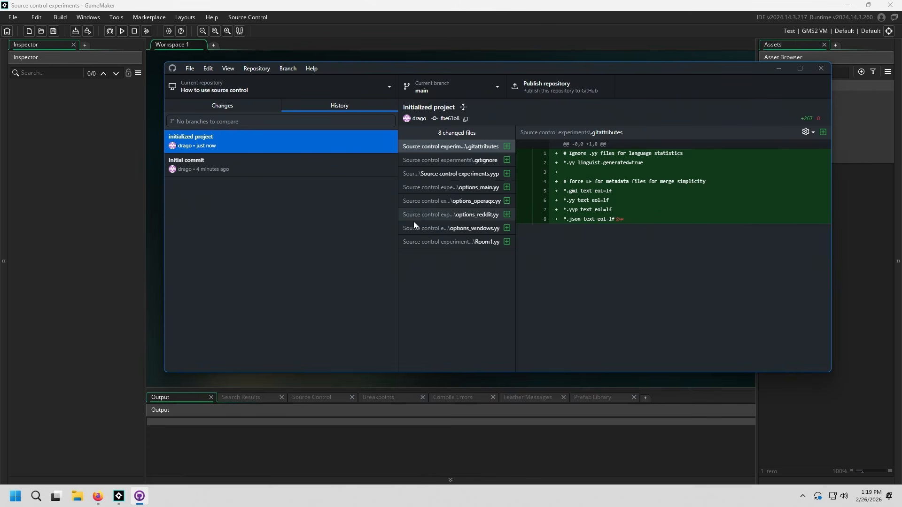
pyautogui.click(287, 160)
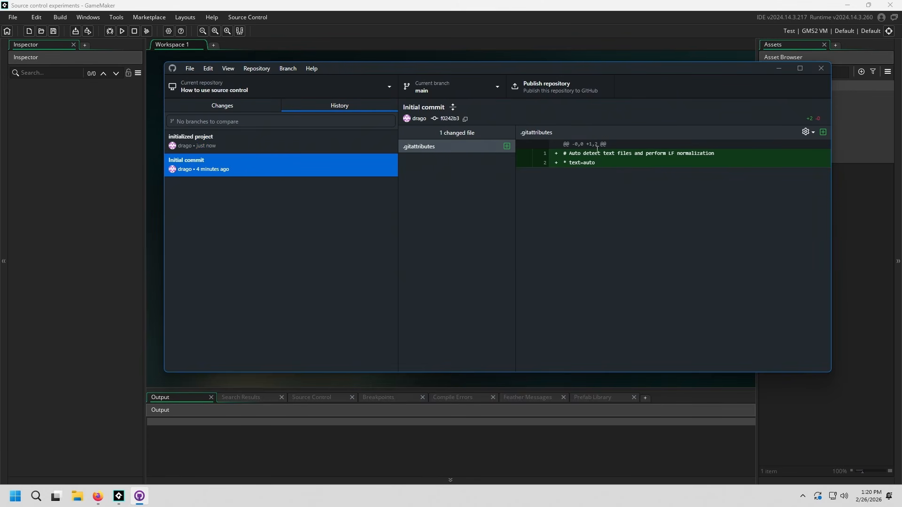
pyautogui.click(282, 145)
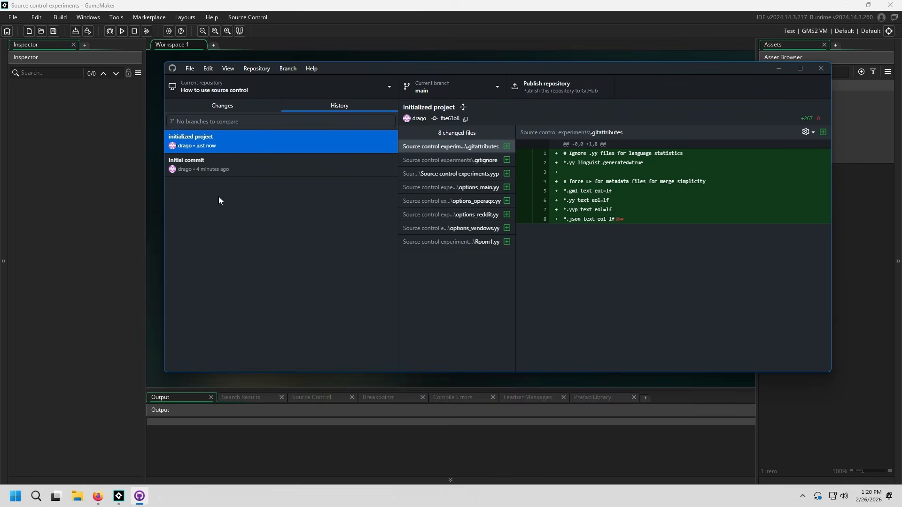
# Step: Examine the contents of each file recorded in the "initialized project" commit, including the full .gitignore
pyautogui.click(459, 146)
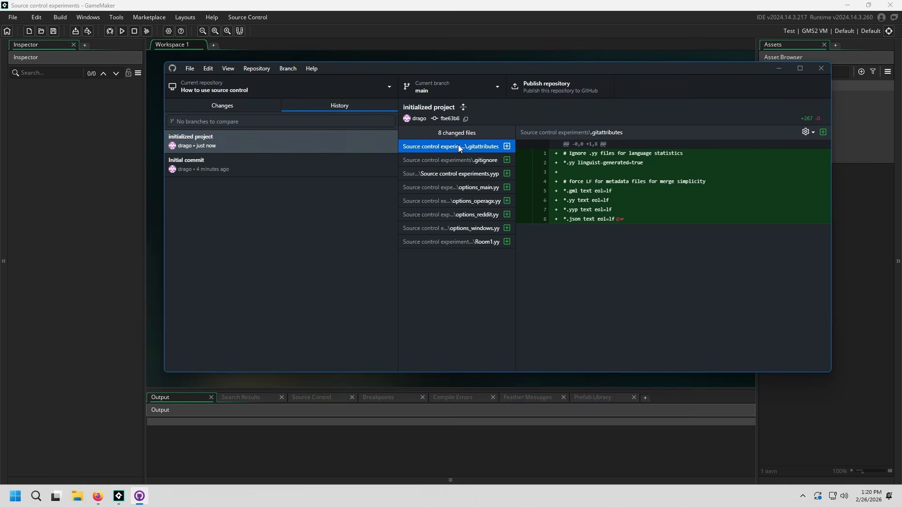
pyautogui.click(459, 160)
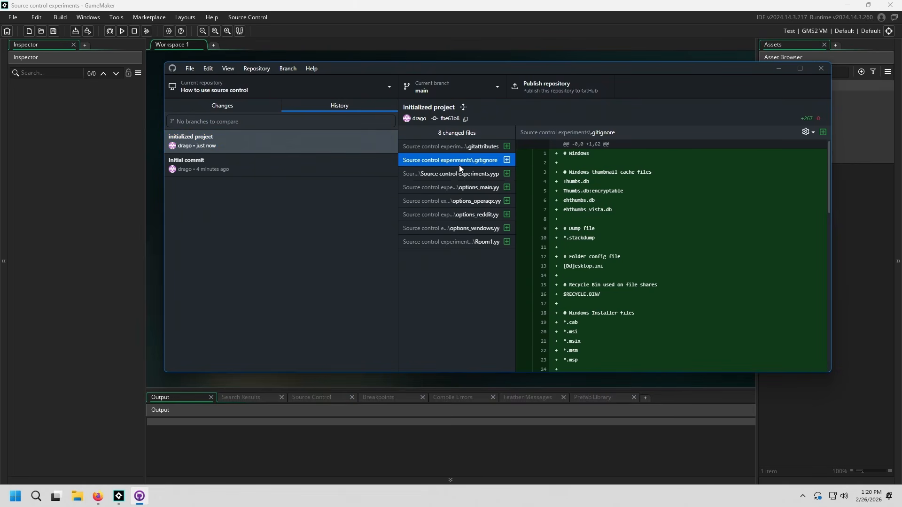
pyautogui.scroll(-5, 562, 175)
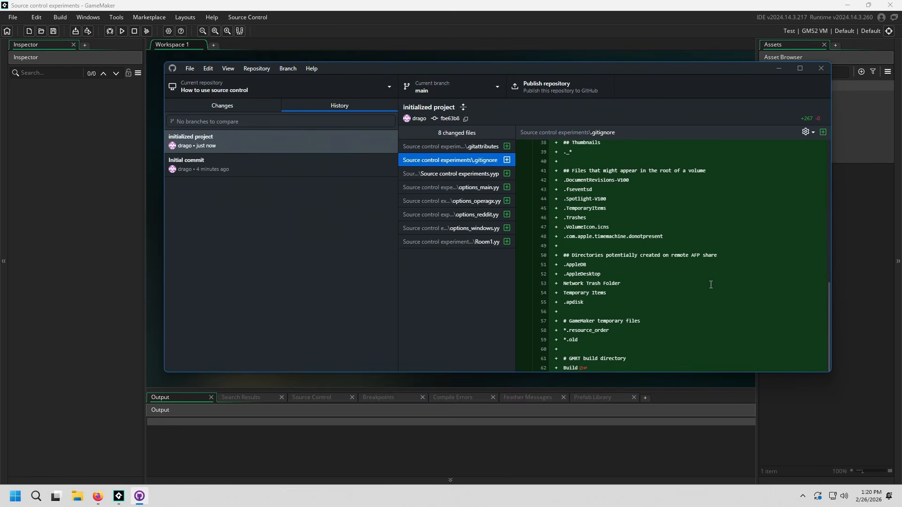
pyautogui.scroll(5, 562, 175)
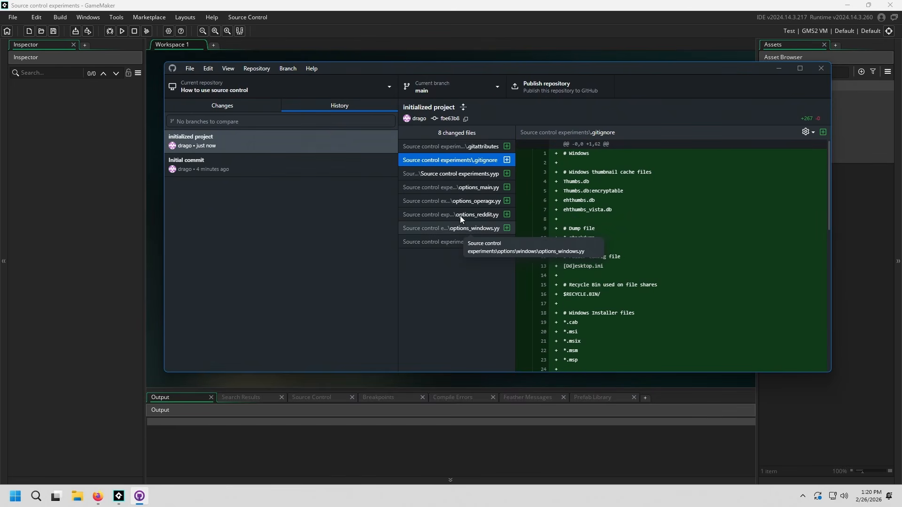
pyautogui.click(469, 175)
pyautogui.click(473, 188)
pyautogui.click(472, 201)
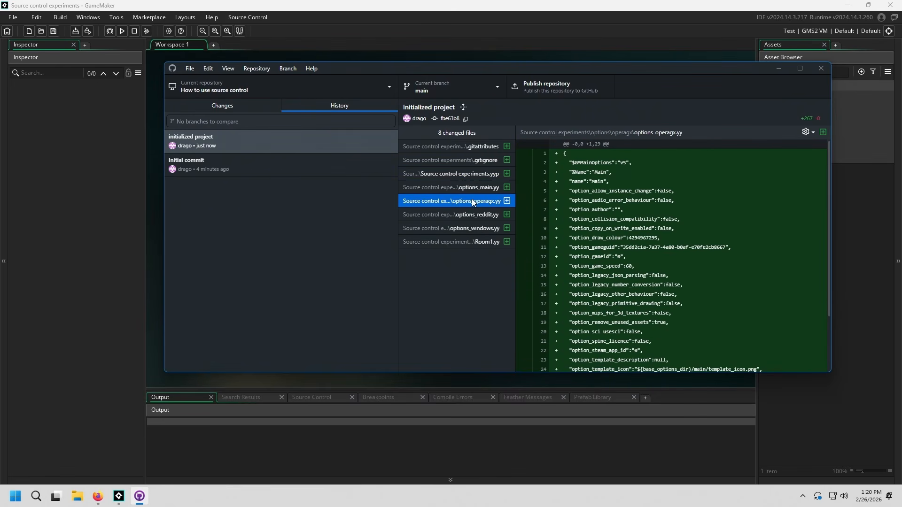
pyautogui.click(471, 214)
pyautogui.click(468, 229)
pyautogui.click(461, 242)
pyautogui.click(465, 228)
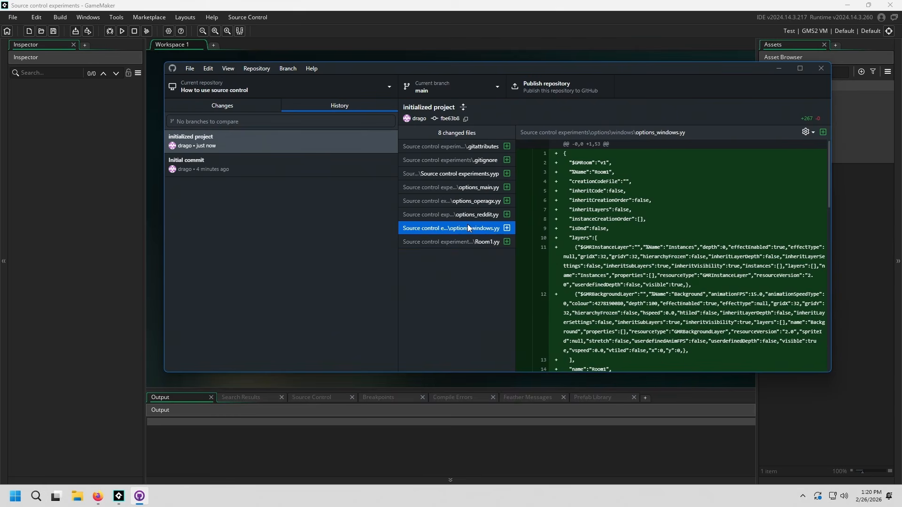
pyautogui.click(470, 214)
pyautogui.click(475, 201)
pyautogui.click(478, 188)
pyautogui.click(480, 174)
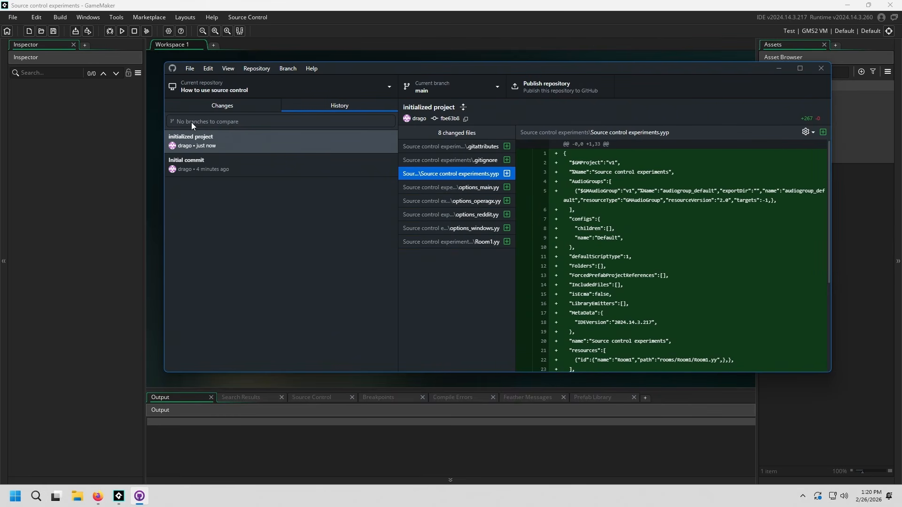
# Step: Narrow the commit list and look over the actions available for the "initialized project" commit without applying any
pyautogui.click(243, 102)
pyautogui.click(333, 101)
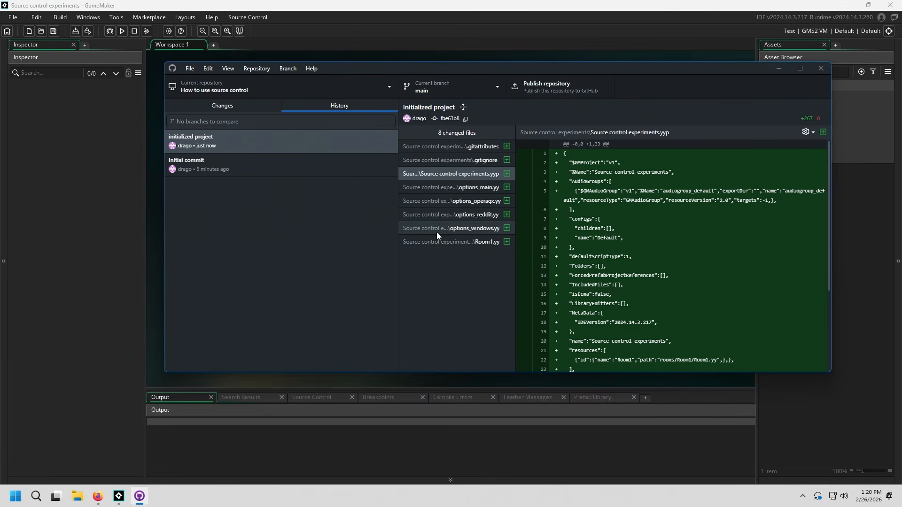
pyautogui.click(226, 145)
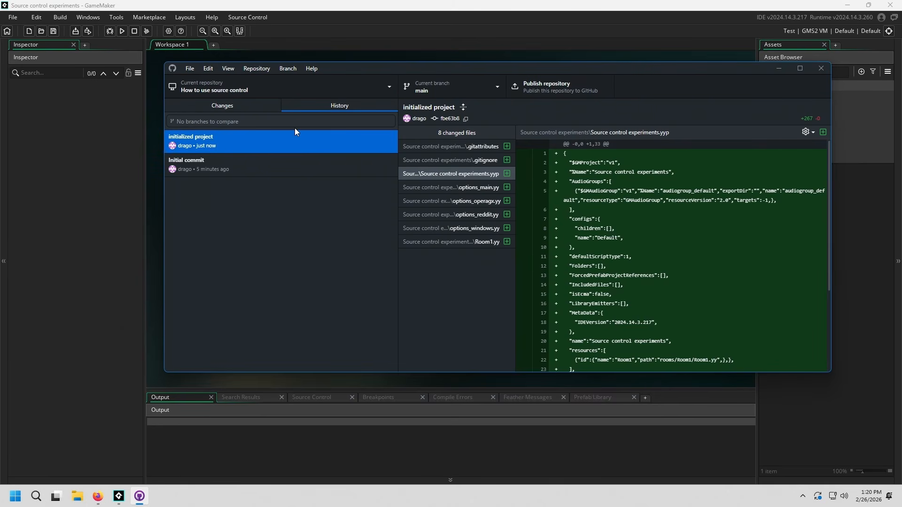
pyautogui.moveTo(397, 123); pyautogui.dragTo(350, 139)
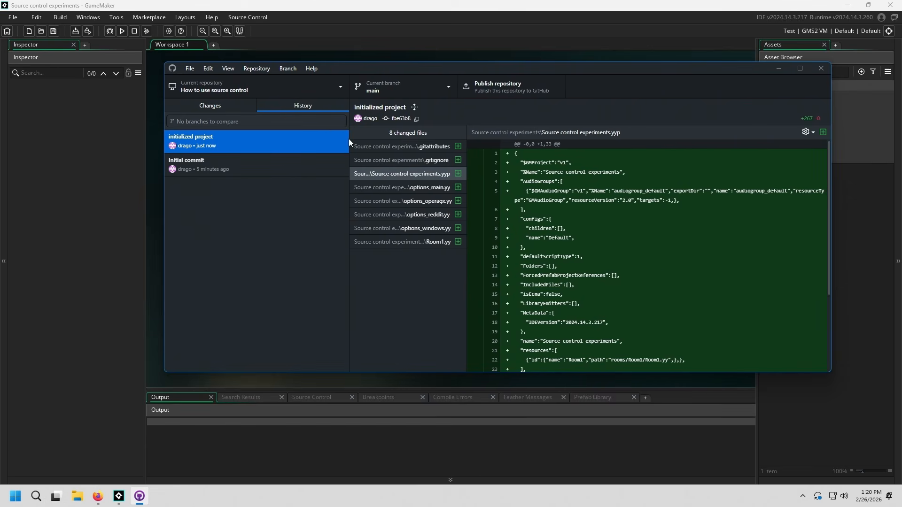
pyautogui.rightClick(240, 142)
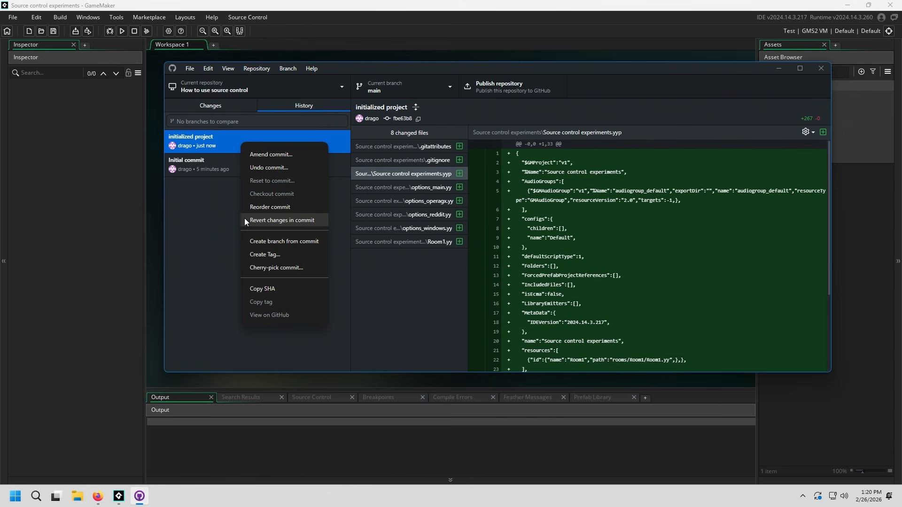
pyautogui.click(210, 241)
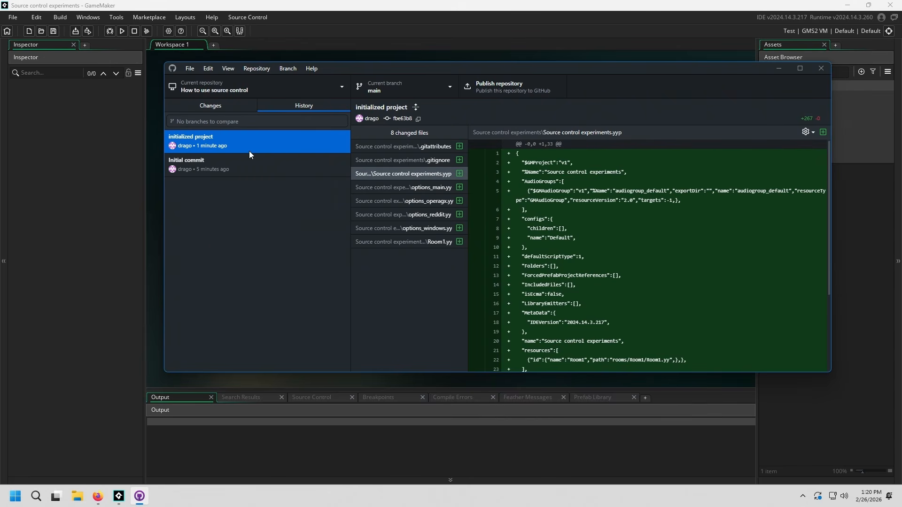
# Step: Show the repository's uncommitted changes again and switch back to GameMaker
pyautogui.click(211, 105)
pyautogui.click(337, 3)
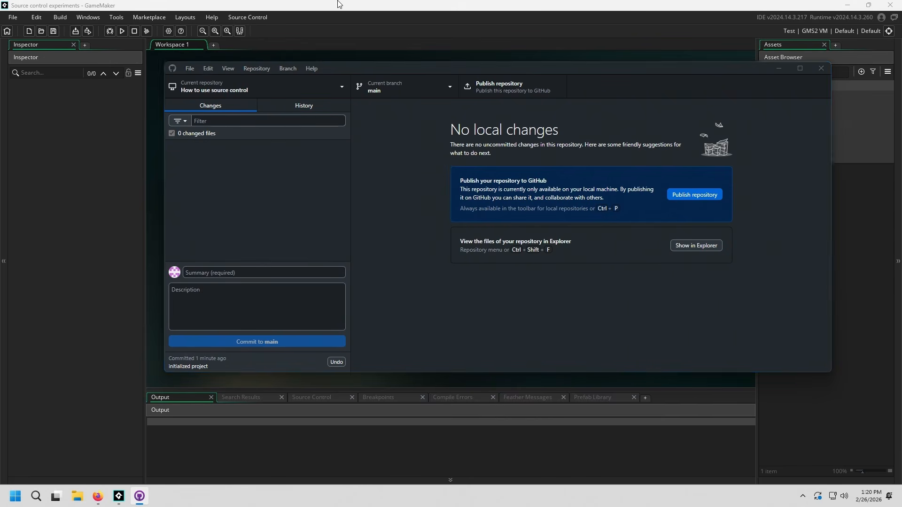
# Step: Create a new sprite asset named spr_smiley
pyautogui.rightClick(785, 189)
pyautogui.moveTo(784, 193)
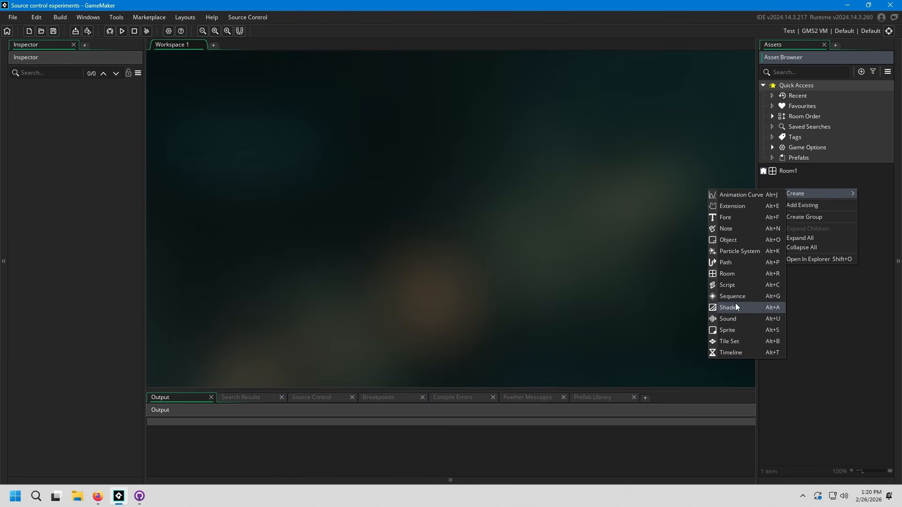
pyautogui.click(731, 330)
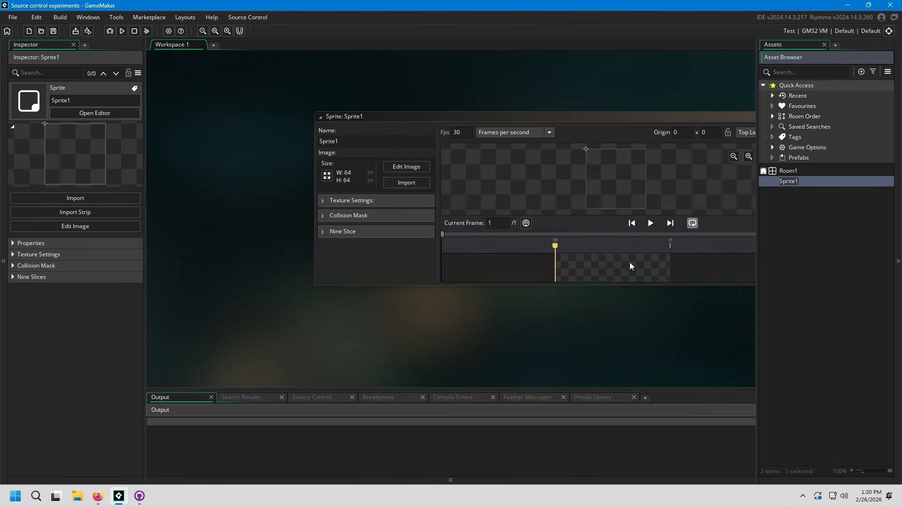
pyautogui.write('spr_smile')
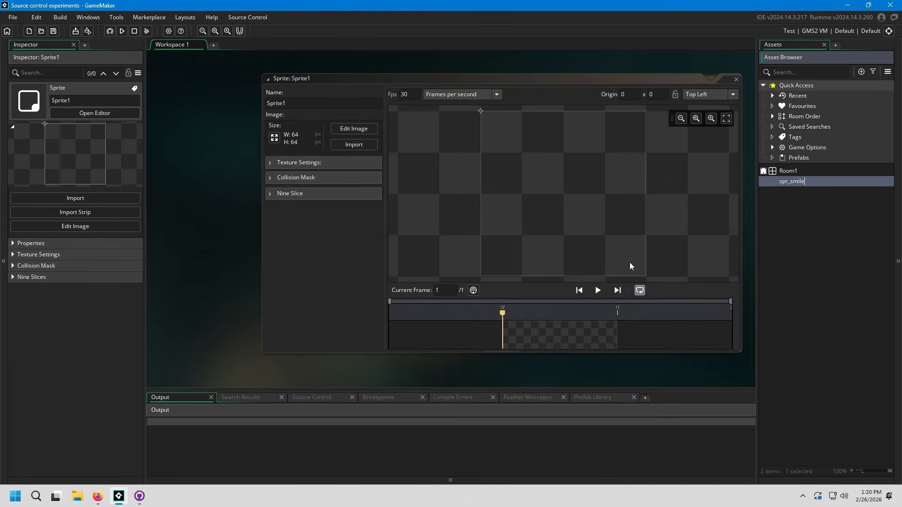
pyautogui.write('y')
pyautogui.press('Return')
# Step: Open the spr_smiley image for editing and fill the whole canvas with light green
pyautogui.click(354, 128)
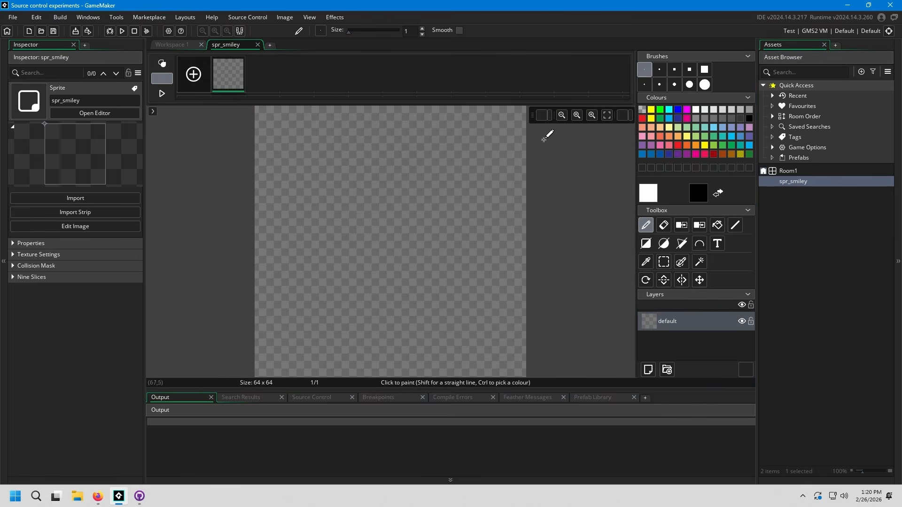
pyautogui.click(714, 145)
pyautogui.click(718, 225)
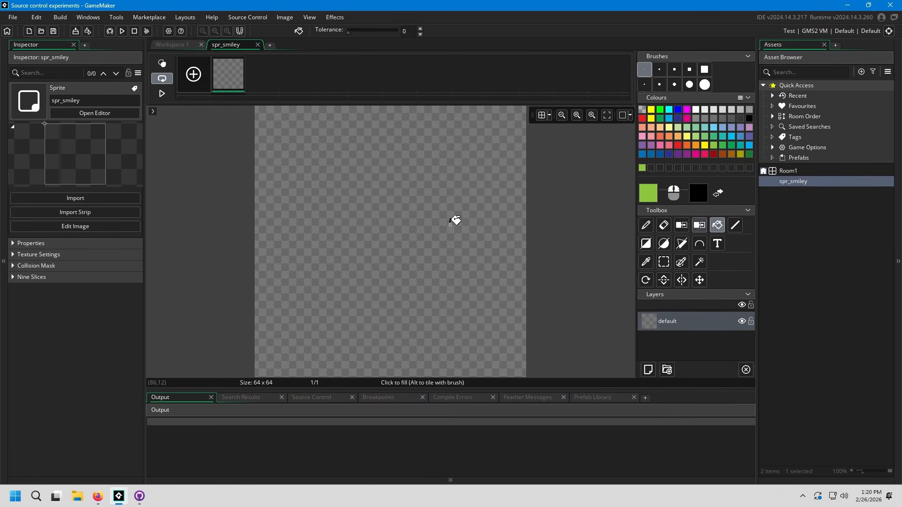
pyautogui.click(455, 222)
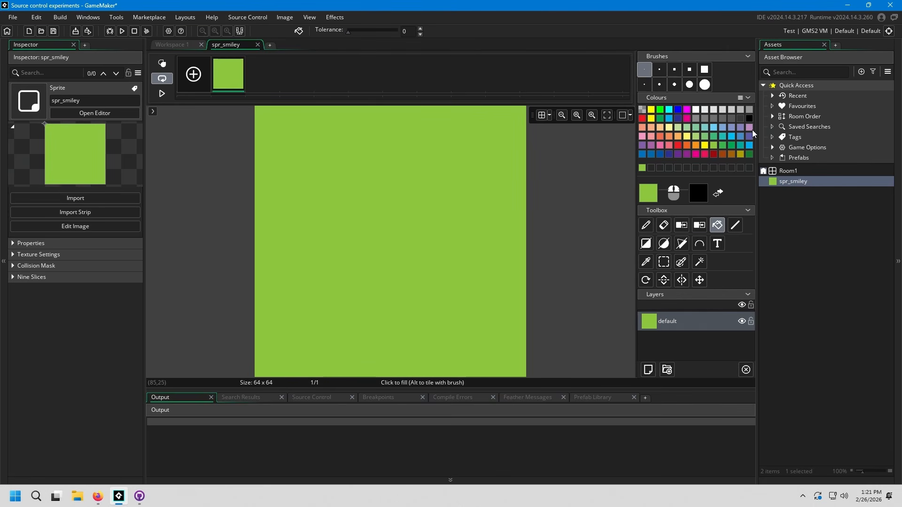
# Step: Draw two slanted eyes and a curved mouth on the sprite in dark blue with a size 3 round pencil brush, then close the image editor
pyautogui.click(669, 154)
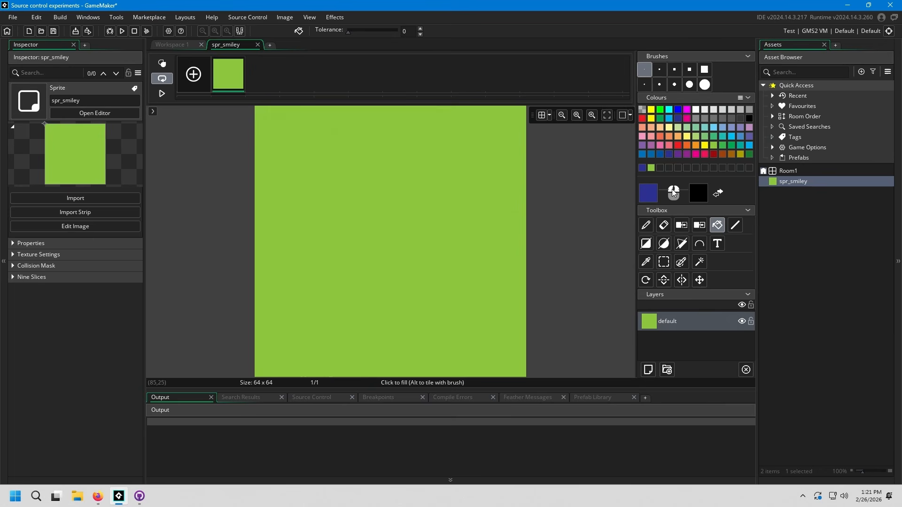
pyautogui.click(646, 225)
pyautogui.click(644, 84)
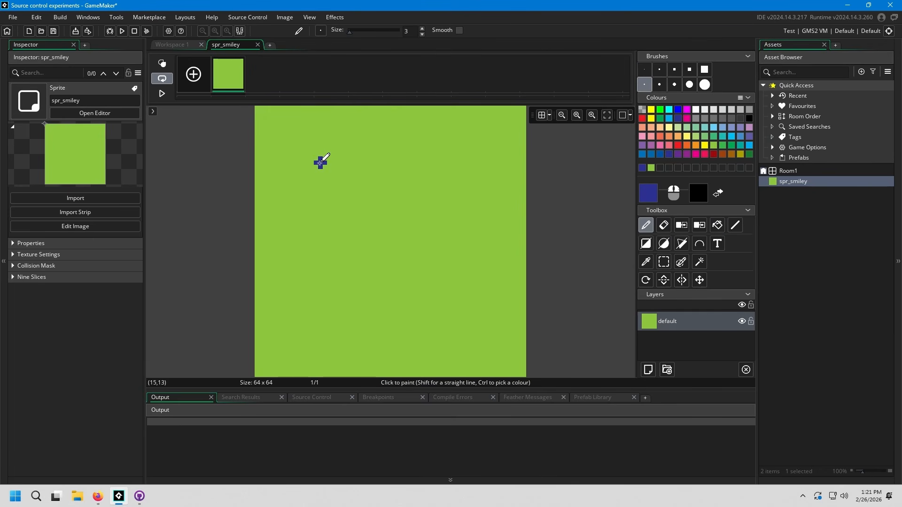
pyautogui.moveTo(321, 159); pyautogui.dragTo(346, 272)
pyautogui.moveTo(405, 138); pyautogui.dragTo(445, 256)
pyautogui.moveTo(311, 344)
pyautogui.mouseDown()
pyautogui.moveTo(465, 275)
pyautogui.moveTo(508, 281)
pyautogui.mouseUp()
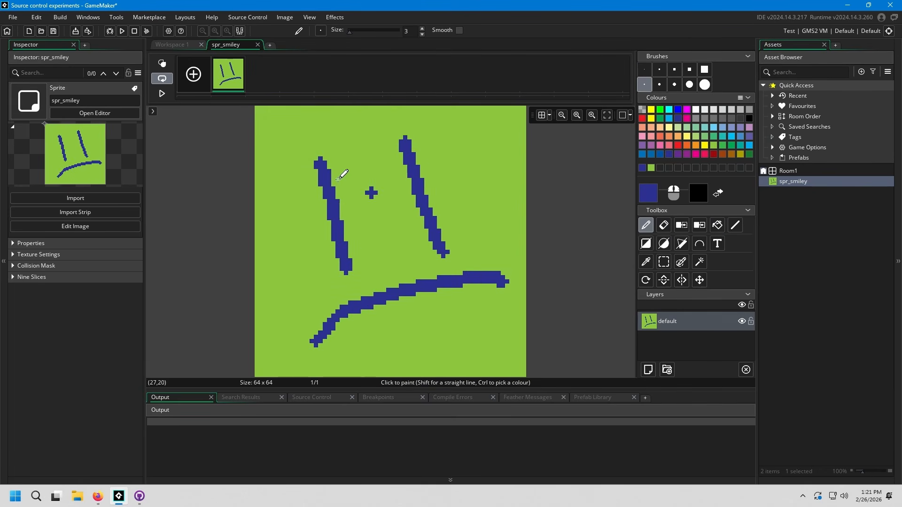
pyautogui.middleClick(239, 45)
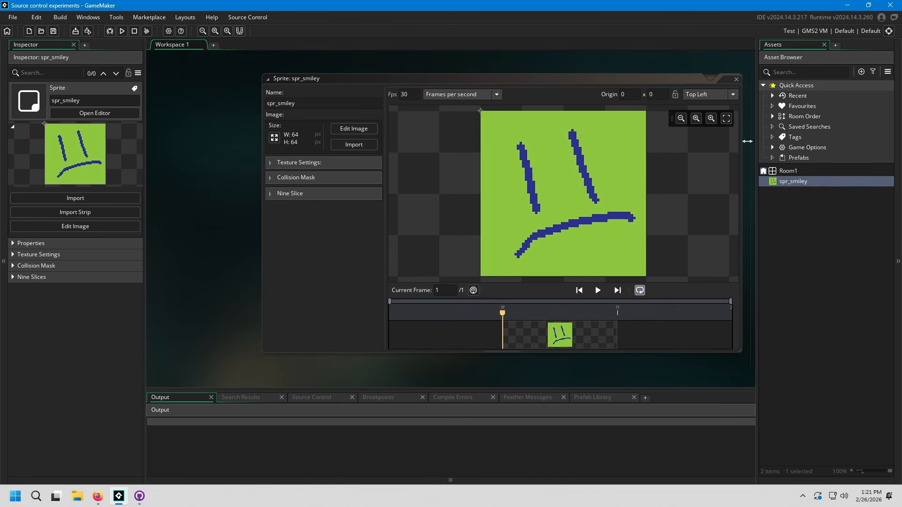
# Step: Create an object named obj_player and assign spr_smiley as its sprite
pyautogui.rightClick(794, 210)
pyautogui.moveTo(804, 215)
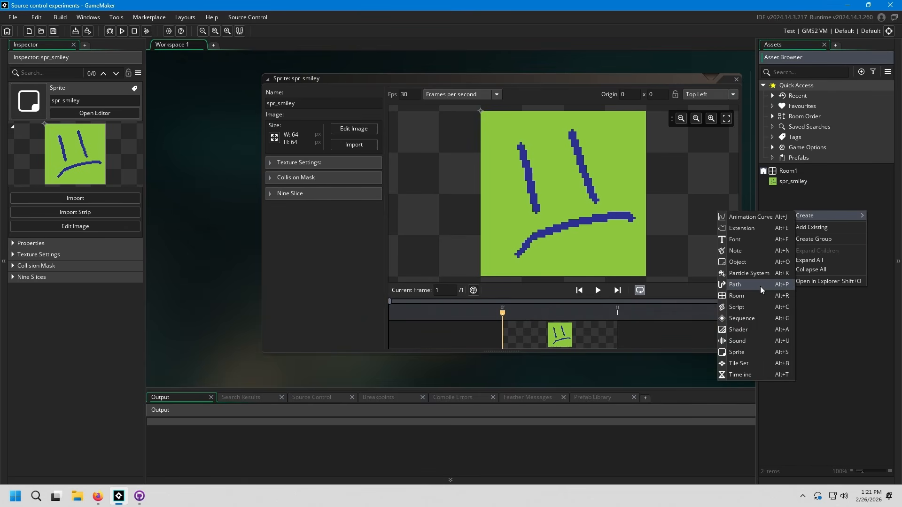
pyautogui.click(757, 263)
pyautogui.write('obj_')
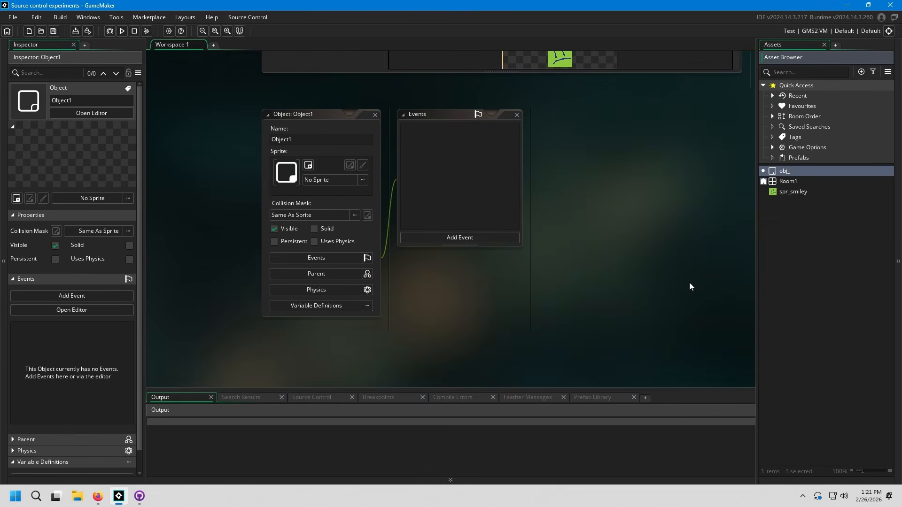
pyautogui.write('player')
pyautogui.press('Return')
pyautogui.moveTo(796, 188); pyautogui.dragTo(306, 175)
pyautogui.moveTo(503, 342); pyautogui.dragTo(402, 336, button='middle')
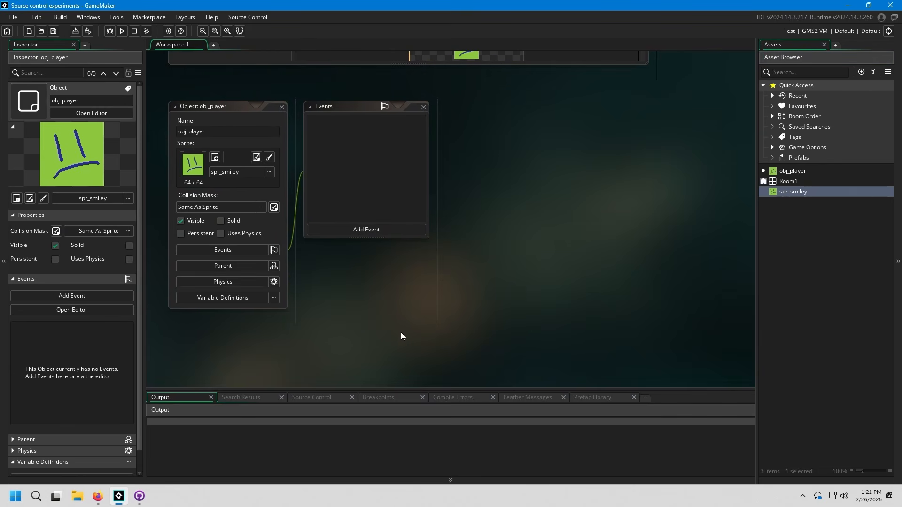
# Step: Add a Step event to obj_player with an if block that checks keyboard_check(vk_left) and runs x -= 2;
pyautogui.rightClick(347, 166)
pyautogui.click(358, 169)
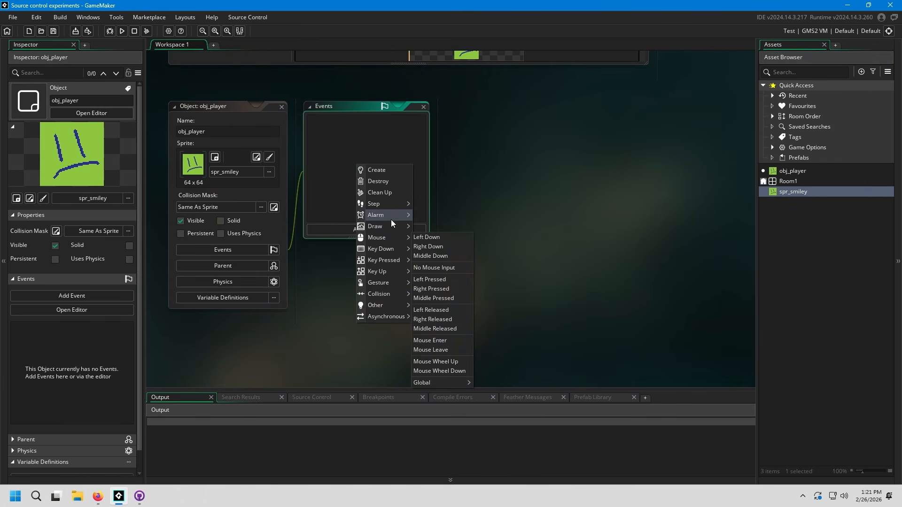
pyautogui.moveTo(411, 204)
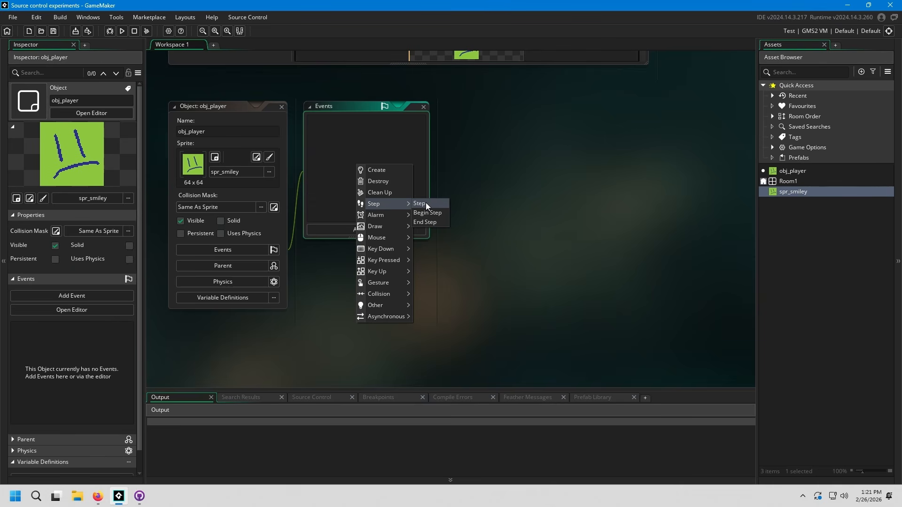
pyautogui.click(427, 204)
pyautogui.write('if')
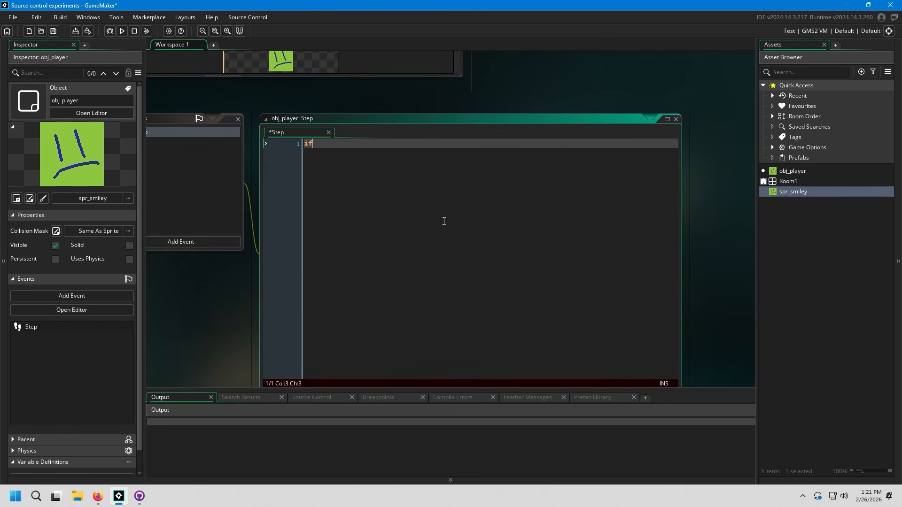
pyautogui.write(' (keyboard_check(vk_')
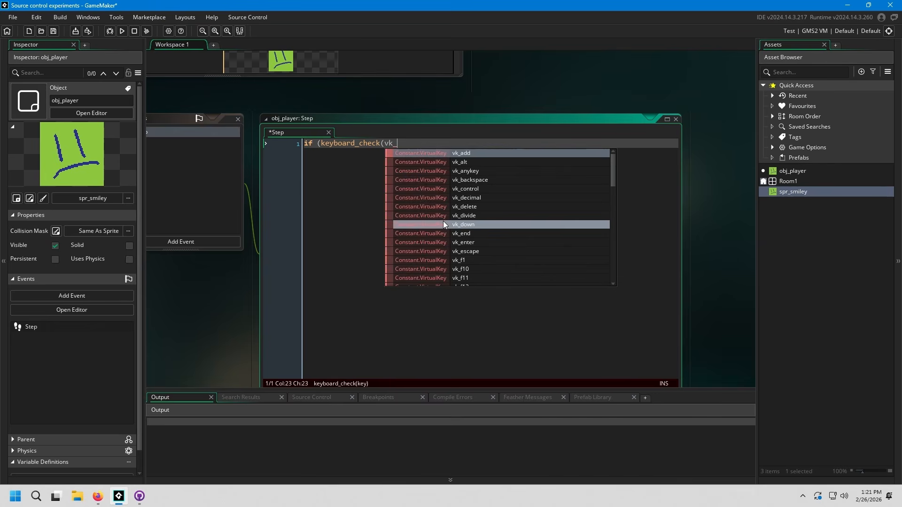
pyautogui.write('left)) {')
pyautogui.press('Return')
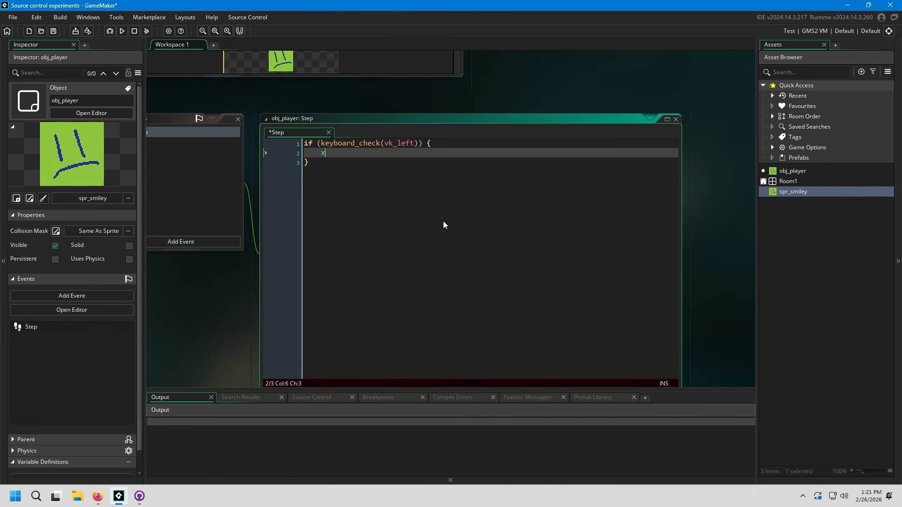
pyautogui.write('x-')
pyautogui.write('-= 2;')
# Step: Duplicate the left-key block three times and change the second block to vk_right with x += 2;
pyautogui.press('Return')
pyautogui.press('BackSpace')
pyautogui.press('BackSpace')
pyautogui.hotkey('ctrl', 'c')
pyautogui.press('Return')
pyautogui.hotkey('ctrl', 'v')
pyautogui.hotkey('ctrl', 'v')
pyautogui.hotkey('ctrl', 'v')
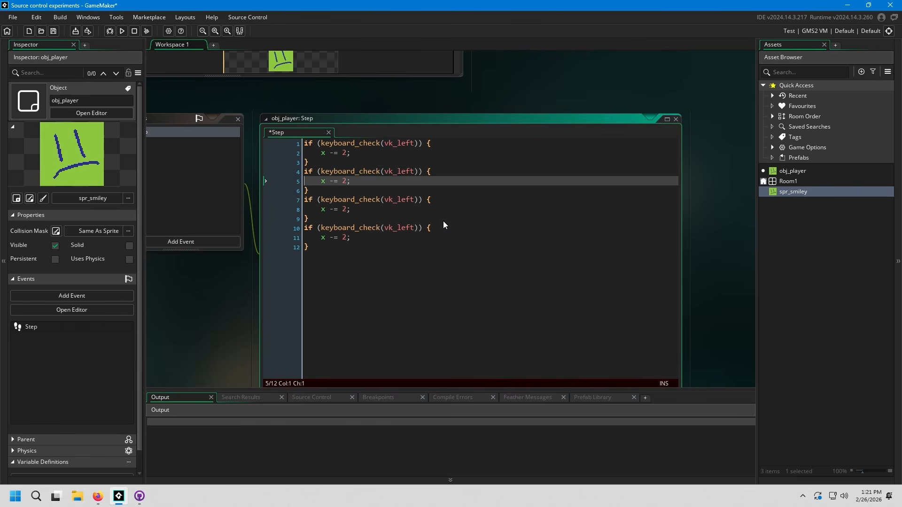
pyautogui.press('BackSpace')
pyautogui.press('BackSpace')
pyautogui.press('BackSpace')
pyautogui.press('BackSpace')
pyautogui.write('right')
pyautogui.press('BackSpace')
pyautogui.write('+')
# Step: Change the third block of the Step code to vk_up with y -= 2;
pyautogui.press('Down')
pyautogui.press('Down')
pyautogui.press('Down')
pyautogui.press('Left')
pyautogui.press('Left')
pyautogui.press('BackSpace')
pyautogui.write('y')
pyautogui.press('Up')
pyautogui.press('End')
pyautogui.press('Left')
pyautogui.press('Left')
pyautogui.press('Left')
pyautogui.press('Left')
pyautogui.press('BackSpace')
pyautogui.press('BackSpace')
pyautogui.press('BackSpace')
pyautogui.press('BackSpace')
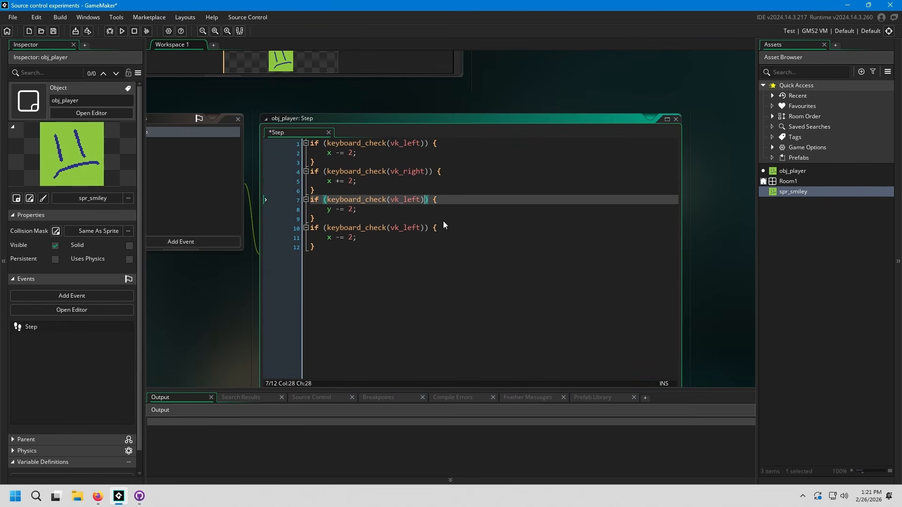
pyautogui.write('up')
# Step: Change the fourth block of the Step code to vk_down with y += 2; and save the project
pyautogui.press('Down')
pyautogui.press('Down')
pyautogui.press('Down')
pyautogui.press('Right')
pyautogui.press('Right')
pyautogui.press('BackSpace')
pyautogui.press('BackSpace')
pyautogui.press('BackSpace')
pyautogui.press('BackSpace')
pyautogui.write('down')
pyautogui.press('Down')
pyautogui.hotkey('shift', 'Home')
pyautogui.write('y += 2;')
pyautogui.hotkey('ctrl', 's')
pyautogui.press('Down')
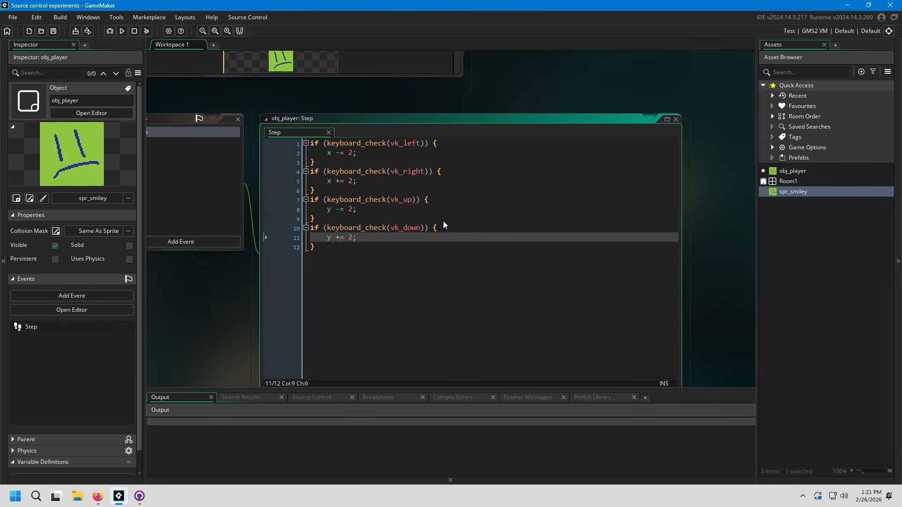
pyautogui.moveTo(415, 272); pyautogui.dragTo(370, 250, button='middle')
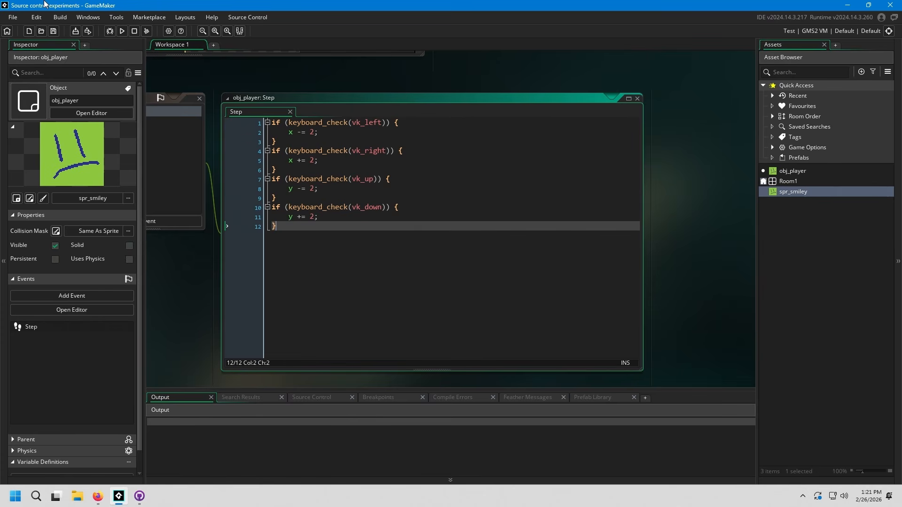
# Step: Place an obj_player instance in Room1 at about x 352, y 256 and close the room editor
pyautogui.doubleClick(809, 180)
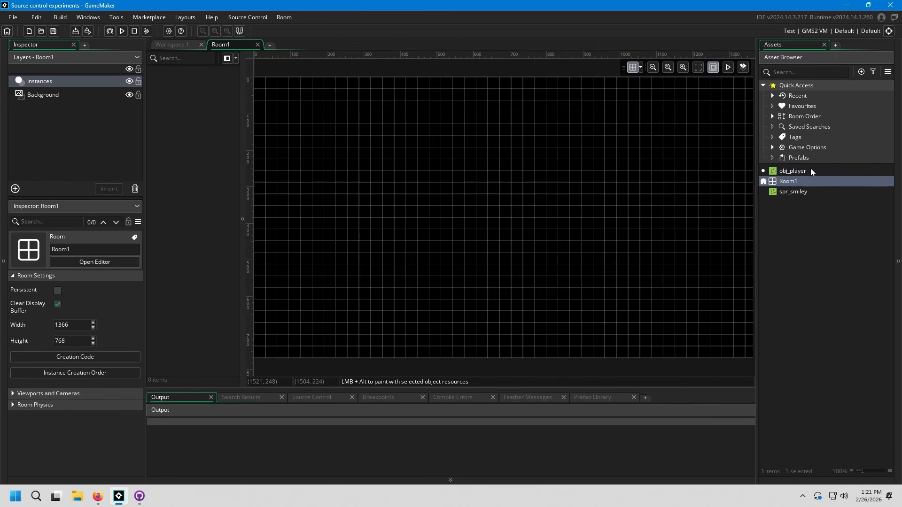
pyautogui.moveTo(811, 170); pyautogui.dragTo(394, 182)
pyautogui.click(257, 44)
# Step: Run the game, test moving the player down, left, up and right, and close the game window
pyautogui.click(123, 31)
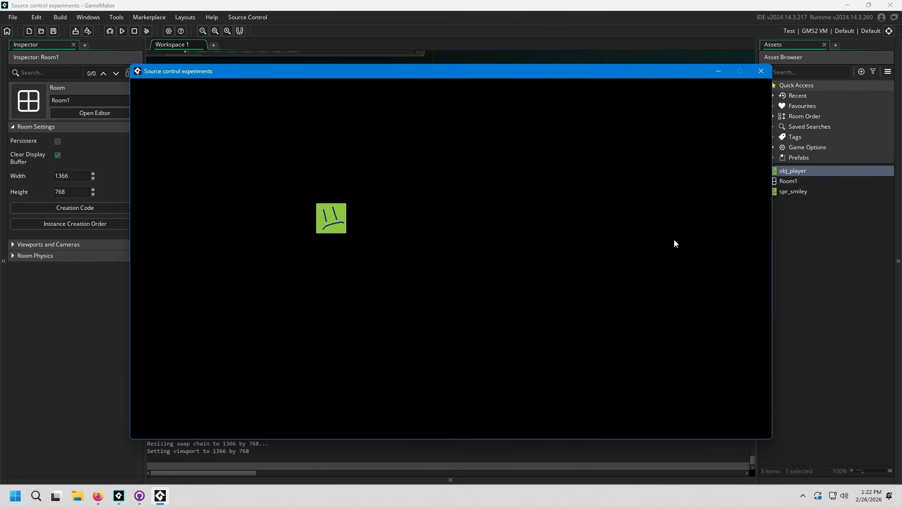
pyautogui.press('Down')
pyautogui.press('Left')
pyautogui.press('Up')
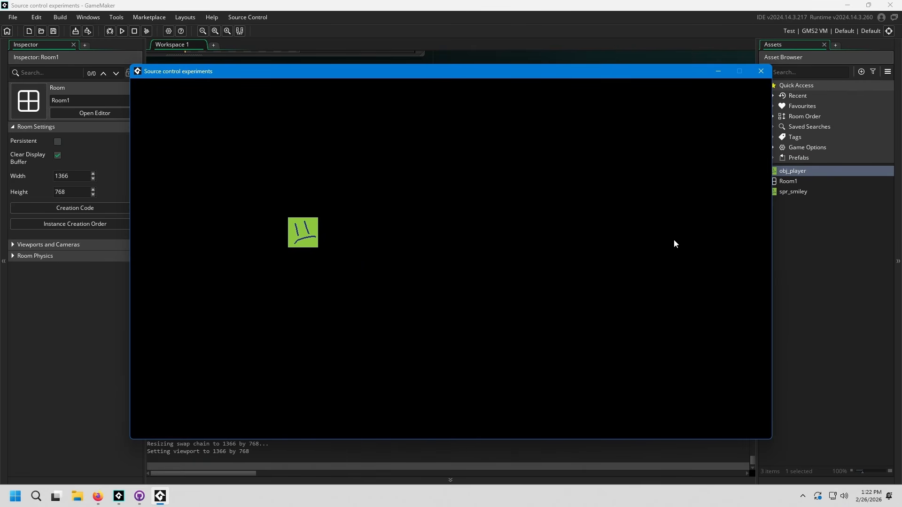
pyautogui.press('Right')
pyautogui.press('Right')
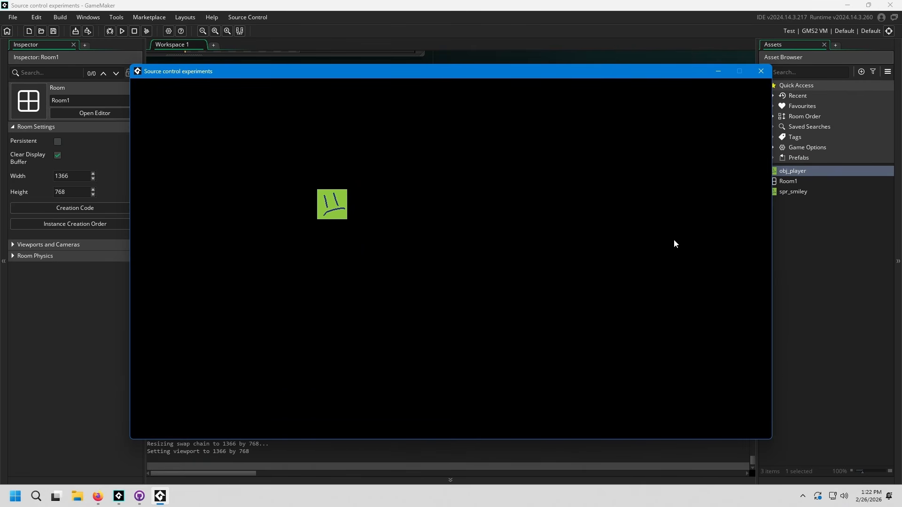
pyautogui.click(768, 78)
# Step: Switch to GitHub Desktop, view the changes in obj_player.yy and Step_0.gml, and widen the changed-files list to show longer paths
pyautogui.moveTo(403, 286); pyautogui.dragTo(528, 284, button='middle')
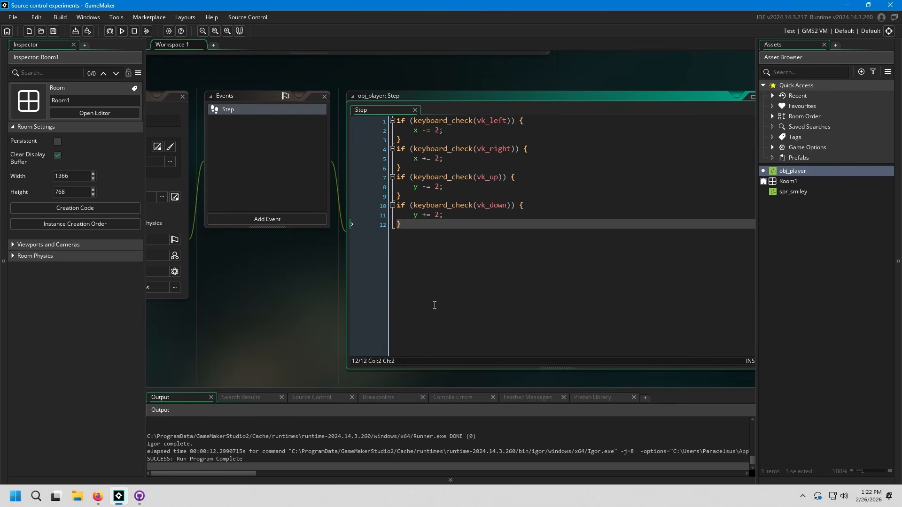
pyautogui.click(139, 497)
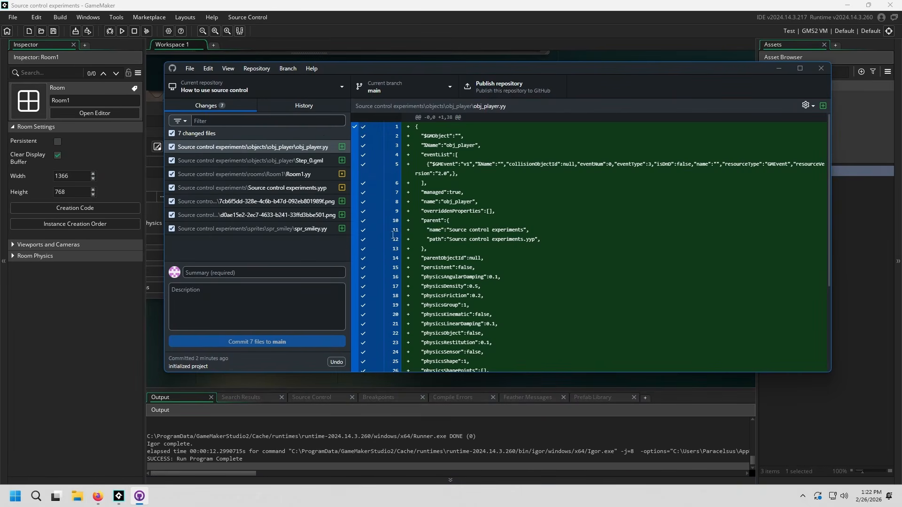
pyautogui.click(289, 147)
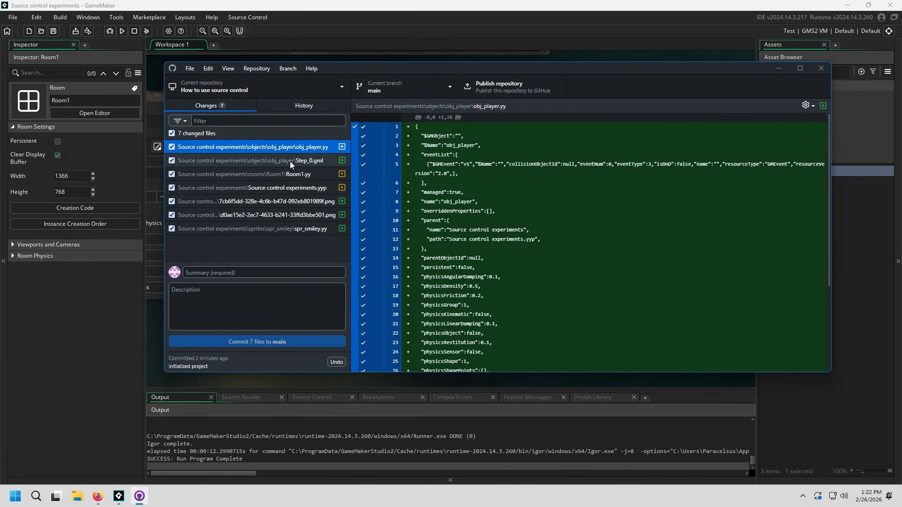
pyautogui.click(289, 161)
pyautogui.moveTo(351, 162); pyautogui.dragTo(427, 175)
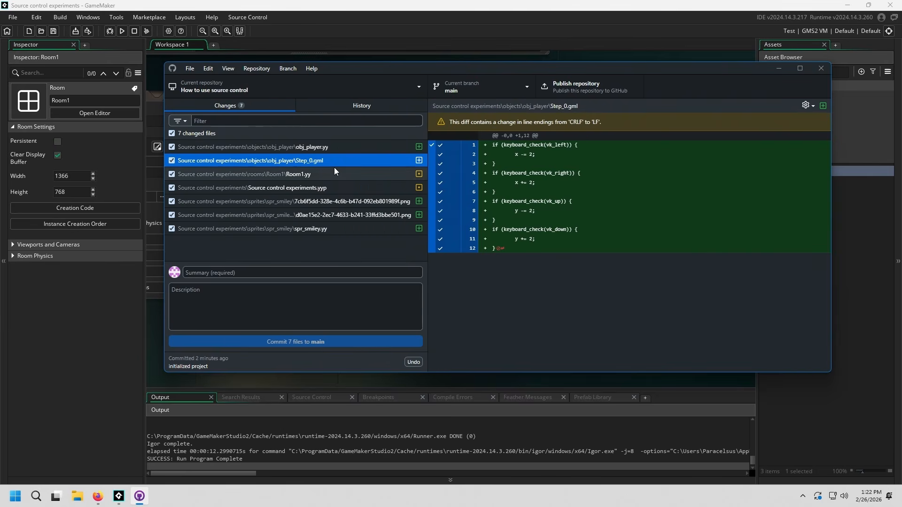
# Step: Compare the previews of the two added spr_smiley PNG files
pyautogui.click(319, 202)
pyautogui.click(314, 216)
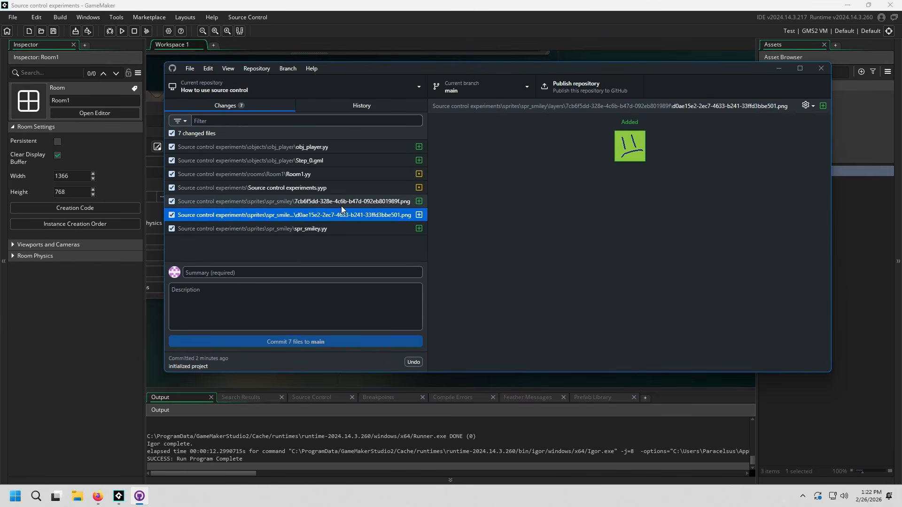
pyautogui.click(341, 206)
pyautogui.click(339, 214)
pyautogui.click(356, 200)
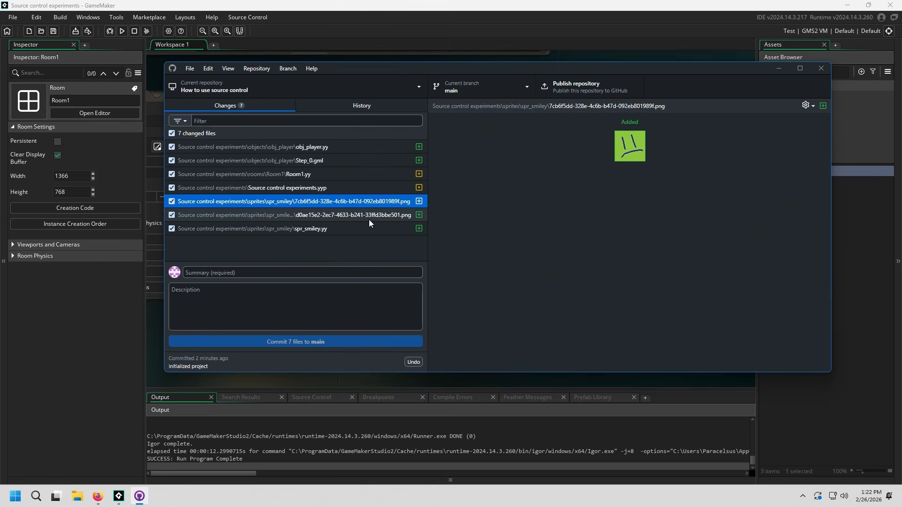
pyautogui.click(369, 219)
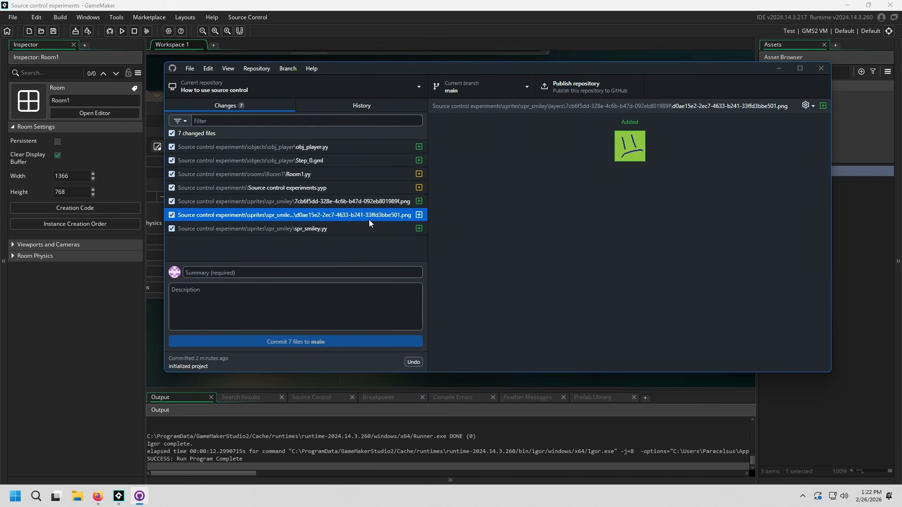
# Step: Review the changes in Step_0.gml, obj_player.yy and Room1.yy, including the instance added to the room
pyautogui.click(320, 160)
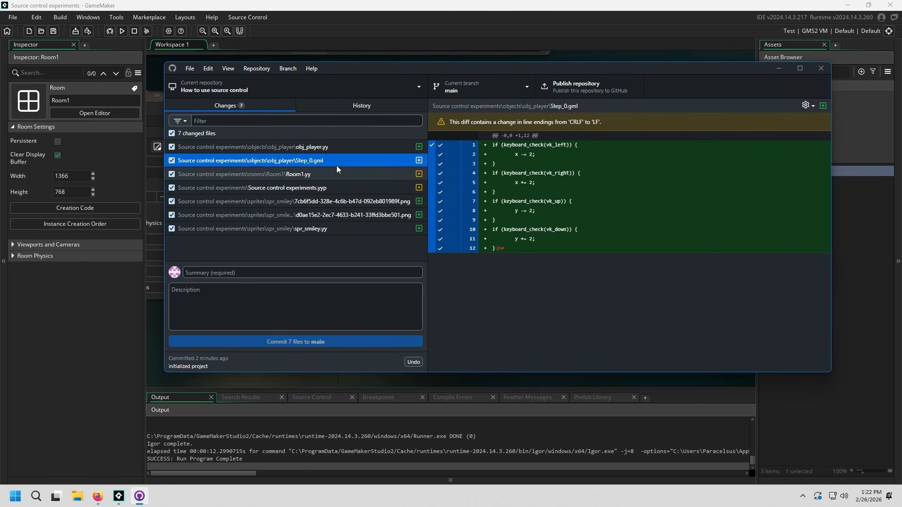
pyautogui.click(342, 148)
pyautogui.click(317, 173)
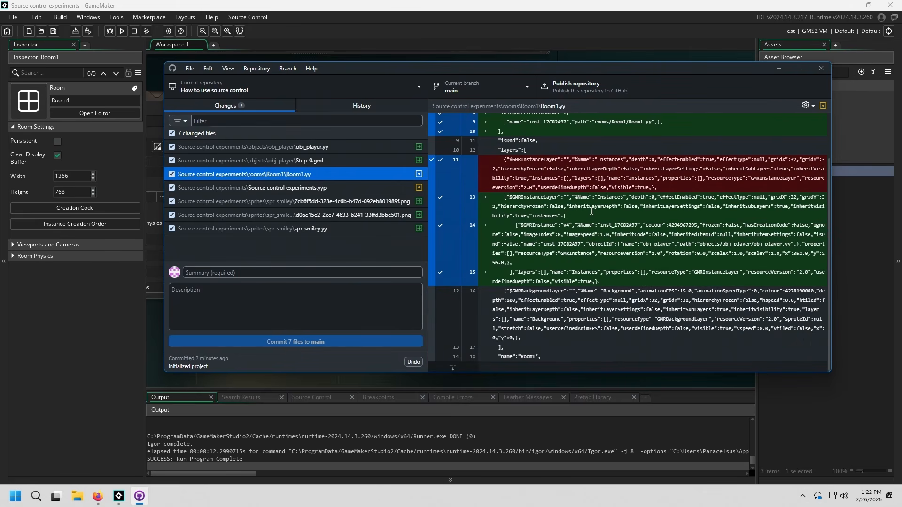
# Step: Commit the seven changed files to main with the summary "added a player"
pyautogui.scroll(2, 592, 211)
pyautogui.click(319, 147)
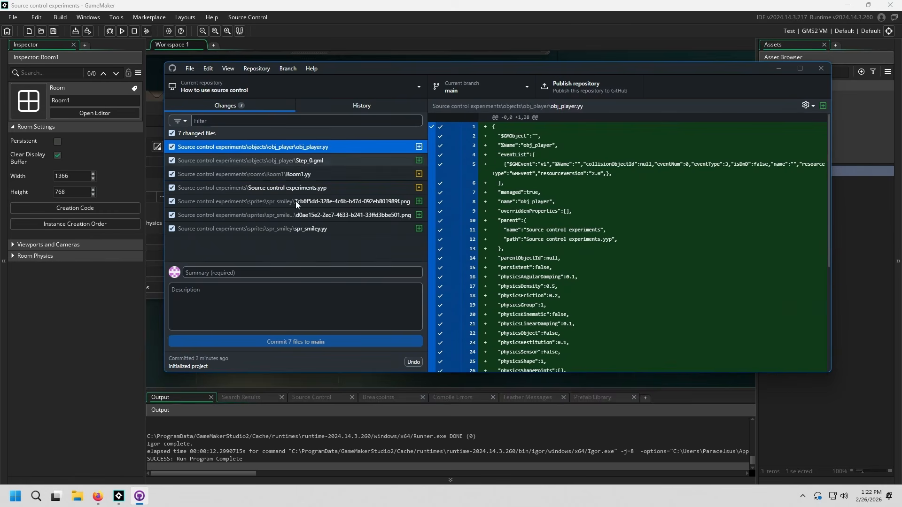
pyautogui.click(286, 275)
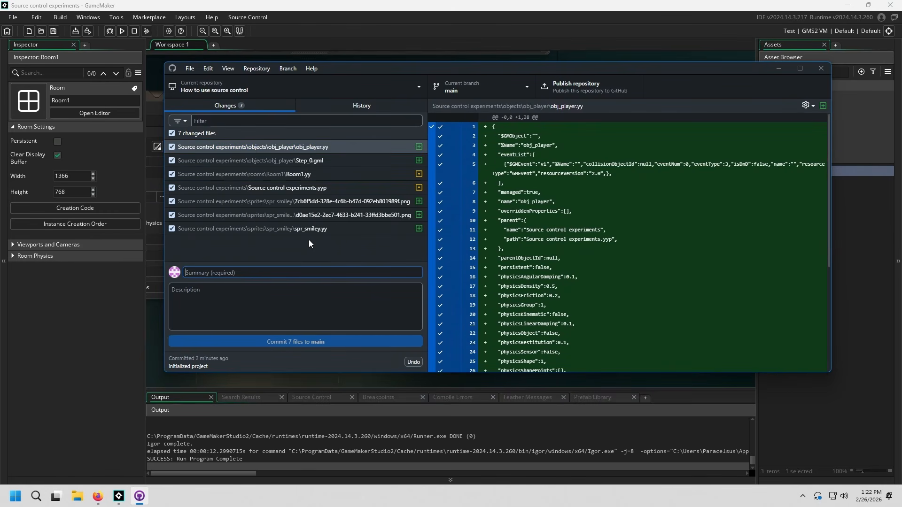
pyautogui.write('added ')
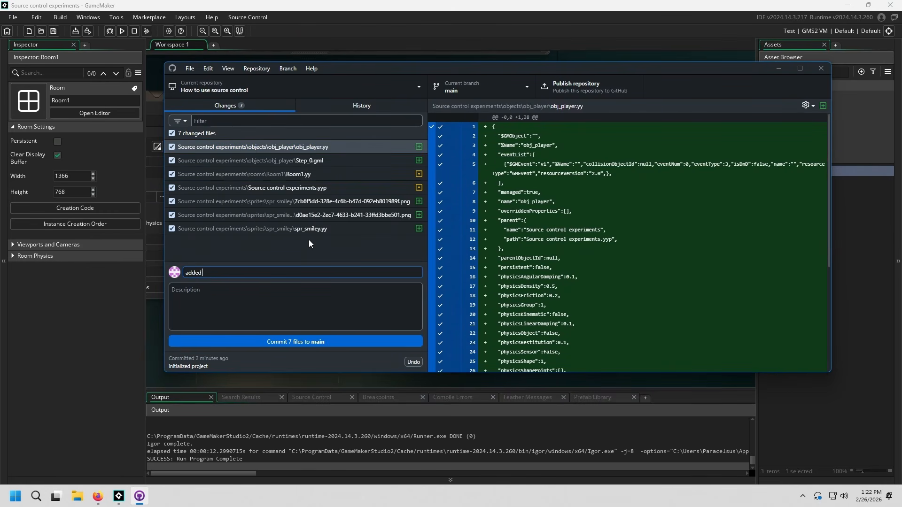
pyautogui.write('a player')
pyautogui.hotkey('ctrl', 'Return')
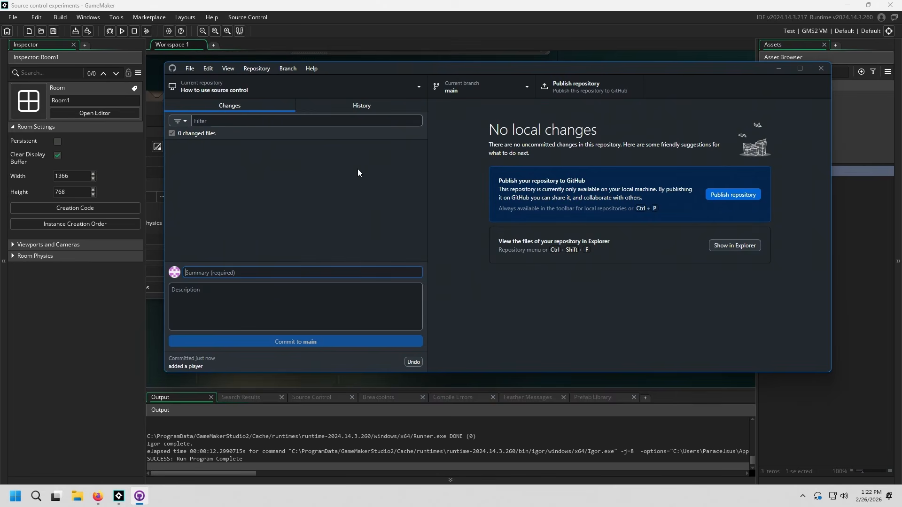
# Step: Open the repository history and compare the files in the "added a player", "initialized project" and "Initial commit" commits
pyautogui.click(402, 105)
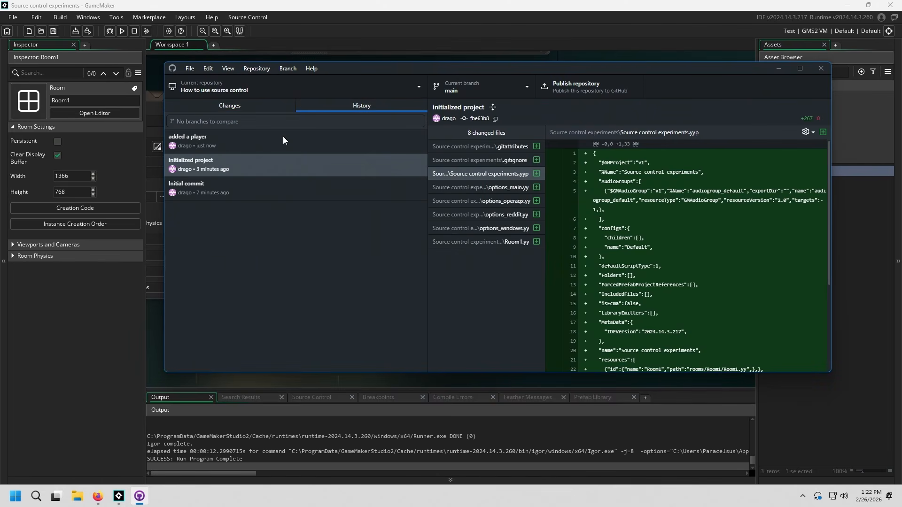
pyautogui.click(361, 188)
pyautogui.click(332, 162)
pyautogui.click(336, 146)
pyautogui.click(344, 190)
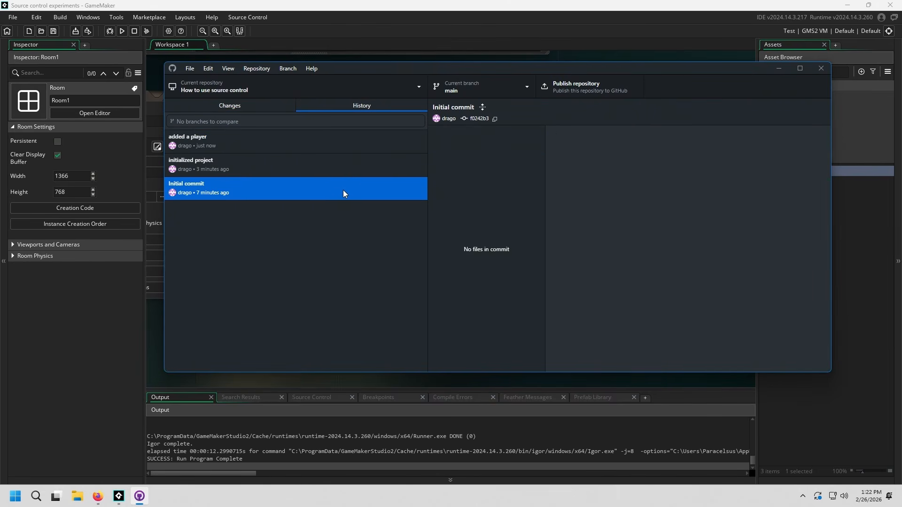
pyautogui.click(368, 146)
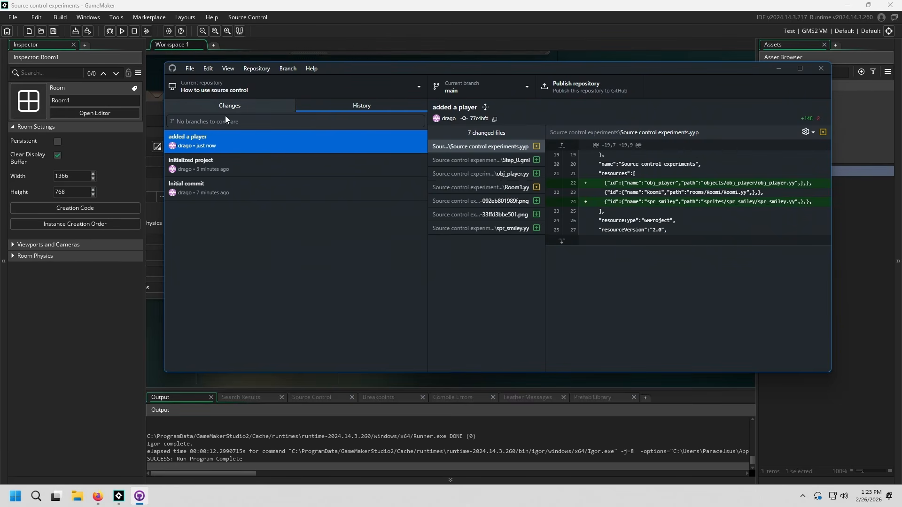
pyautogui.click(212, 171)
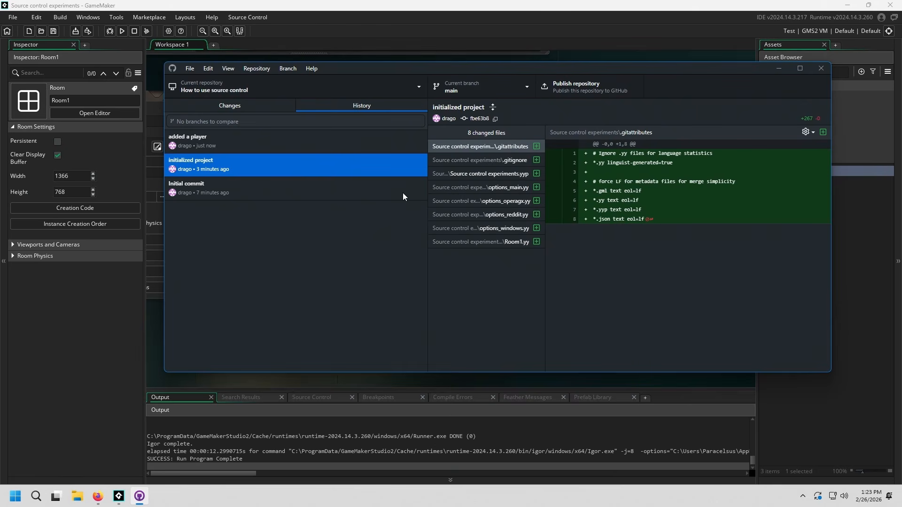
pyautogui.click(321, 143)
pyautogui.click(295, 171)
# Step: Return to the uncommitted changes view and adjust the width of its changed-files list
pyautogui.hotkey('ctrl', '1')
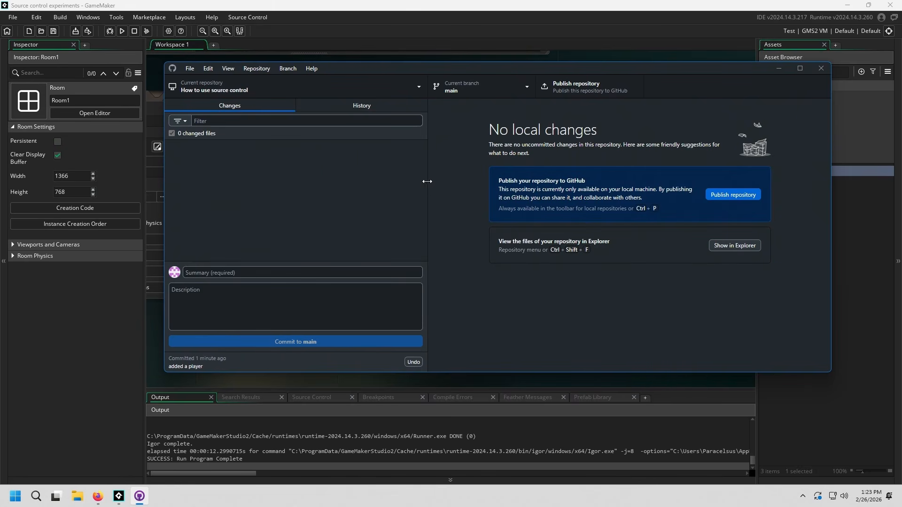
pyautogui.moveTo(428, 180); pyautogui.dragTo(300, 216)
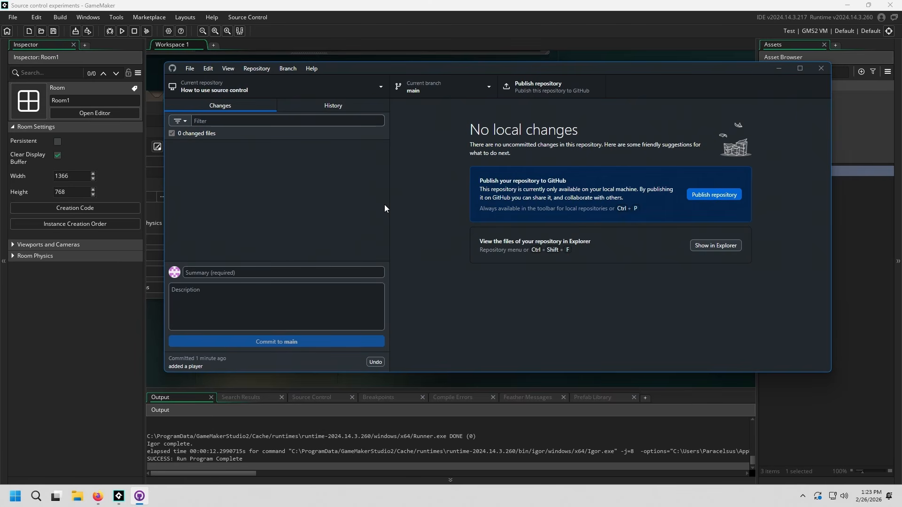
pyautogui.moveTo(389, 197); pyautogui.dragTo(438, 207)
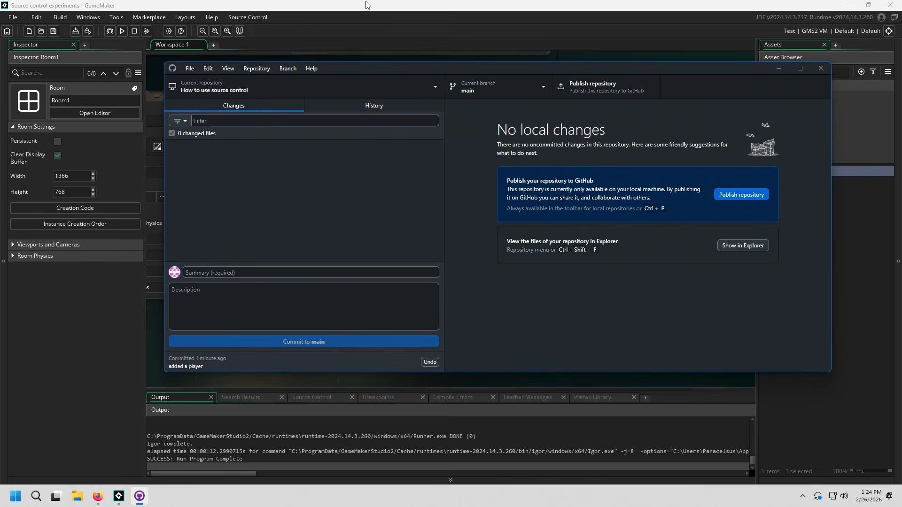
# Step: Switch to GameMaker, deselect the code in obj_player's Step event, and bring the whole script into view
pyautogui.hotkey('alt', 'Tab')
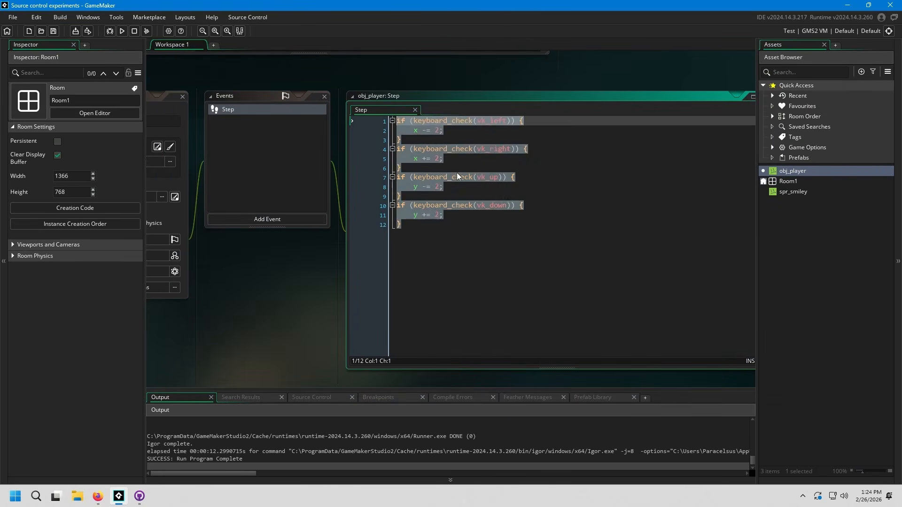
pyautogui.moveTo(543, 274); pyautogui.dragTo(440, 264, button='middle')
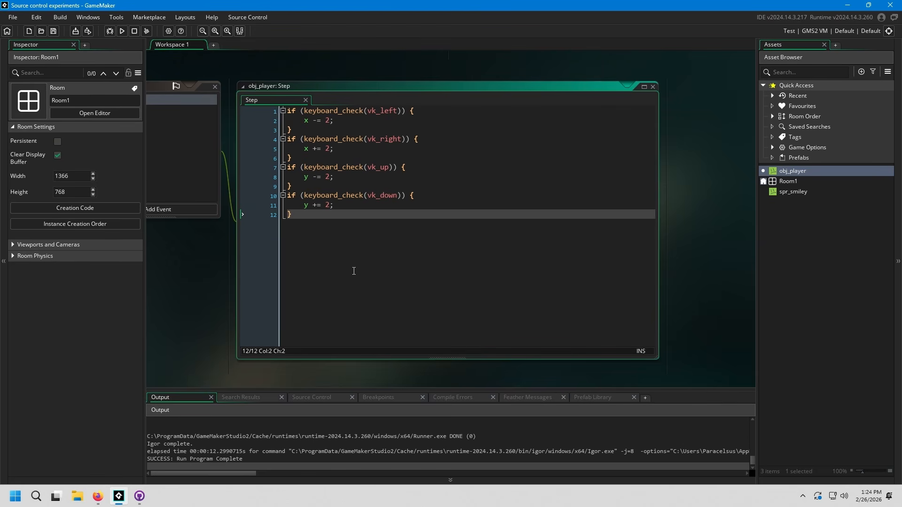
pyautogui.moveTo(418, 260)
pyautogui.mouseDown(button='middle')
pyautogui.moveTo(361, 244)
pyautogui.moveTo(421, 246)
pyautogui.mouseUp(button='middle')
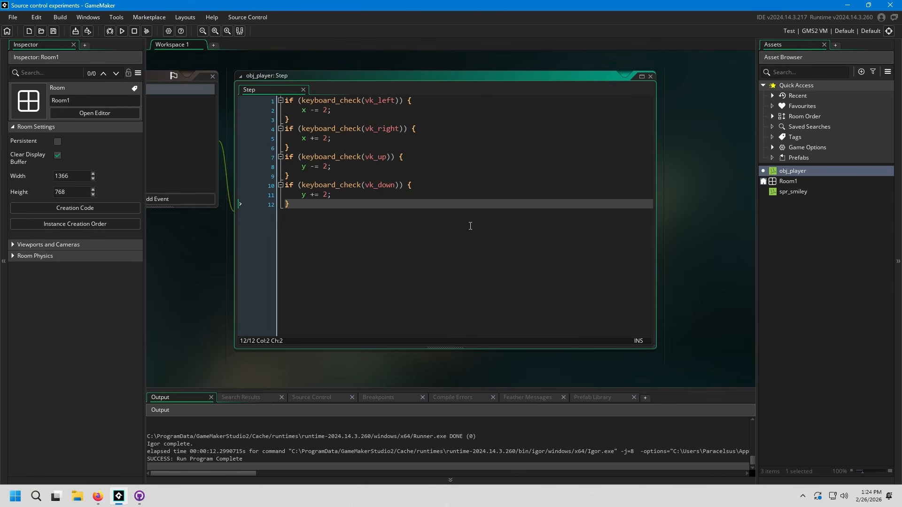
# Step: Switch to GitHub Desktop, view the "added a player" commit in the history, and widen its changed-files list to show longer paths
pyautogui.click(139, 497)
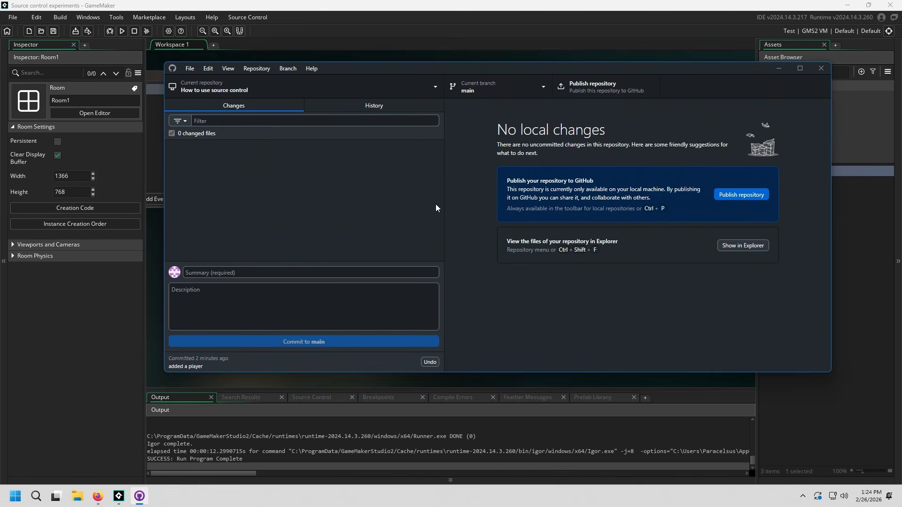
pyautogui.click(374, 105)
pyautogui.click(354, 142)
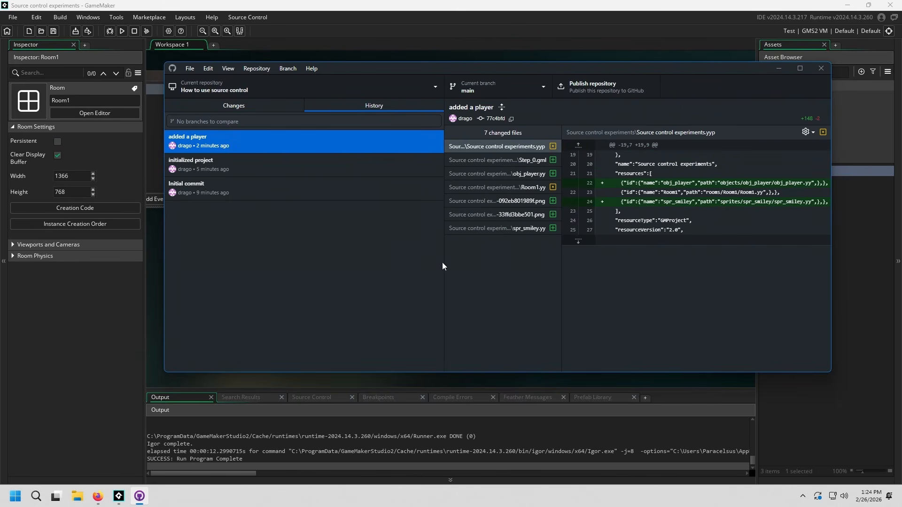
pyautogui.moveTo(442, 266); pyautogui.dragTo(358, 263)
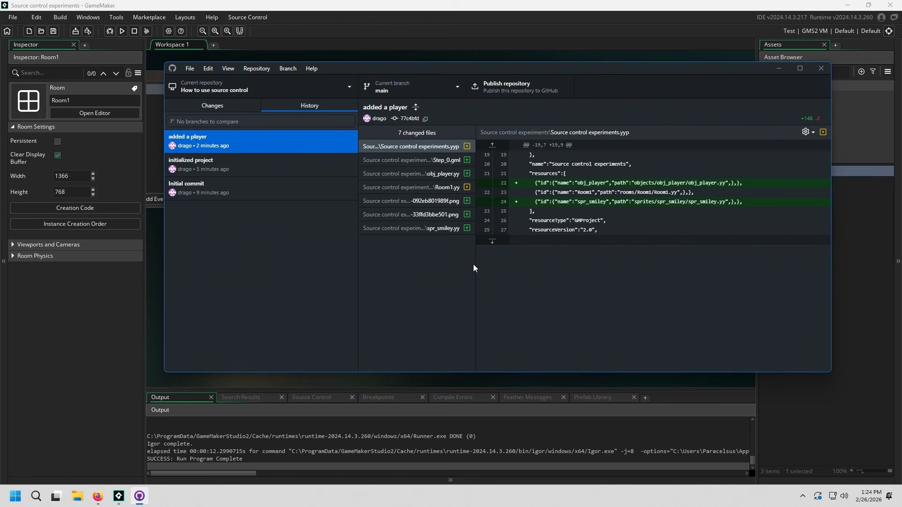
pyautogui.moveTo(475, 263); pyautogui.dragTo(595, 263)
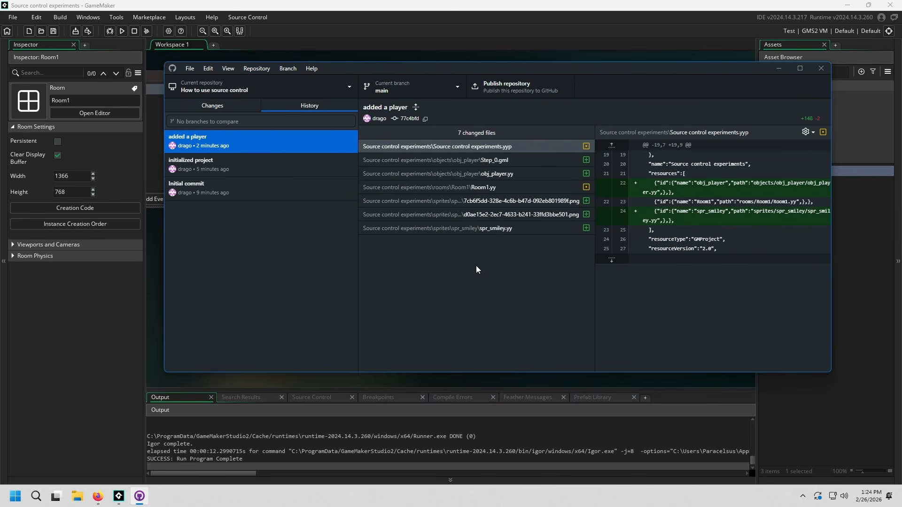
pyautogui.click(257, 162)
pyautogui.click(355, 139)
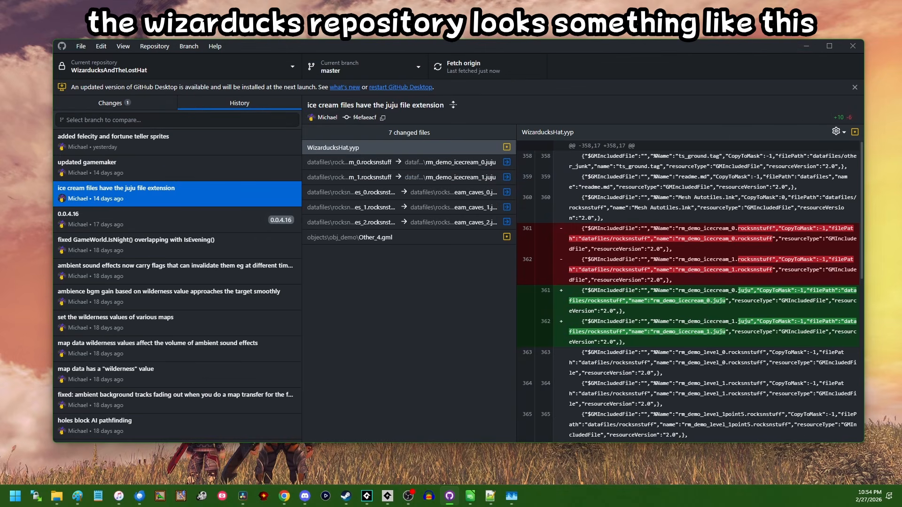
# Step: Browse the WizarducksAndTheLostHat commit history from "ice cream files have the juju file extension" back through older commits, examining each commit's changes
pyautogui.press('Down')
pyautogui.press('Down')
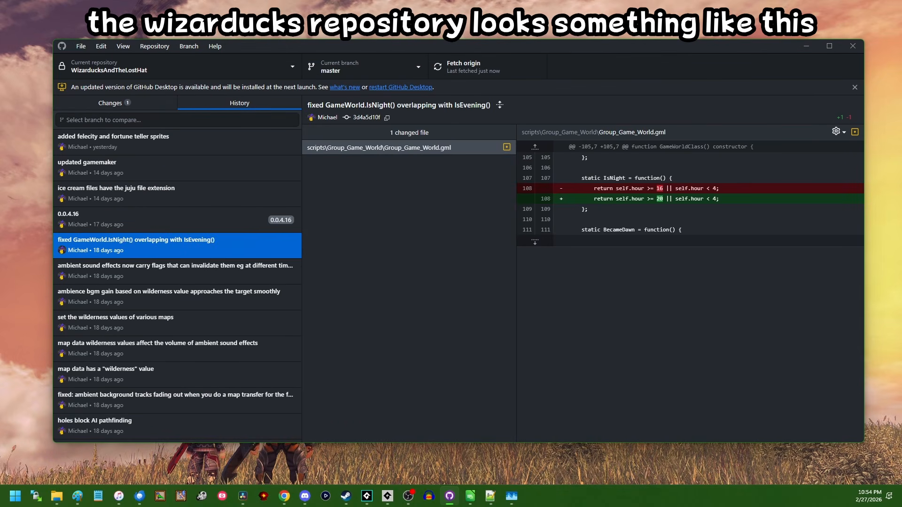
pyautogui.press('Down')
pyautogui.press('Down')
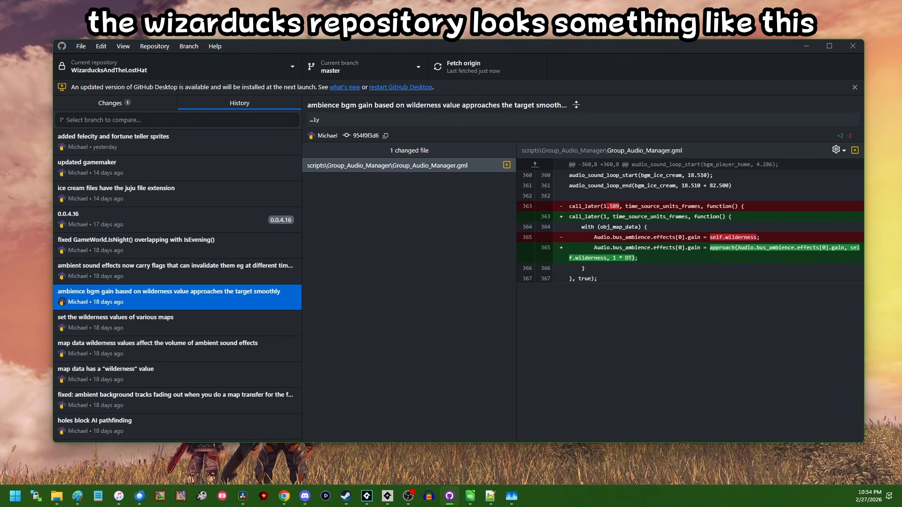
pyautogui.press('Down')
pyautogui.press('Down')
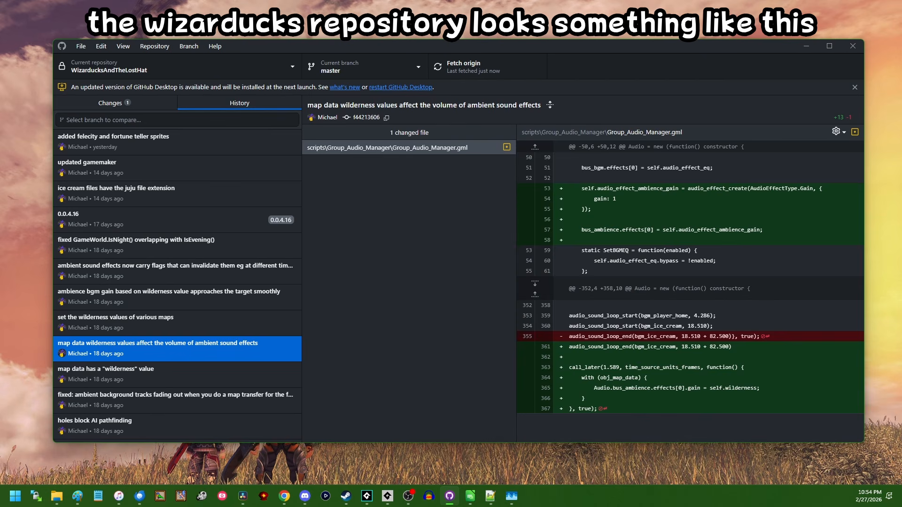
pyautogui.press('Down')
pyautogui.press('Down')
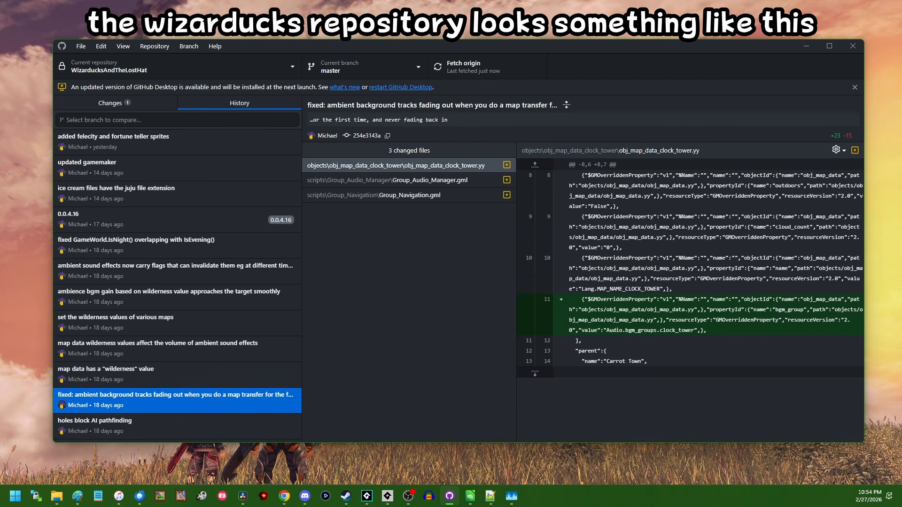
pyautogui.press('Down')
pyautogui.press('Down')
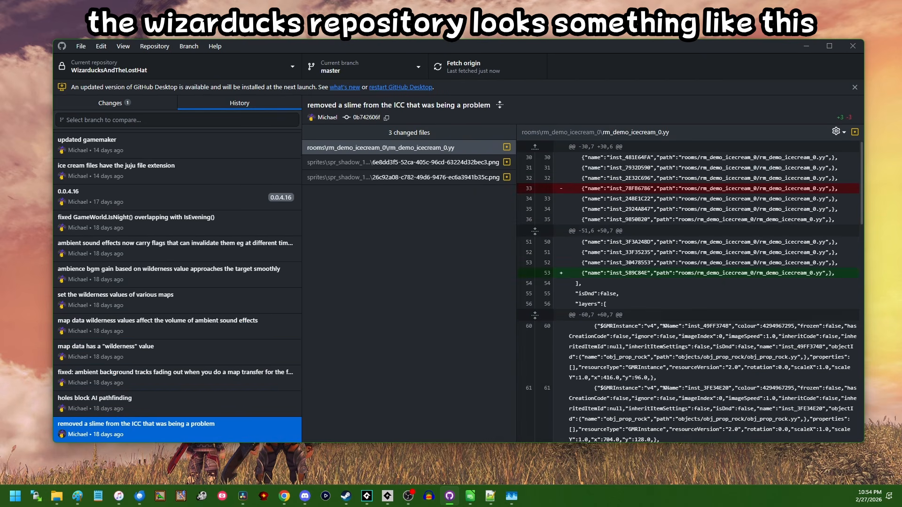
pyautogui.press('Down')
pyautogui.press('Down')
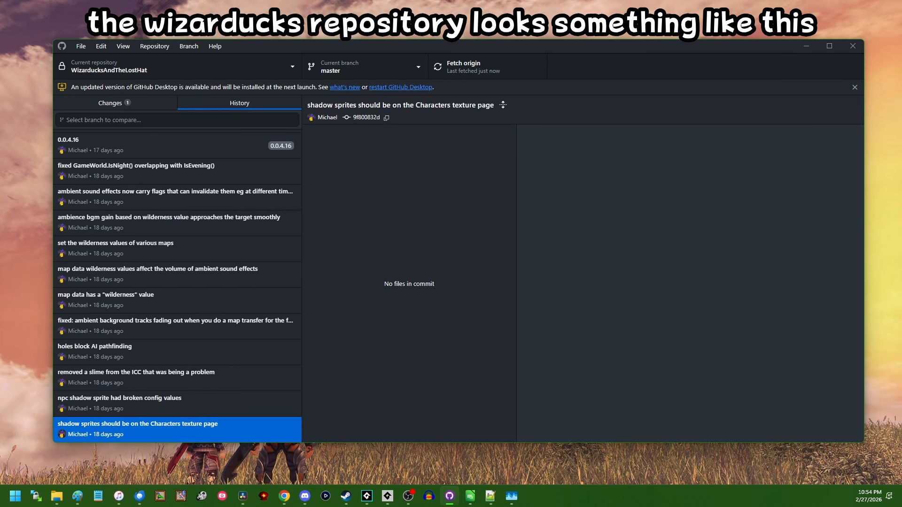
# Step: Invert the movement in obj_player's Step code, using += 2 for left and up and -= 2 for right and down, and save the project
pyautogui.press('Down')
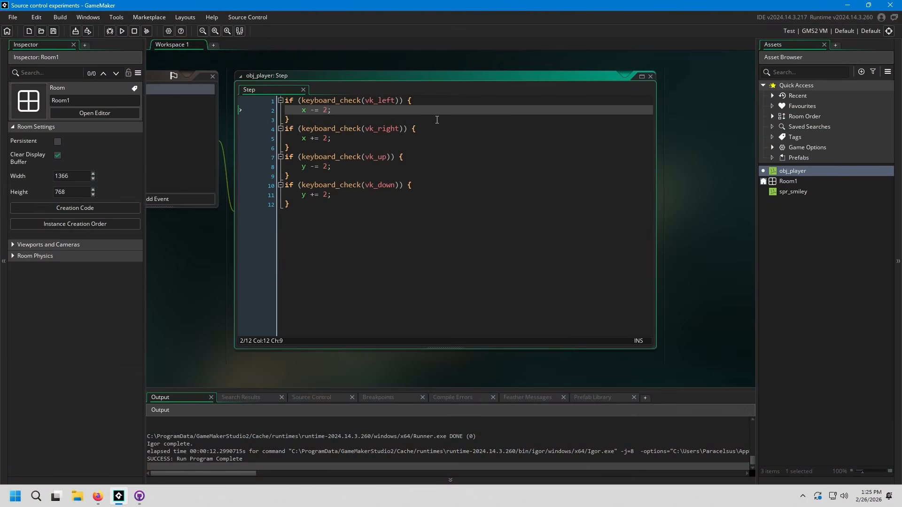
pyautogui.click(466, 281)
pyautogui.click(385, 111)
pyautogui.press('Left')
pyautogui.press('Left')
pyautogui.press('Left')
pyautogui.press('BackSpace')
pyautogui.write('+')
pyautogui.press('Down')
pyautogui.press('Down')
pyautogui.press('Down')
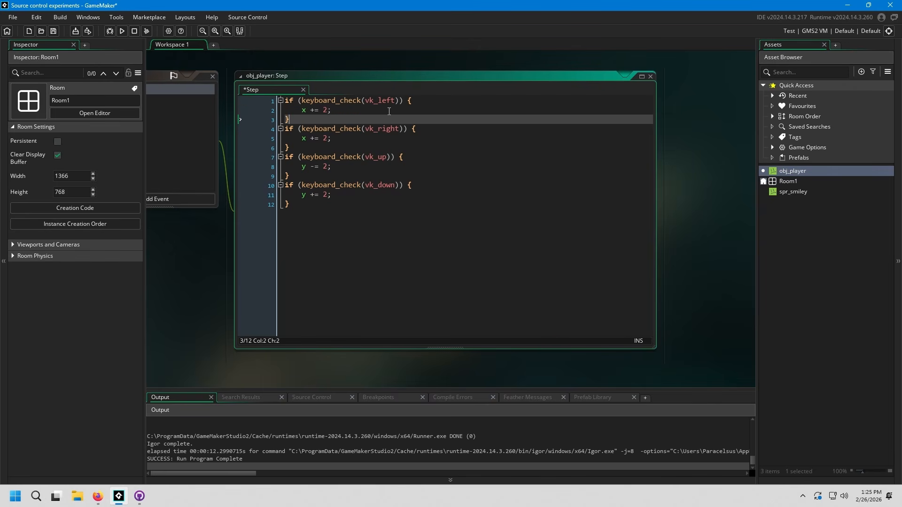
pyautogui.press('Down')
pyautogui.press('Down')
pyautogui.press('Down')
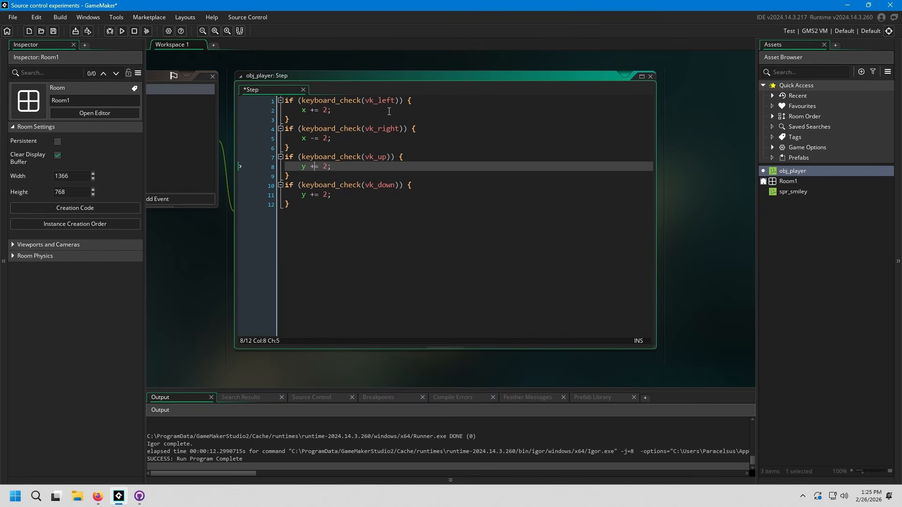
pyautogui.press('Down')
pyautogui.press('Down')
pyautogui.press('Down')
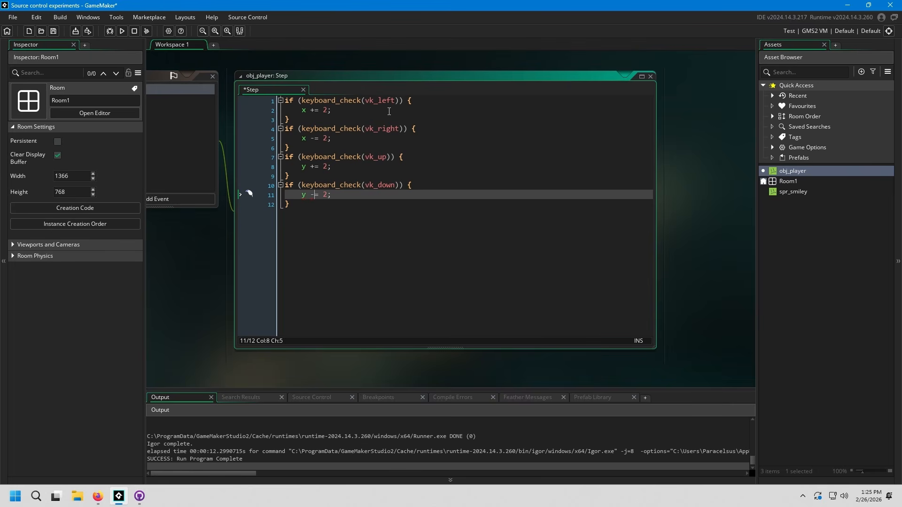
pyautogui.hotkey('ctrl', 's')
# Step: Switch to GitHub Desktop and commit the Step_0.gml change to main with the summary "made the player controls fun"
pyautogui.click(139, 496)
pyautogui.write('mad')
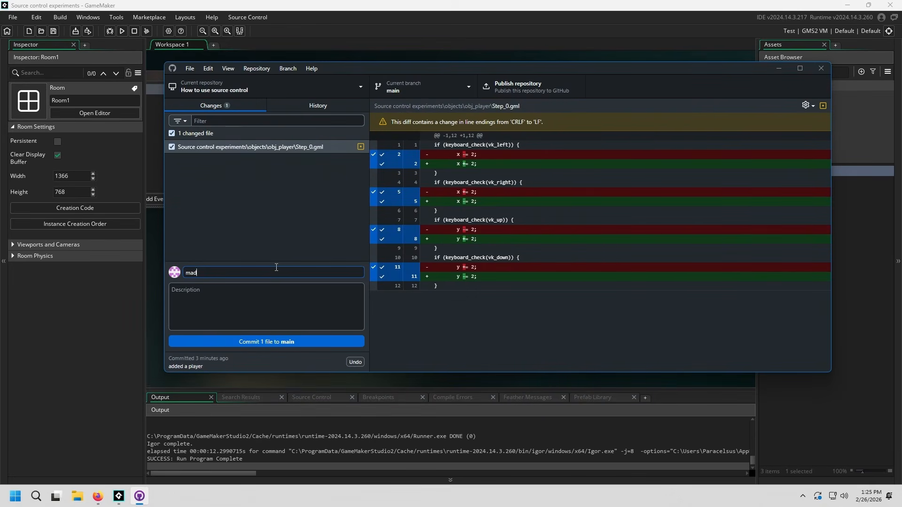
pyautogui.write('e the player controls fun')
pyautogui.hotkey('ctrl', 'Return')
# Step: Switch to GameMaker, run the game, test the inverted left and right controls, and close the game window
pyautogui.click(394, 4)
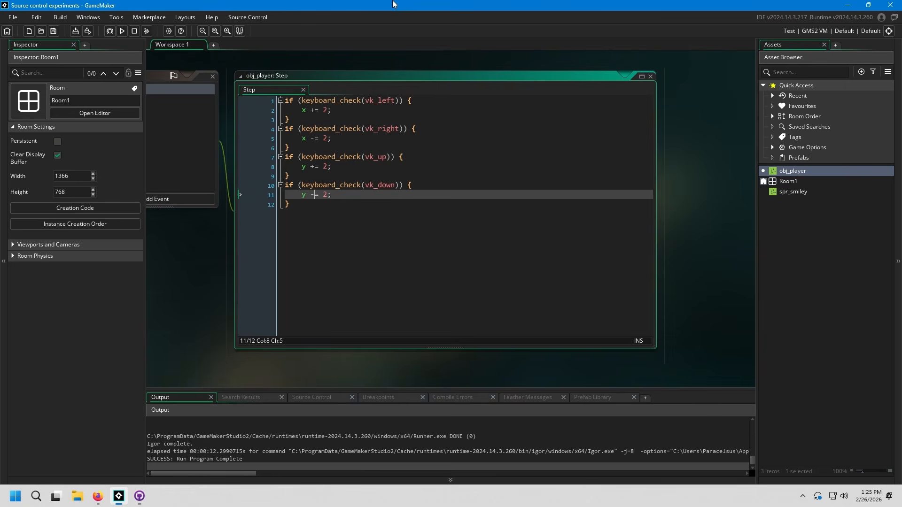
pyautogui.press('F5')
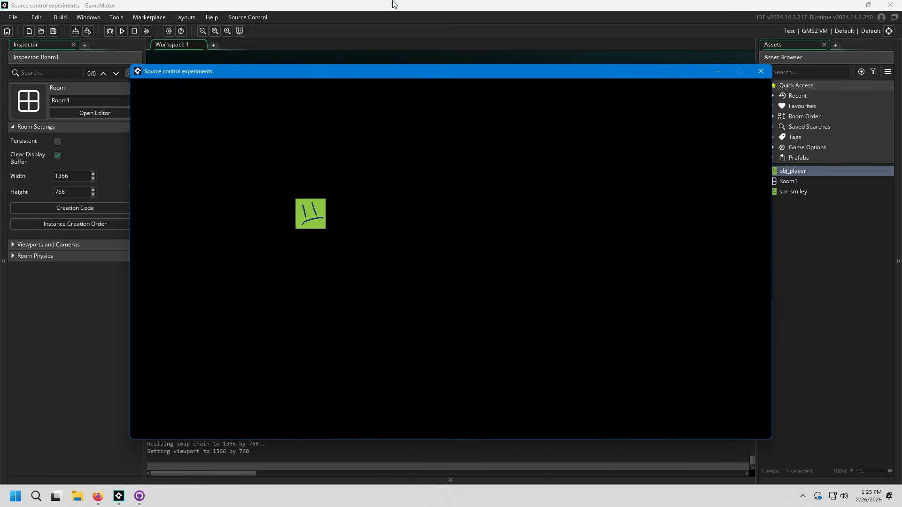
pyautogui.press('Left')
pyautogui.press('Right')
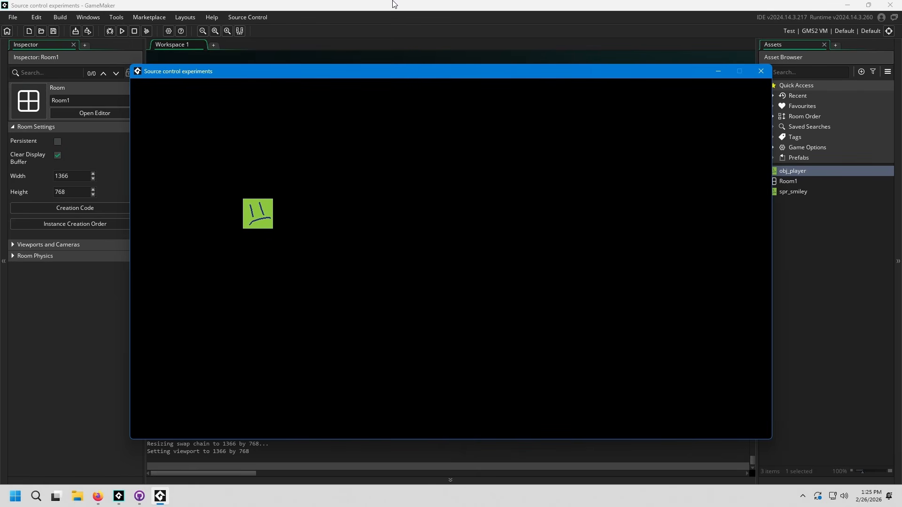
pyautogui.press('Right')
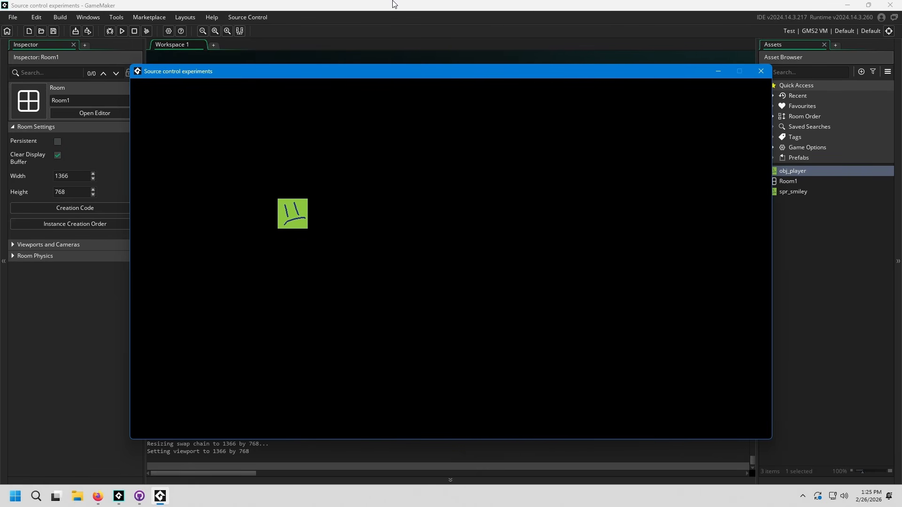
pyautogui.click(759, 76)
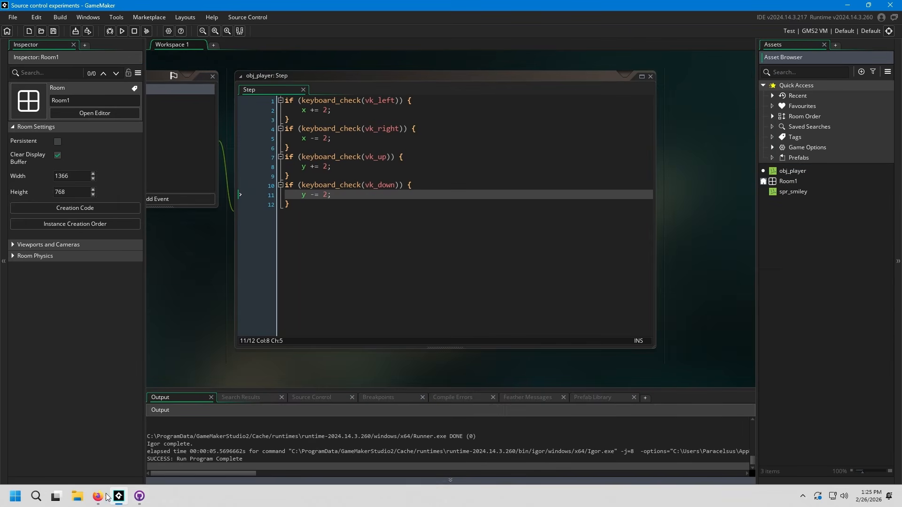
# Step: Switch to GitHub Desktop and review the history's commits, examining the Step_0.gml changes in "made the player controls fun" in a widened diff
pyautogui.click(139, 496)
pyautogui.click(318, 106)
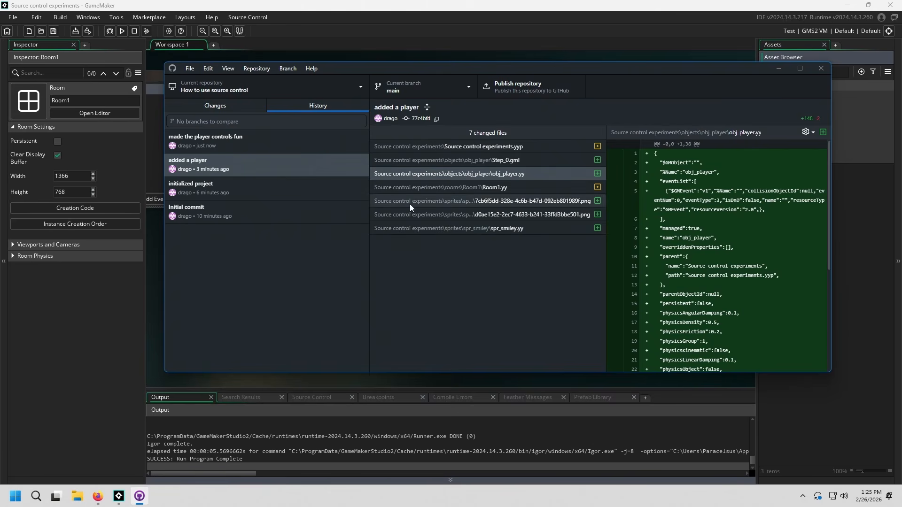
pyautogui.click(344, 147)
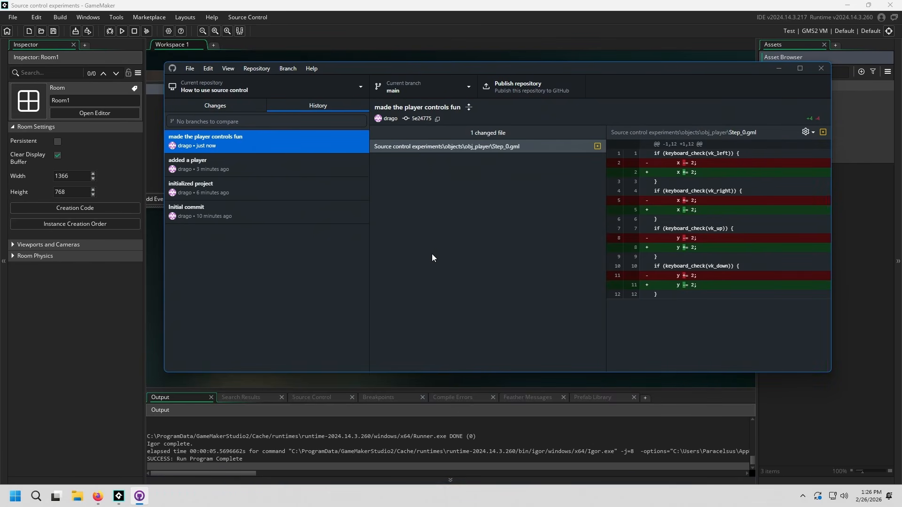
pyautogui.click(255, 165)
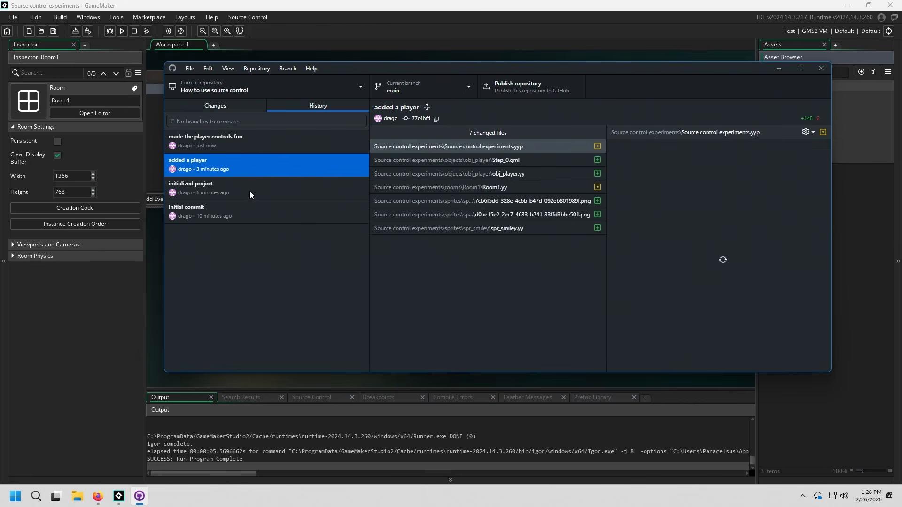
pyautogui.click(249, 191)
pyautogui.click(295, 139)
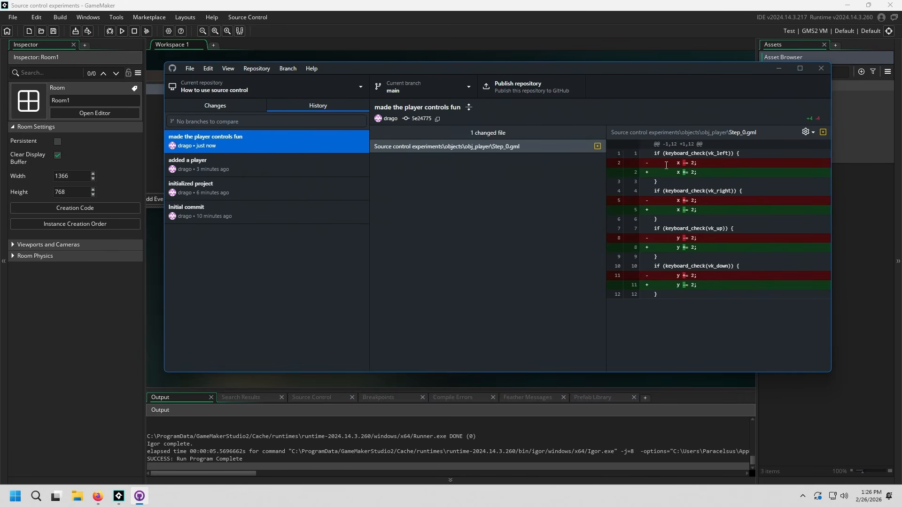
pyautogui.moveTo(711, 293)
pyautogui.mouseDown()
pyautogui.moveTo(611, 93)
pyautogui.moveTo(711, 338)
pyautogui.moveTo(713, 287)
pyautogui.mouseUp()
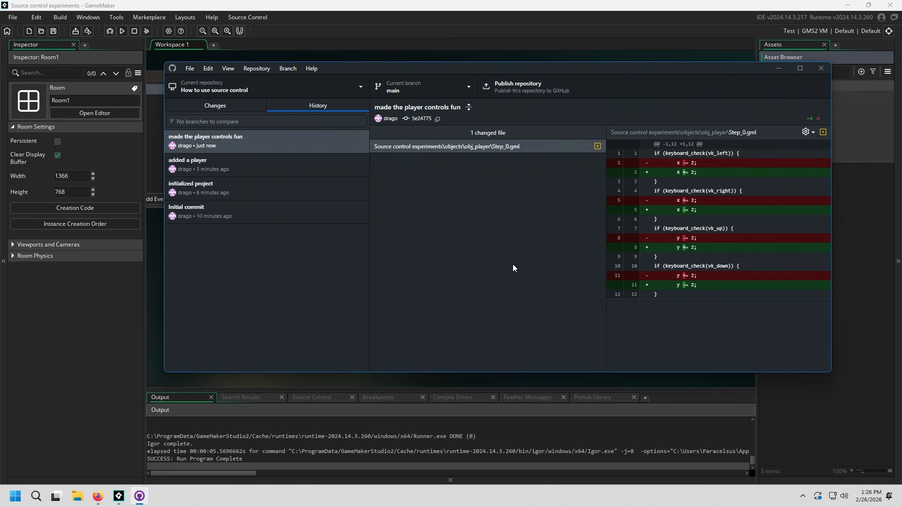
pyautogui.moveTo(606, 309); pyautogui.dragTo(560, 313)
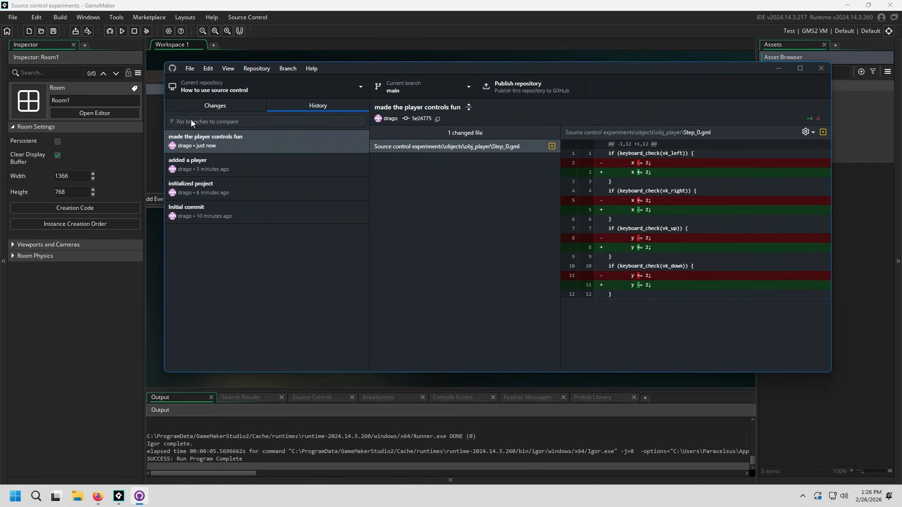
# Step: Revert the changes in the "made the player controls fun" commit
pyautogui.click(211, 146)
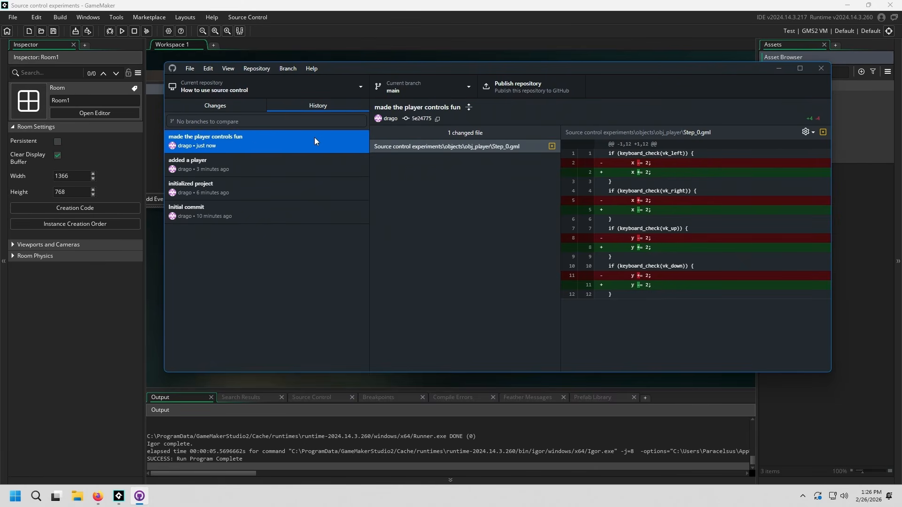
pyautogui.hotkey('alt', 'Tab')
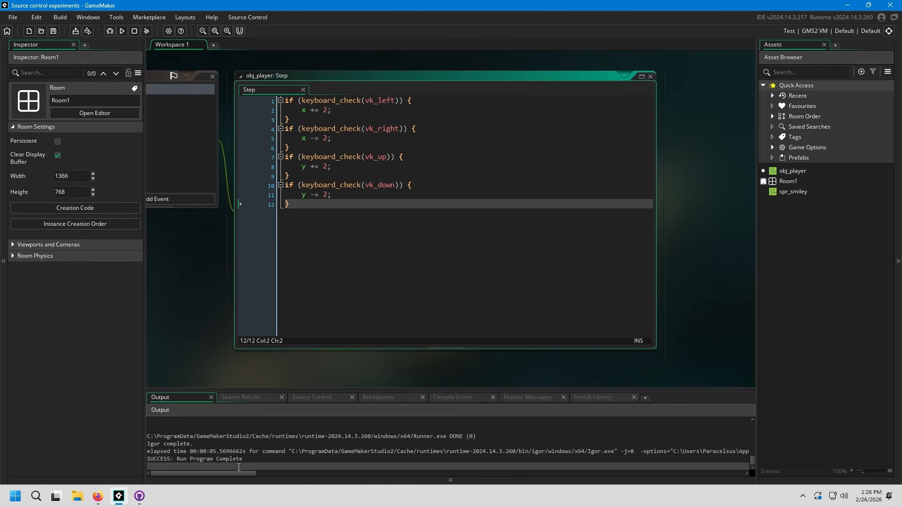
pyautogui.hotkey('alt', 'Tab')
pyautogui.rightClick(240, 143)
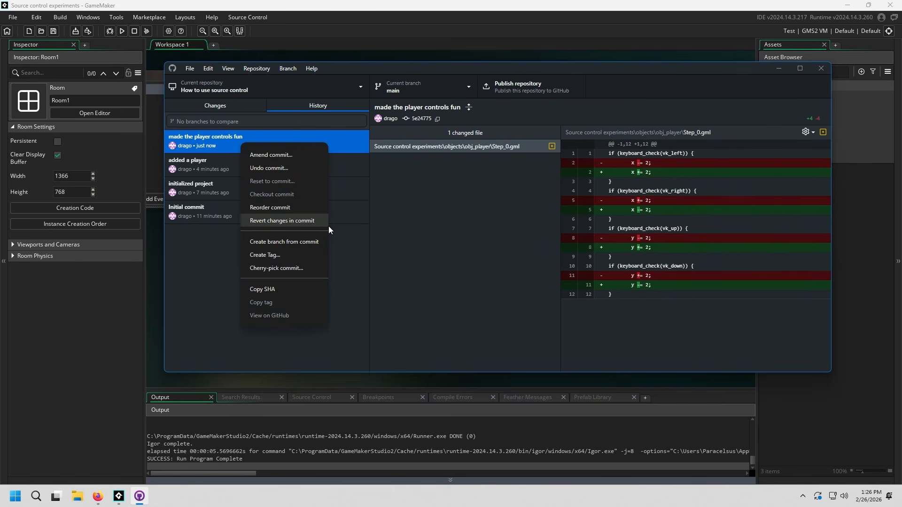
pyautogui.click(303, 220)
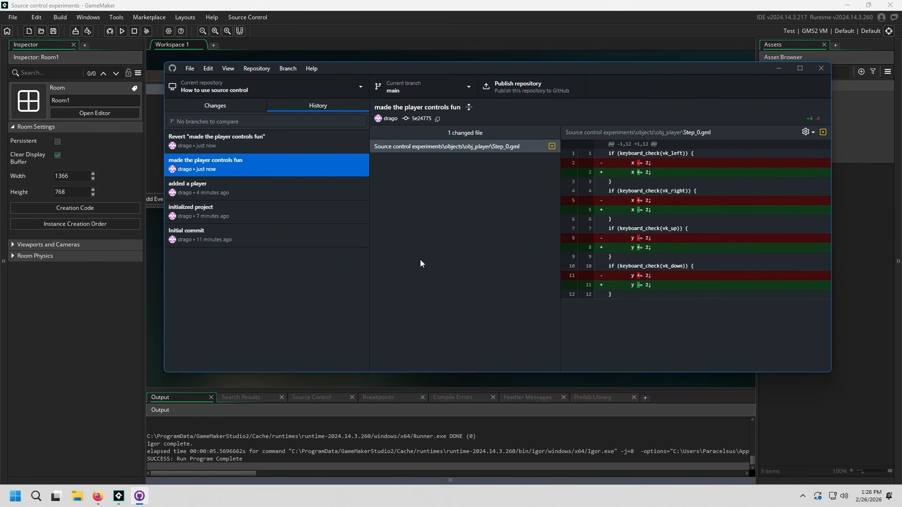
# Step: Compare the Step_0.gml line changes in the revert commit with those in the original "made the player controls fun" commit
pyautogui.click(282, 141)
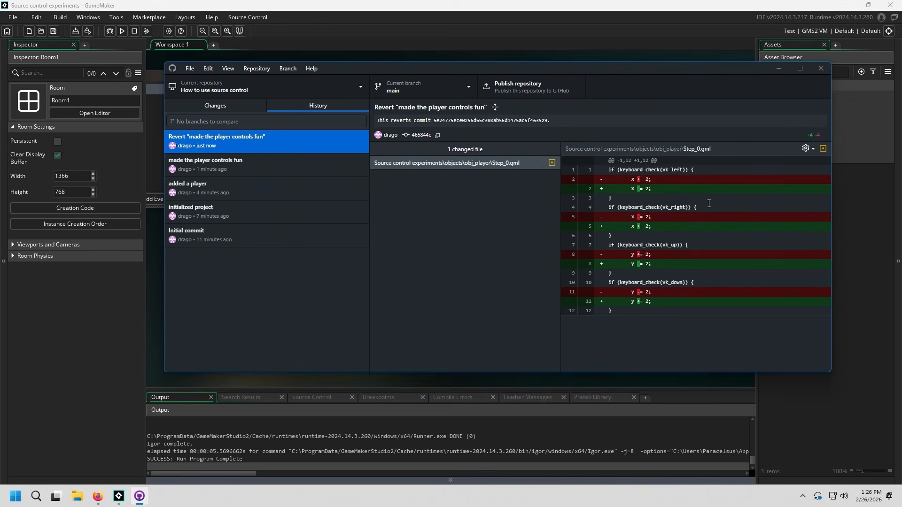
pyautogui.click(302, 157)
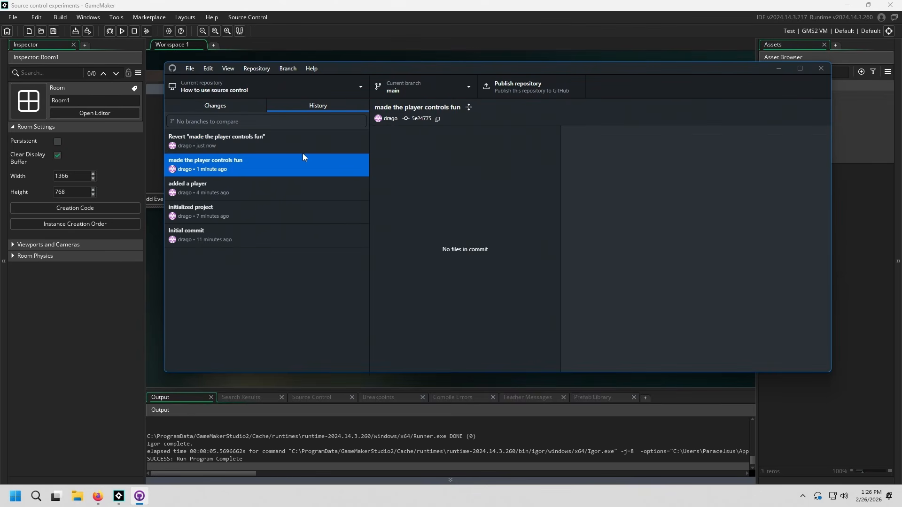
pyautogui.click(319, 145)
pyautogui.click(329, 162)
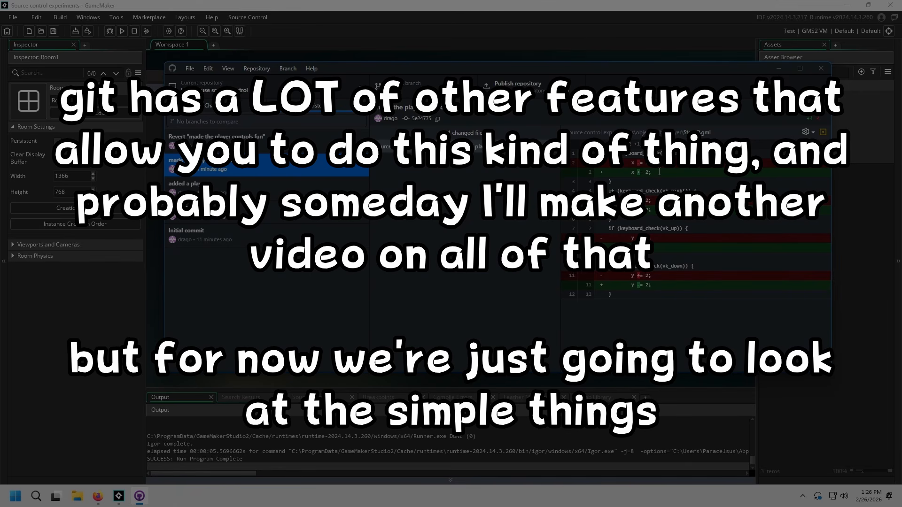
pyautogui.click(656, 172)
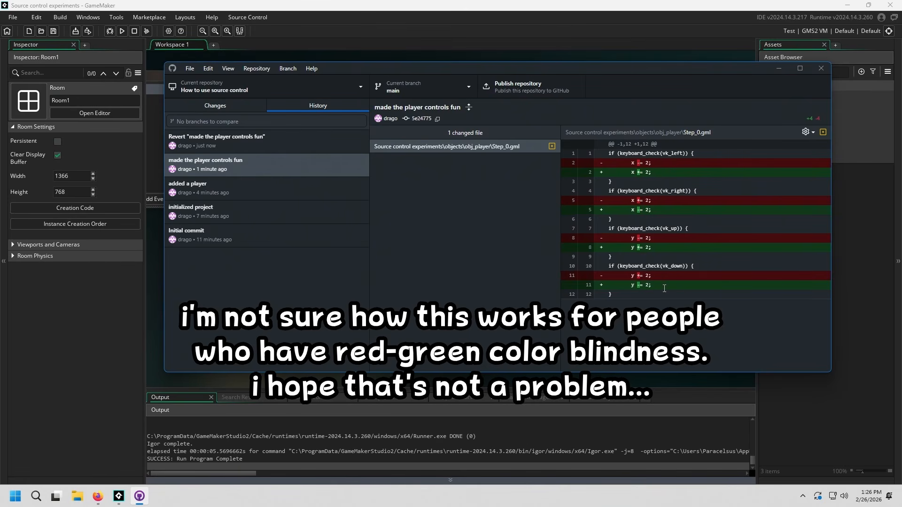
pyautogui.moveTo(665, 286); pyautogui.dragTo(613, 280)
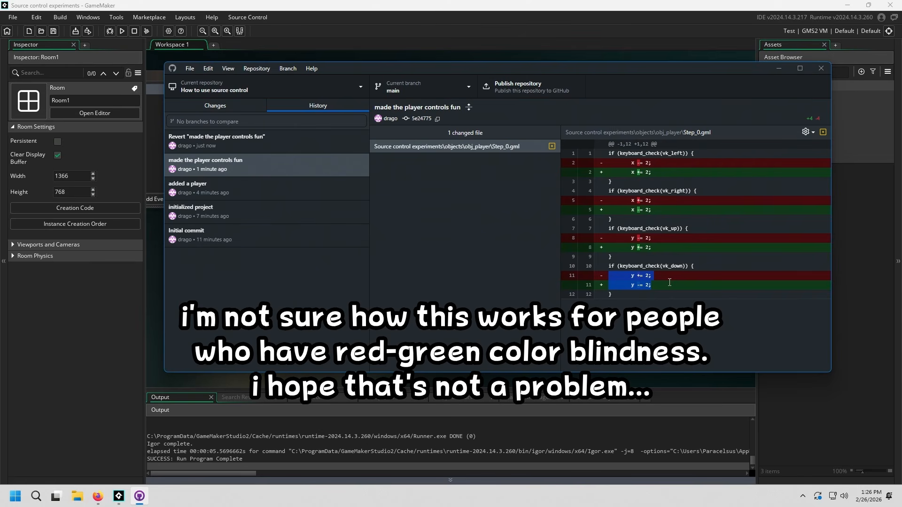
pyautogui.click(638, 286)
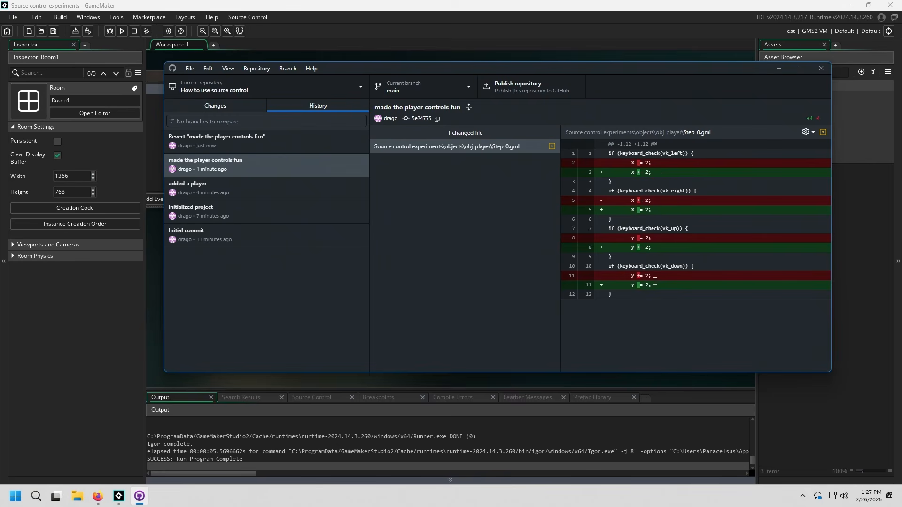
pyautogui.tripleClick(659, 164)
pyautogui.click(676, 163)
pyautogui.click(302, 147)
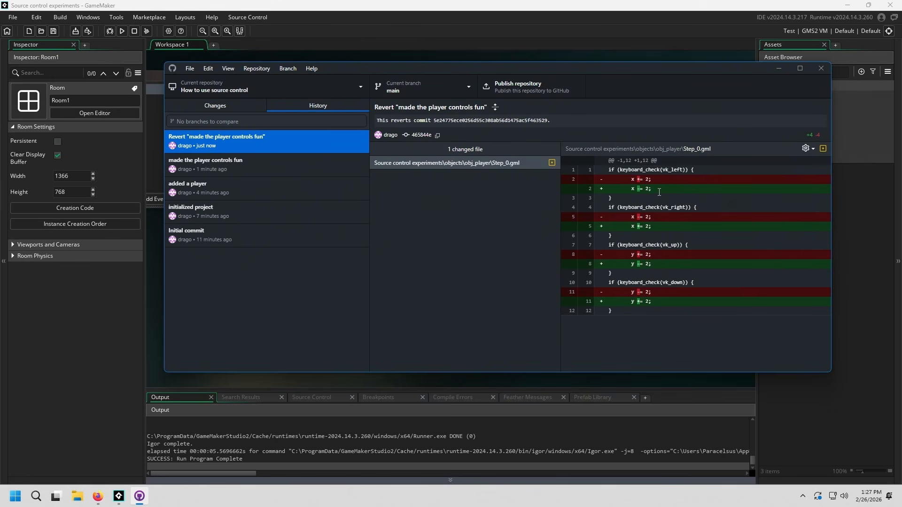
# Step: Switch to GameMaker and reload the modified obj_player resource from disk, then check GitHub Desktop for uncommitted changes and return to GameMaker
pyautogui.click(314, 2)
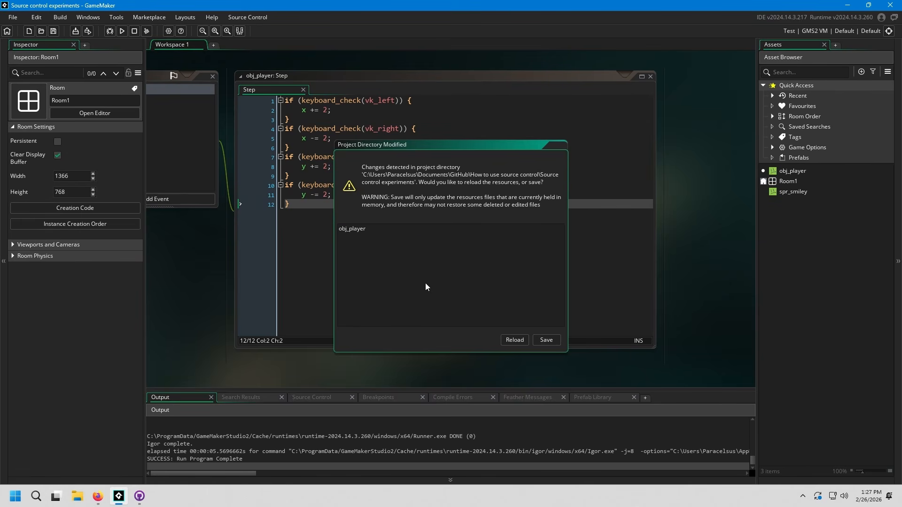
pyautogui.click(514, 343)
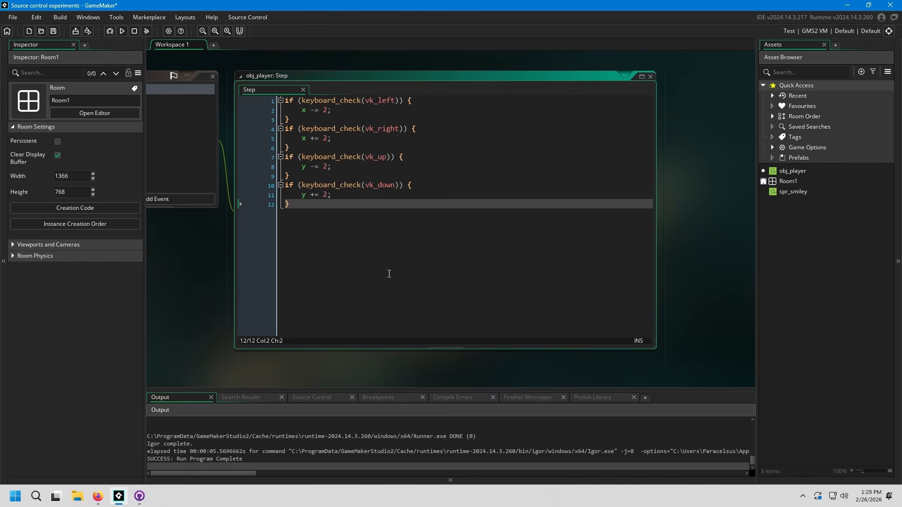
pyautogui.click(140, 496)
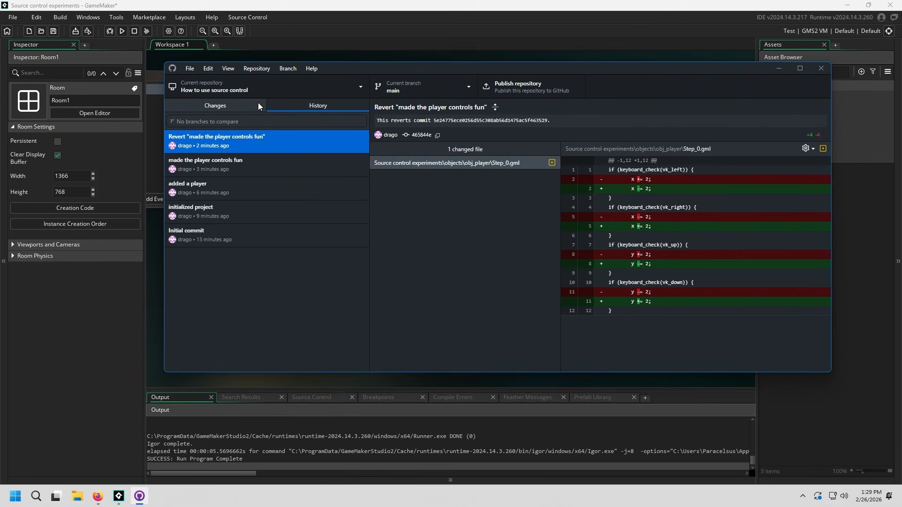
pyautogui.click(376, 3)
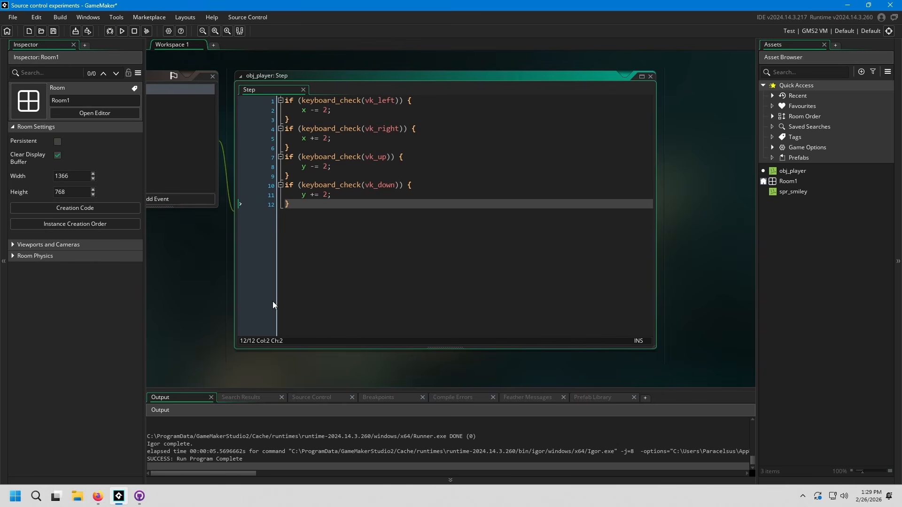
# Step: Run the game, test the player's movement in all four directions, and close the game window
pyautogui.click(121, 31)
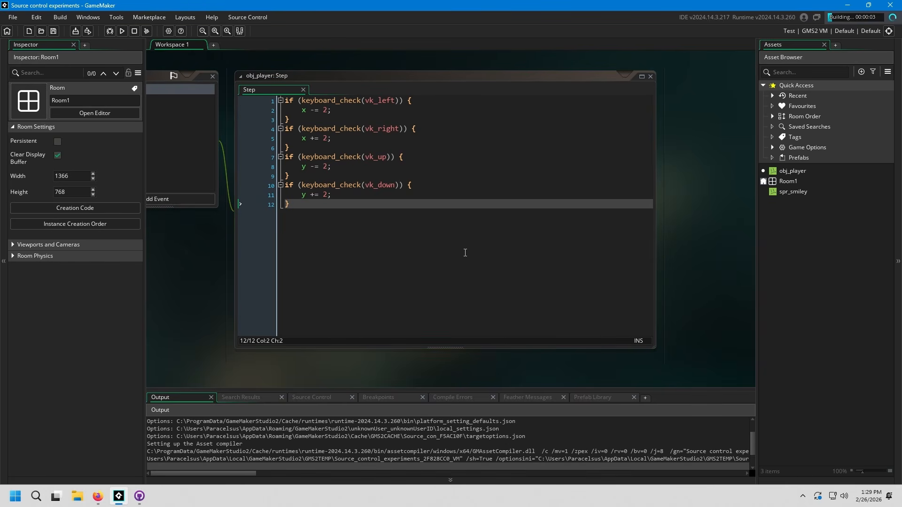
pyautogui.press('Left')
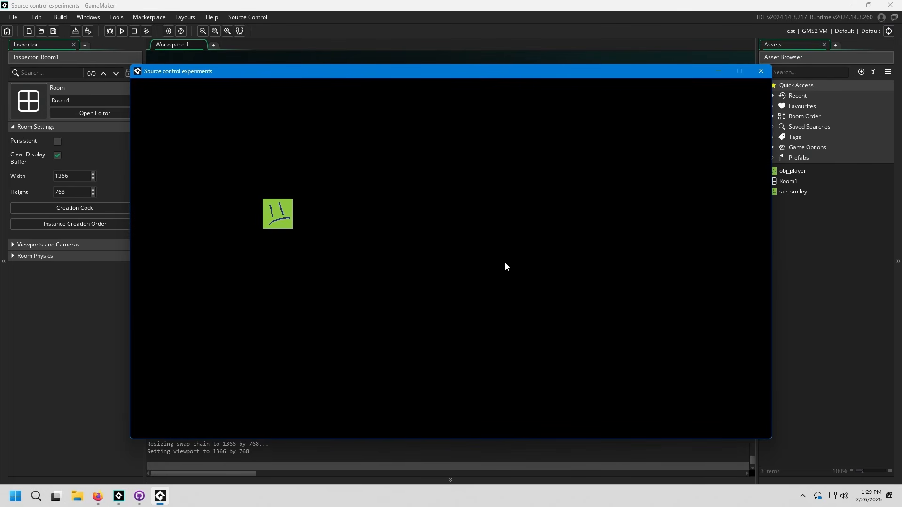
pyautogui.press('Right')
pyautogui.press('Up')
pyautogui.press('Down')
pyautogui.press('Down')
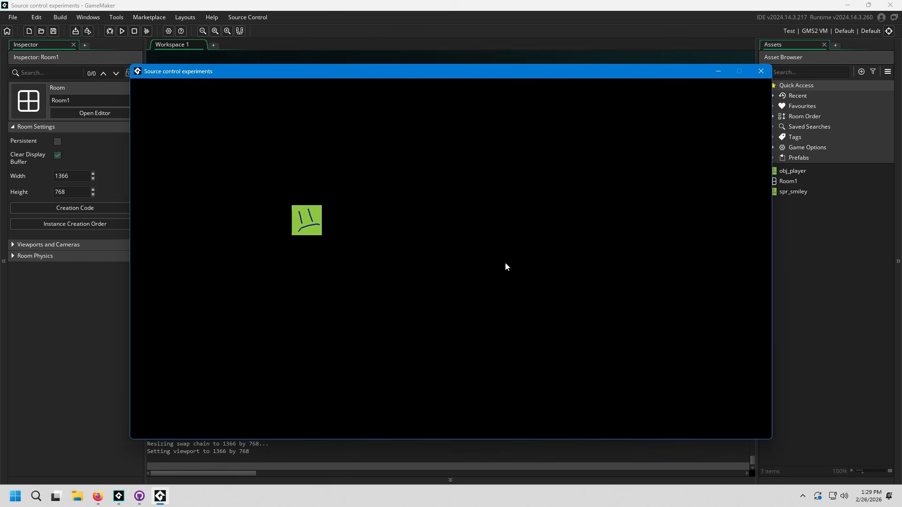
pyautogui.click(761, 71)
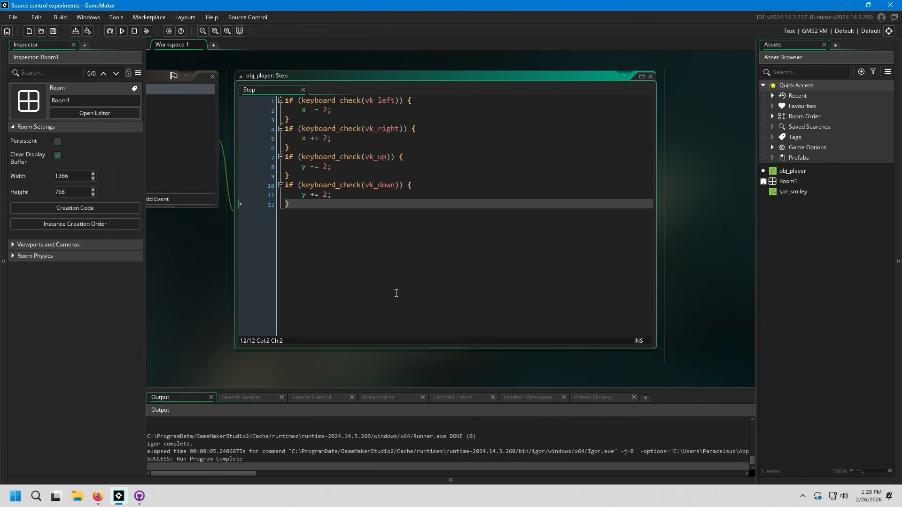
# Step: Switch to GitHub Desktop and examine the commit history, the available branch operations and the uncommitted changes
pyautogui.click(139, 496)
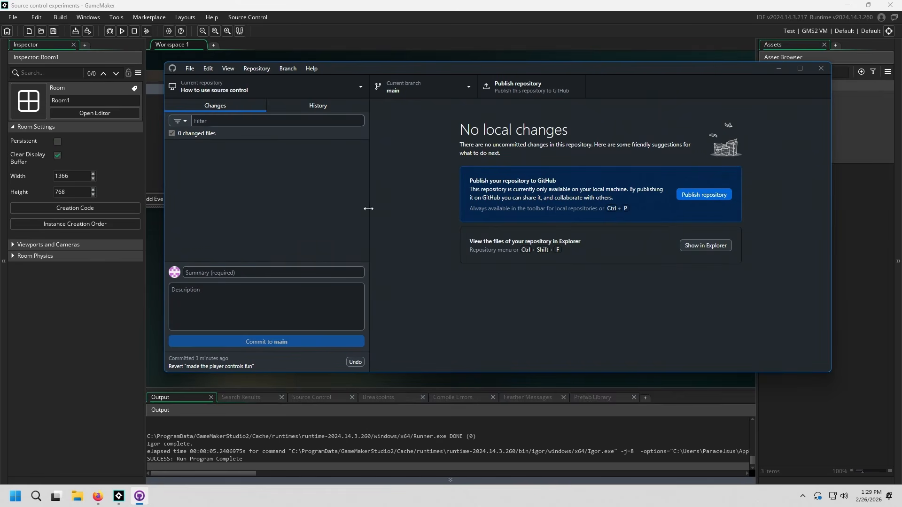
pyautogui.click(330, 104)
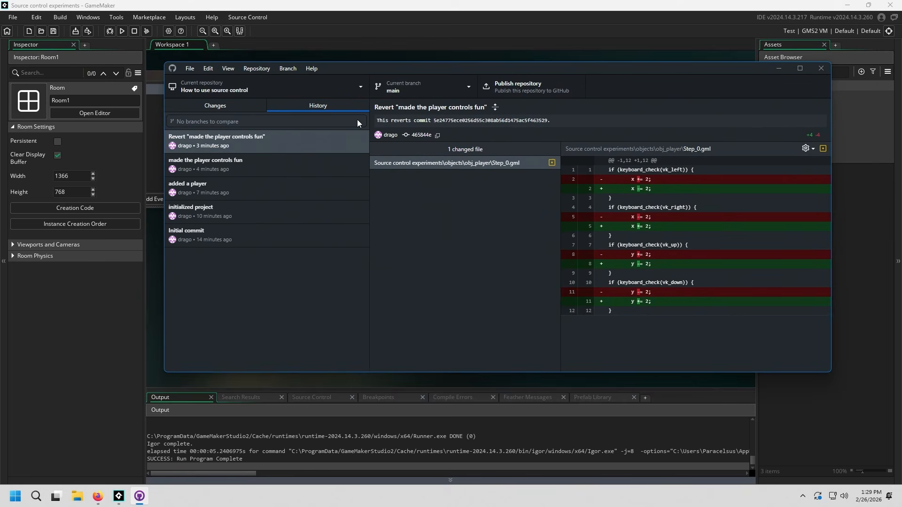
pyautogui.click(287, 68)
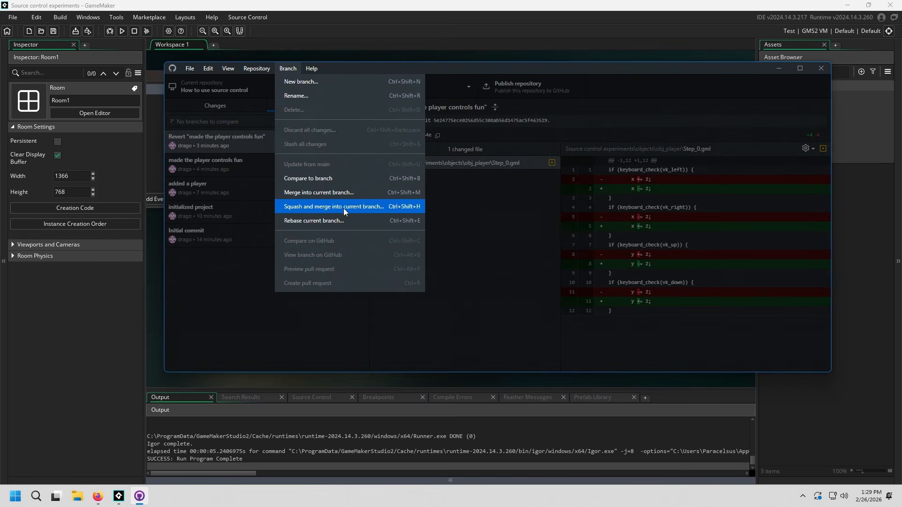
pyautogui.click(517, 319)
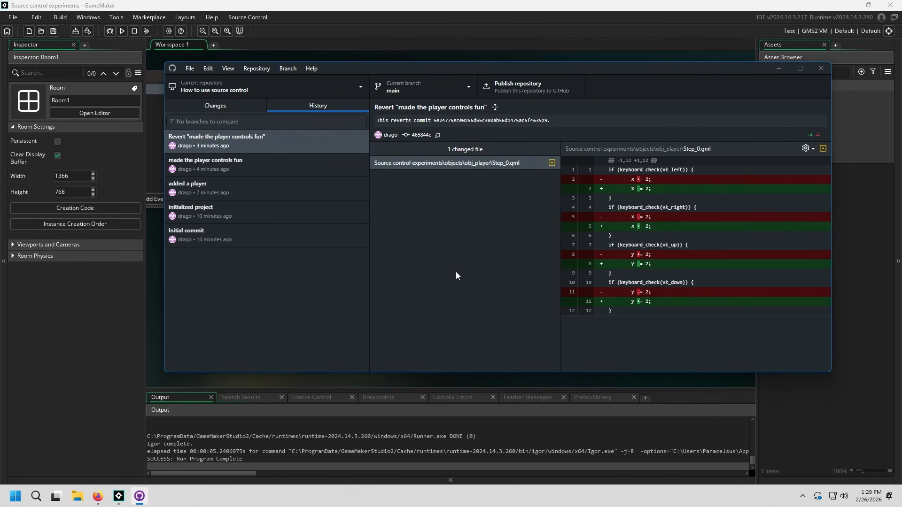
pyautogui.click(234, 104)
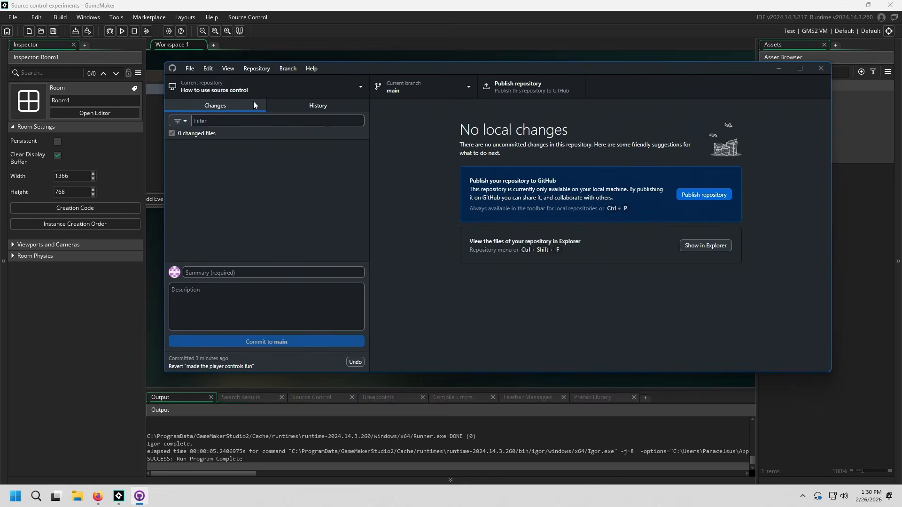
# Step: Switch to GameMaker and change the vk_down movement in obj_player's Step code to y -= 2
pyautogui.click(358, 3)
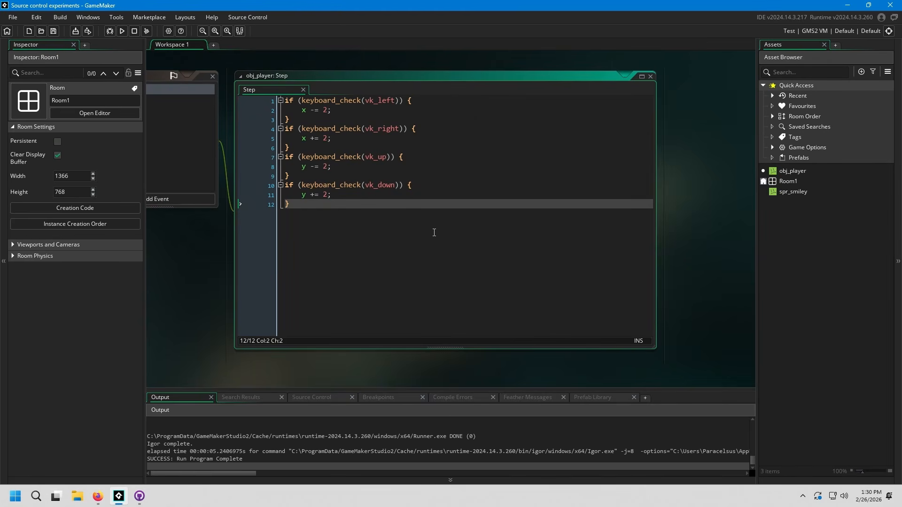
pyautogui.click(379, 197)
pyautogui.press('Home')
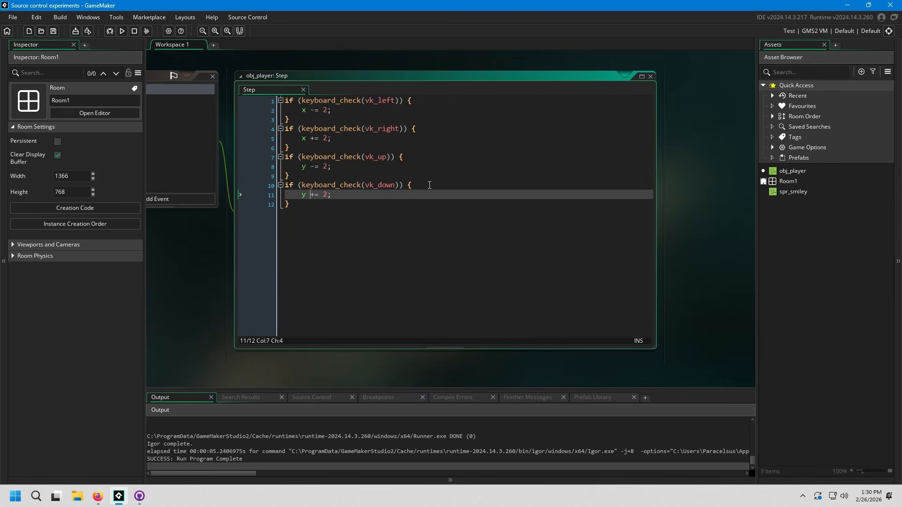
pyautogui.press('Delete')
pyautogui.write('-')
# Step: Change the vertical movement in obj_player's Step code to y *= 2 for both vk_up and vk_down
pyautogui.click(406, 164)
pyautogui.press('Left')
pyautogui.press('Left')
pyautogui.press('Left')
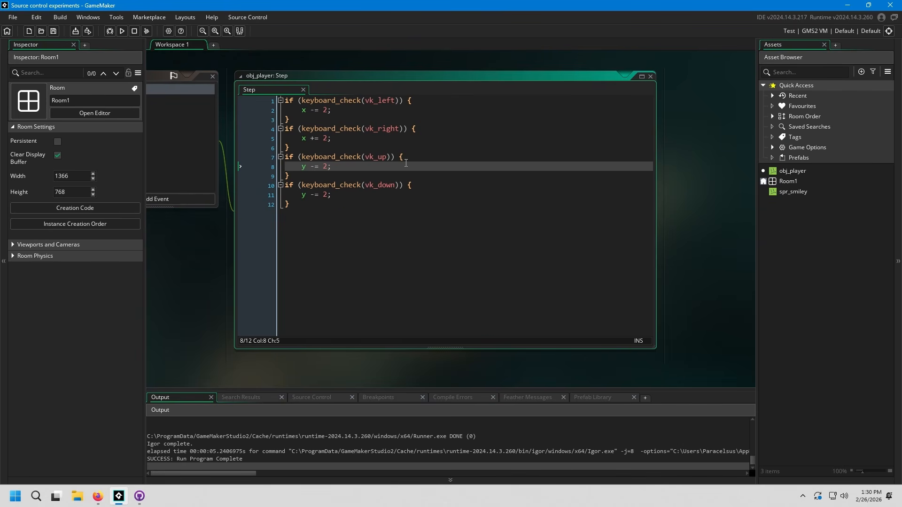
pyautogui.press('BackSpace')
pyautogui.write('*')
pyautogui.press('Down')
pyautogui.press('Down')
pyautogui.press('Down')
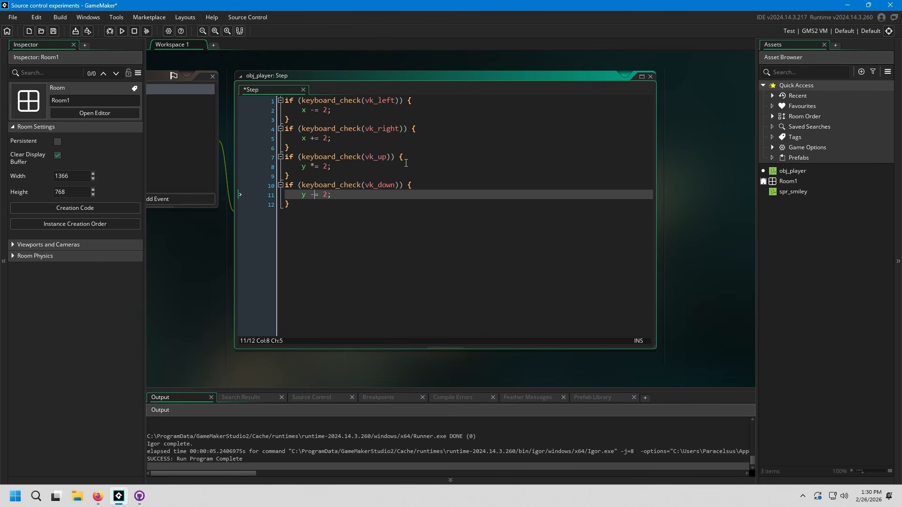
pyautogui.write('*')
pyautogui.press('Left')
pyautogui.press('BackSpace')
pyautogui.press('Right')
pyautogui.press('Up')
pyautogui.press('Up')
pyautogui.press('Up')
pyautogui.press('Up')
pyautogui.press('Up')
pyautogui.press('Up')
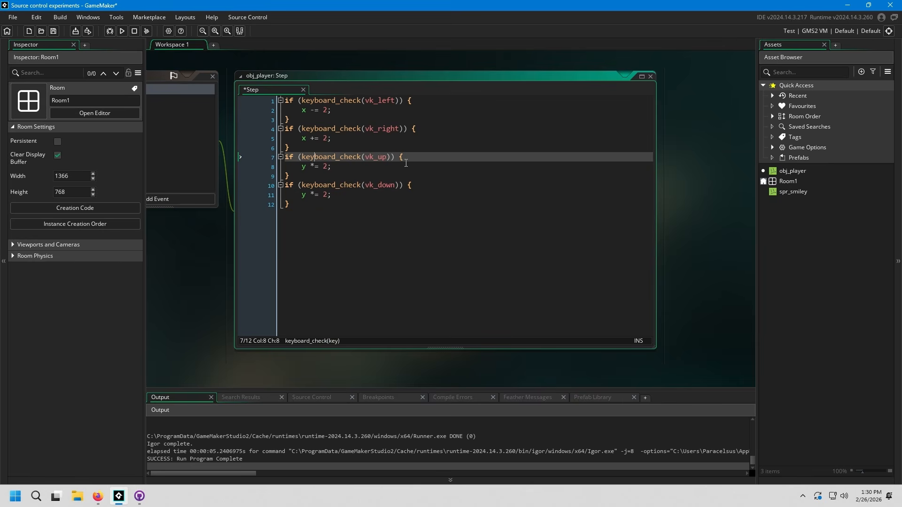
# Step: Change the horizontal movement in obj_player's Step code to x *= 2 for both vk_right and vk_left
pyautogui.press('BackSpace')
pyautogui.write('*')
pyautogui.press('Up')
pyautogui.press('Up')
pyautogui.press('Up')
pyautogui.press('BackSpace')
pyautogui.write('*')
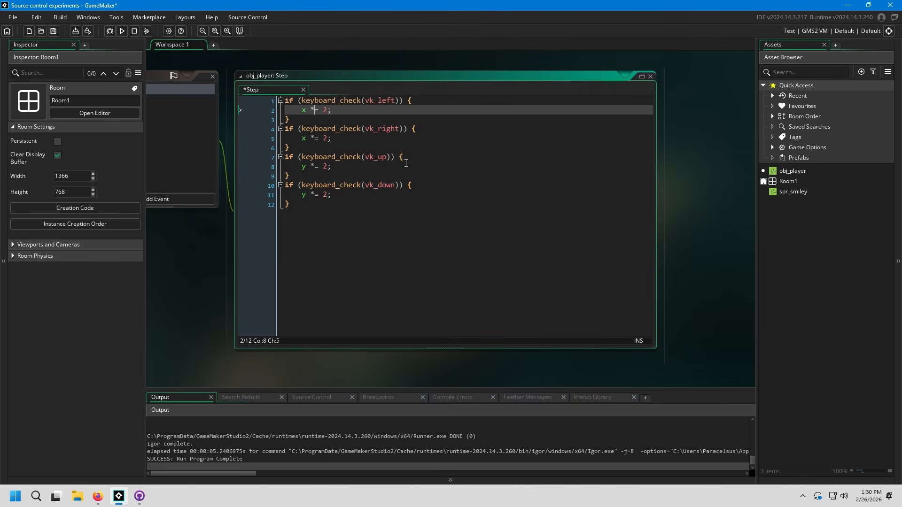
# Step: Save the project, run the game to test moving the player right, and close the game window
pyautogui.hotkey('ctrl', 's')
pyautogui.press('F5')
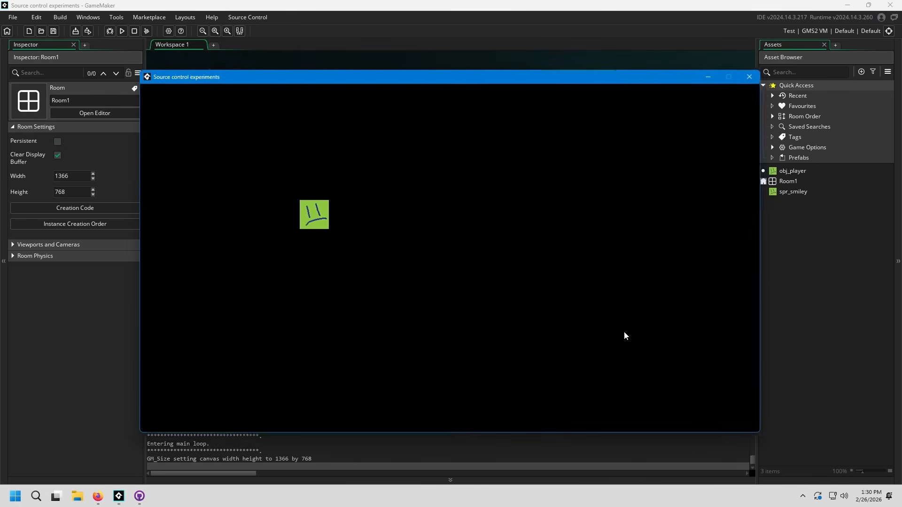
pyautogui.press('Right')
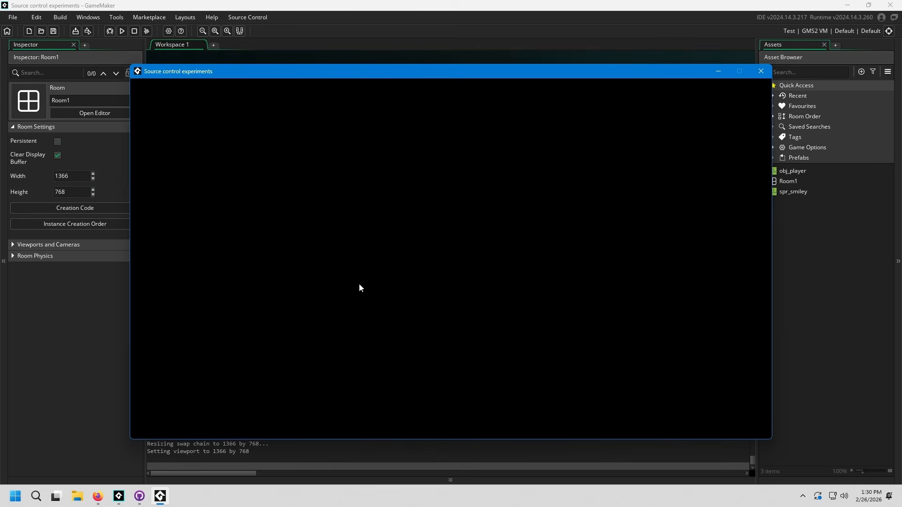
pyautogui.click(755, 73)
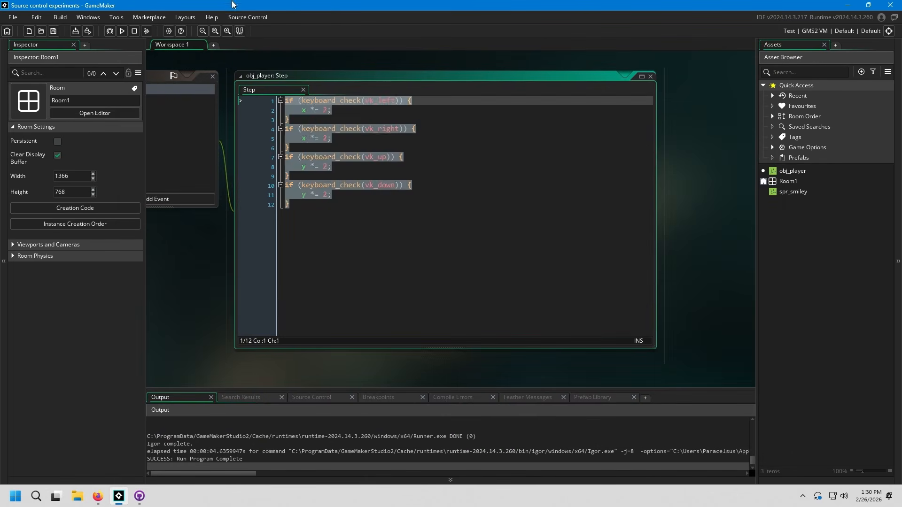
# Step: Switch to GitHub Desktop and examine the uncommitted line changes in obj_player's Step_0.gml
pyautogui.click(139, 496)
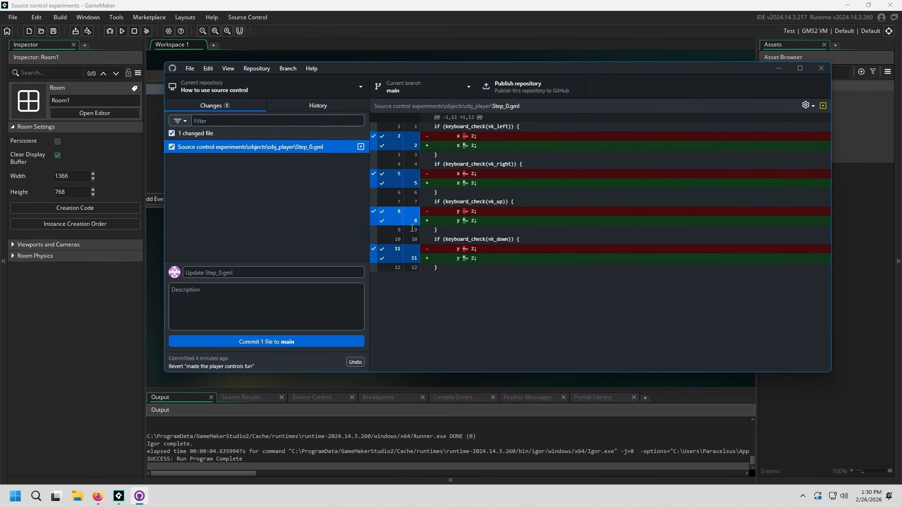
pyautogui.click(311, 106)
pyautogui.click(229, 105)
pyautogui.moveTo(436, 146); pyautogui.dragTo(437, 118)
pyautogui.click(477, 265)
pyautogui.click(480, 268)
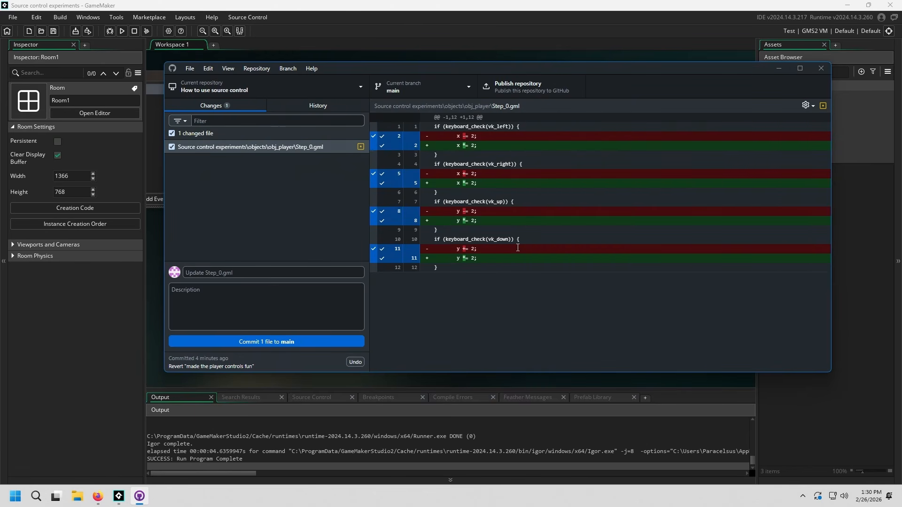
pyautogui.moveTo(468, 274)
pyautogui.mouseDown()
pyautogui.moveTo(466, 252)
pyautogui.moveTo(457, 266)
pyautogui.mouseUp()
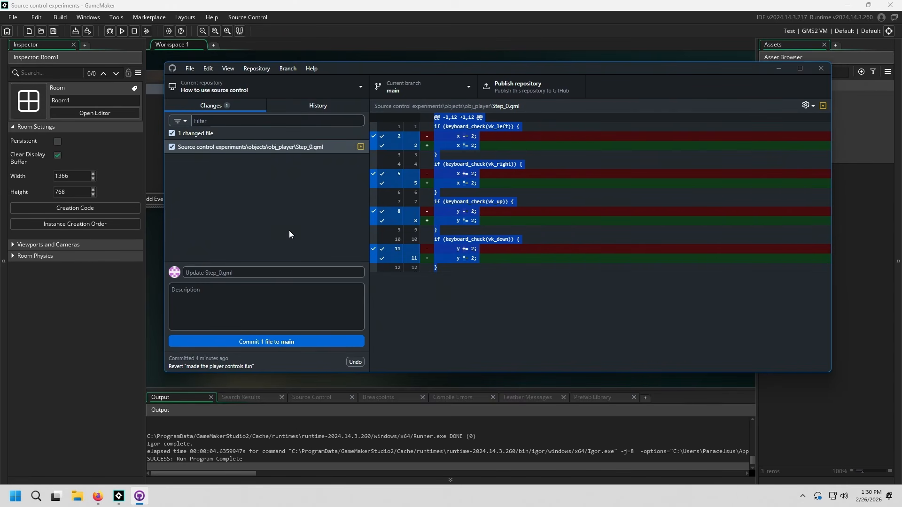
# Step: Discard the uncommitted changes to Step_0.gml and check the commit history and the list of changed files
pyautogui.click(275, 146)
pyautogui.rightClick(272, 145)
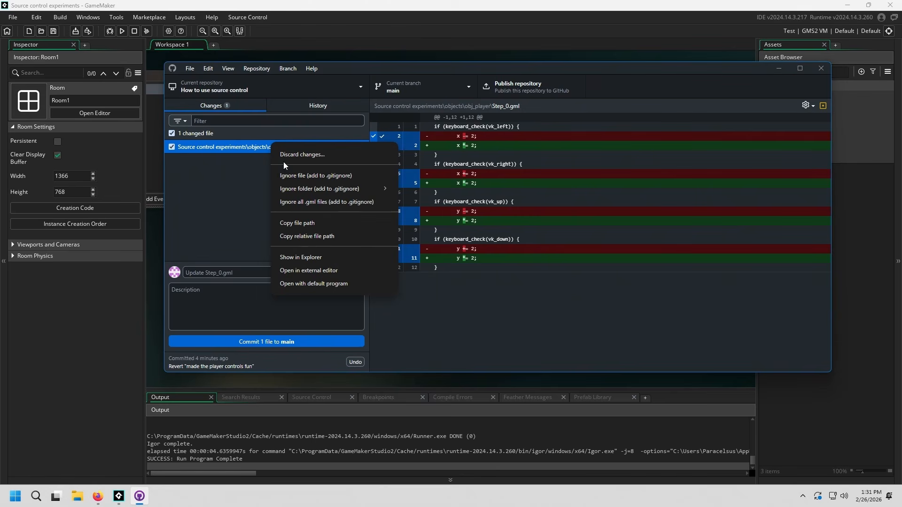
pyautogui.click(331, 156)
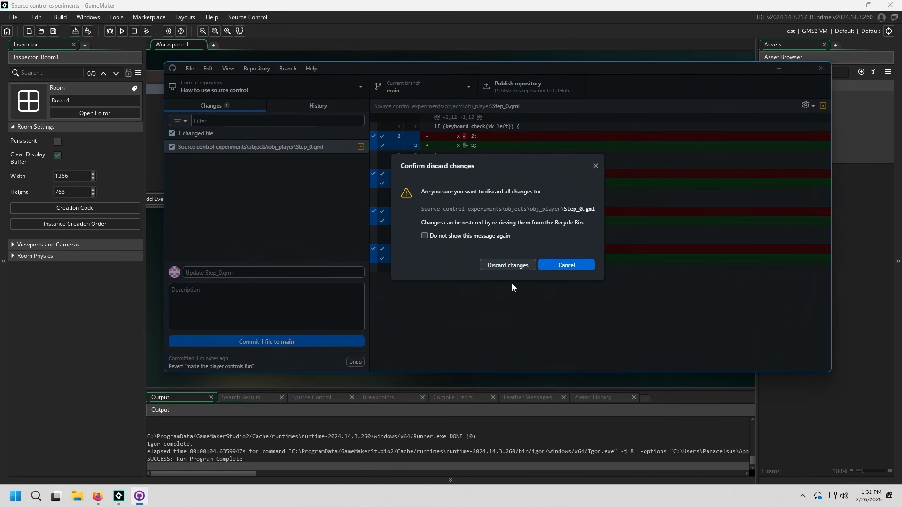
pyautogui.click(522, 265)
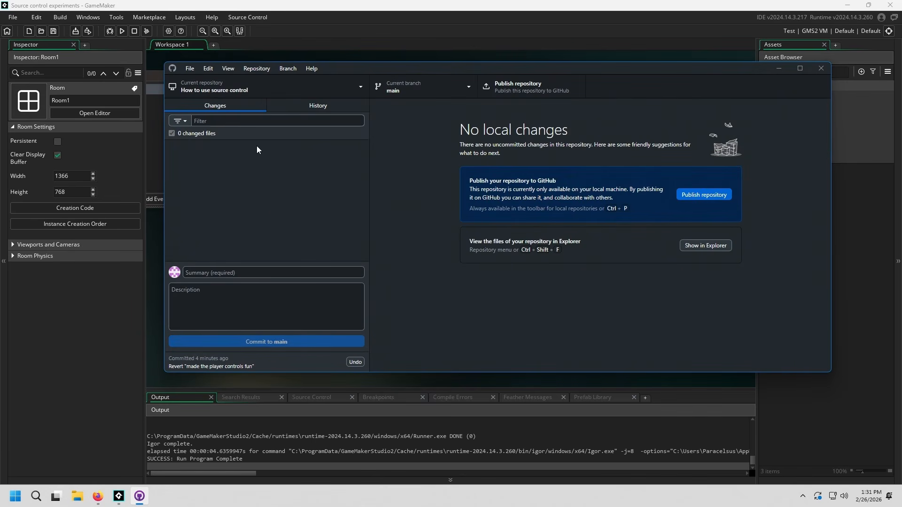
pyautogui.click(318, 105)
pyautogui.click(210, 106)
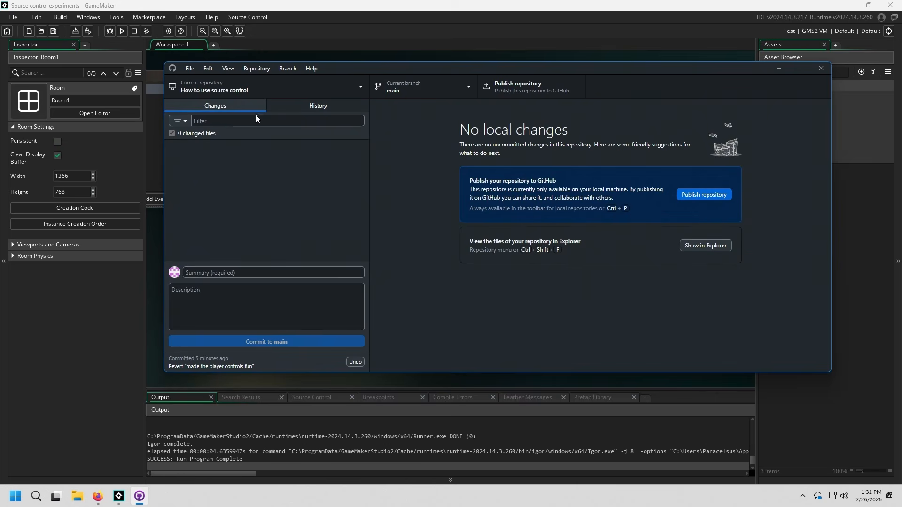
pyautogui.click(290, 106)
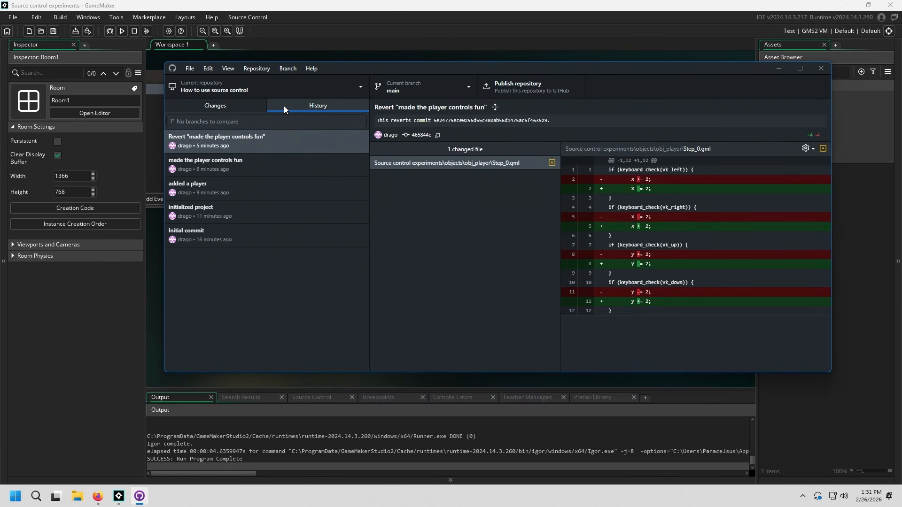
pyautogui.click(264, 106)
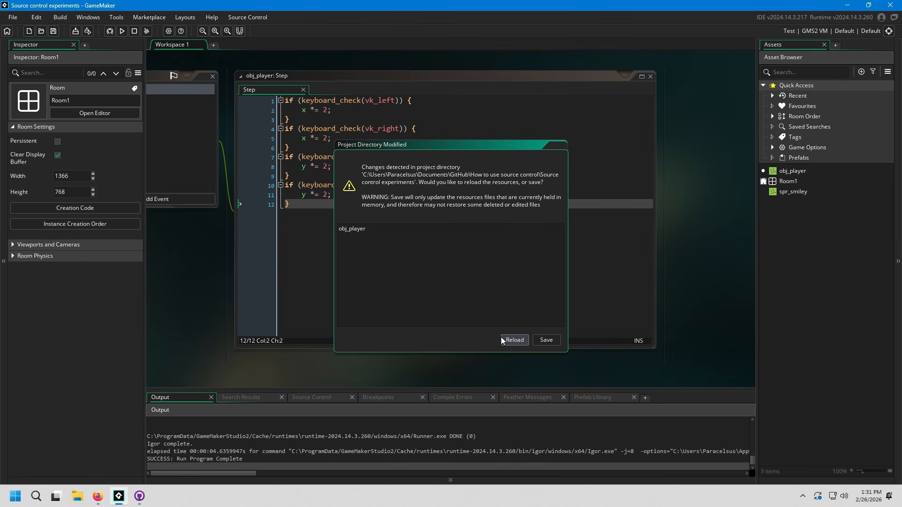
# Step: Reload the modified obj_player resource in GameMaker, then check GitHub Desktop for uncommitted changes and return to GameMaker
pyautogui.click(514, 341)
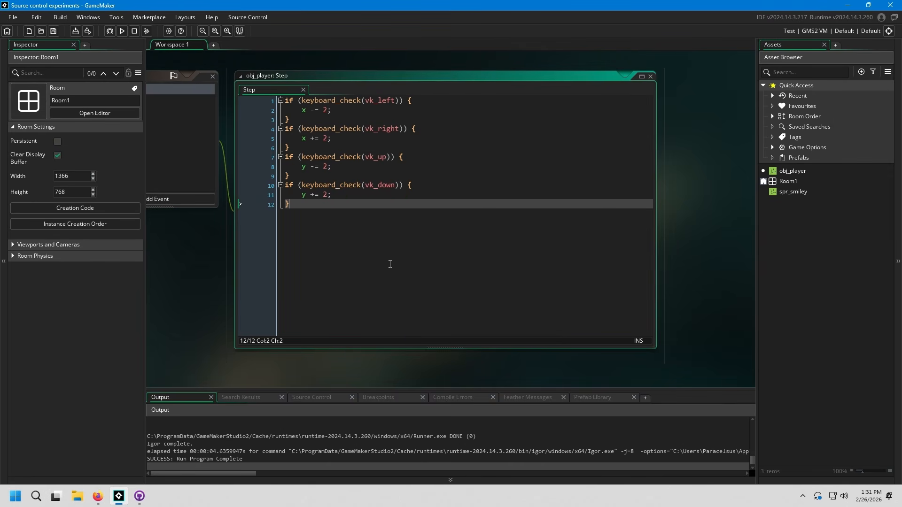
pyautogui.hotkey('alt', 'Tab')
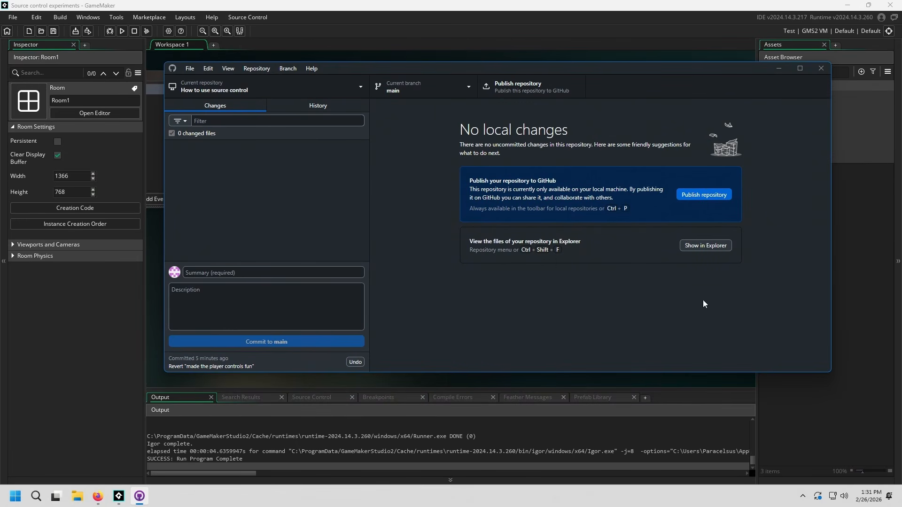
pyautogui.hotkey('alt', 'Tab')
pyautogui.moveTo(700, 266); pyautogui.dragTo(680, 282, button='middle')
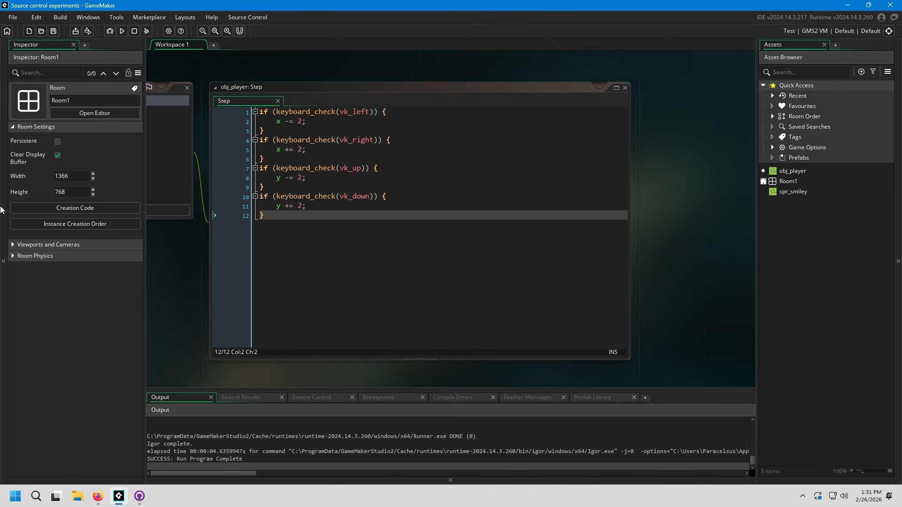
# Step: Delete the spr_smiley sprite from the project's assets and confirm the deletion
pyautogui.click(797, 192)
pyautogui.press('Delete')
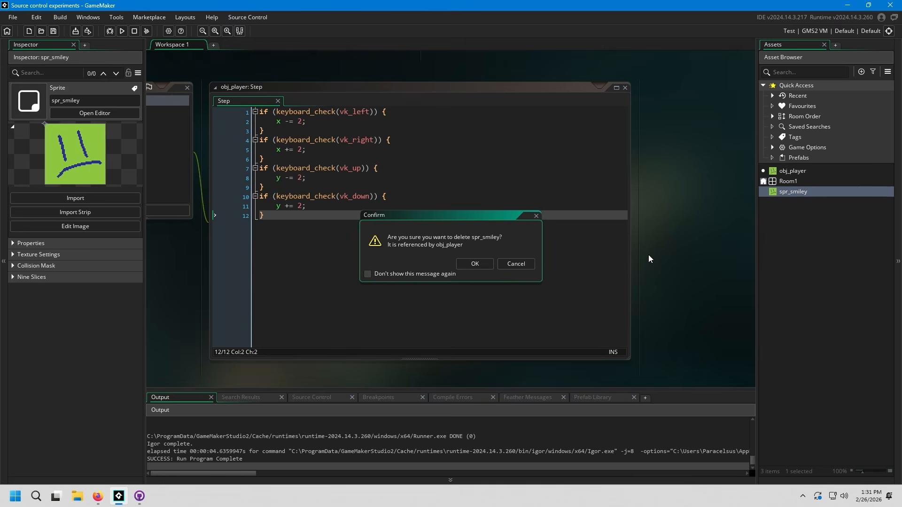
pyautogui.click(482, 268)
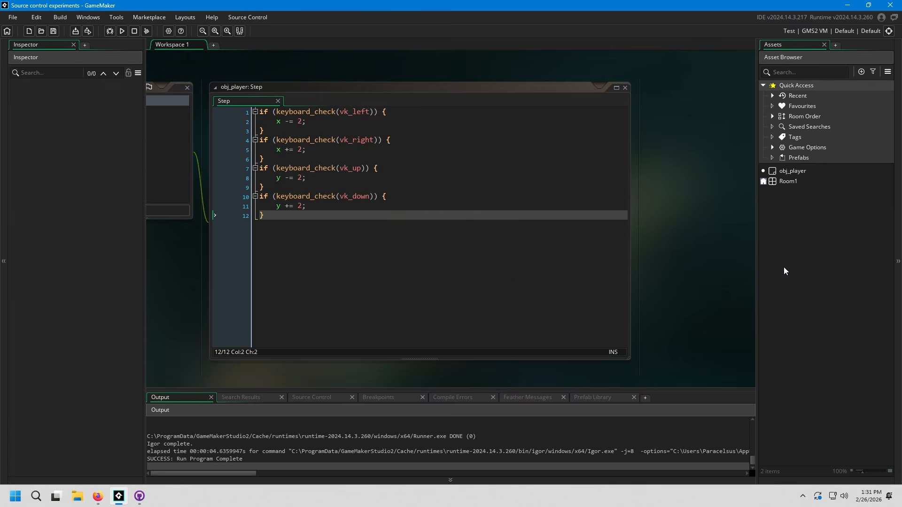
pyautogui.moveTo(356, 246); pyautogui.dragTo(299, 245, button='middle')
pyautogui.click(802, 220)
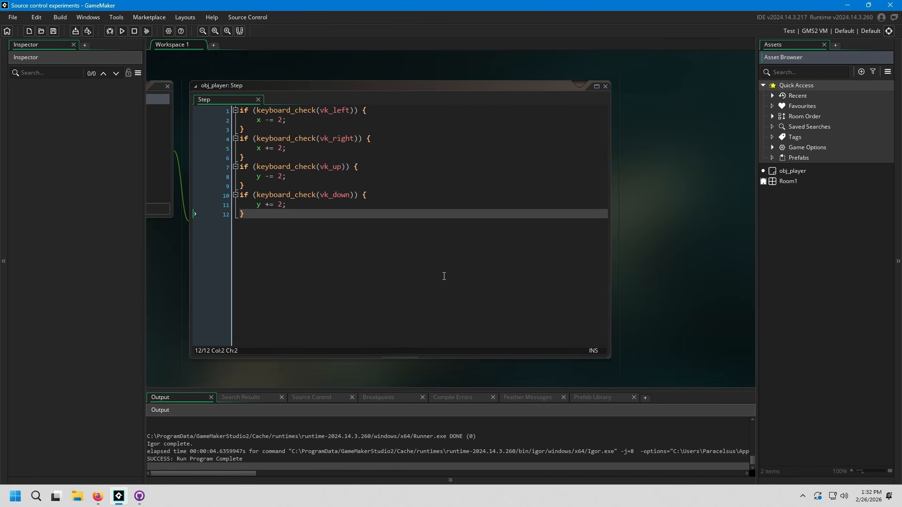
pyautogui.moveTo(443, 276); pyautogui.dragTo(489, 274, button='middle')
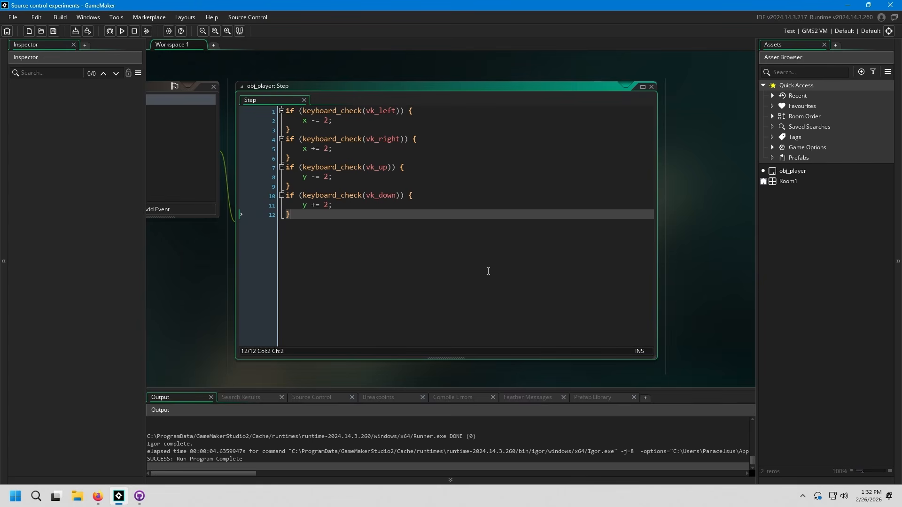
pyautogui.click(775, 200)
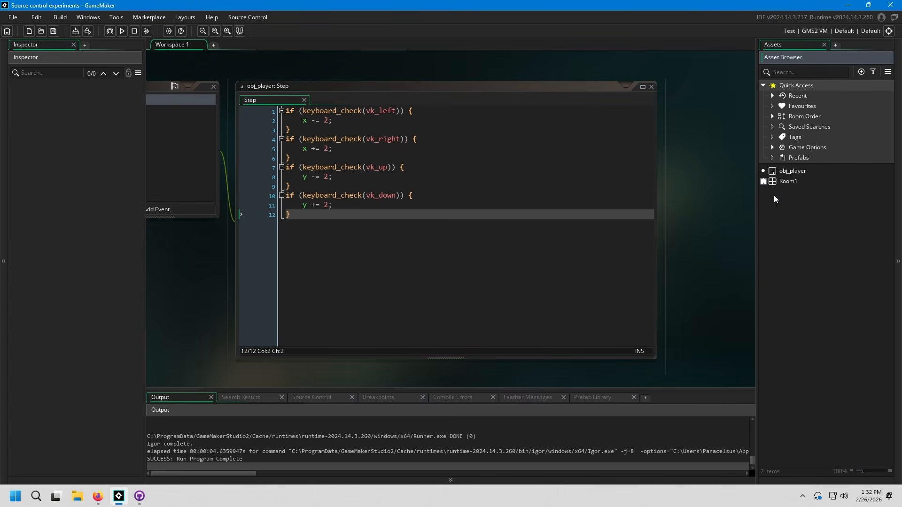
pyautogui.rightClick(775, 200)
pyautogui.press('Escape')
pyautogui.click(428, 262)
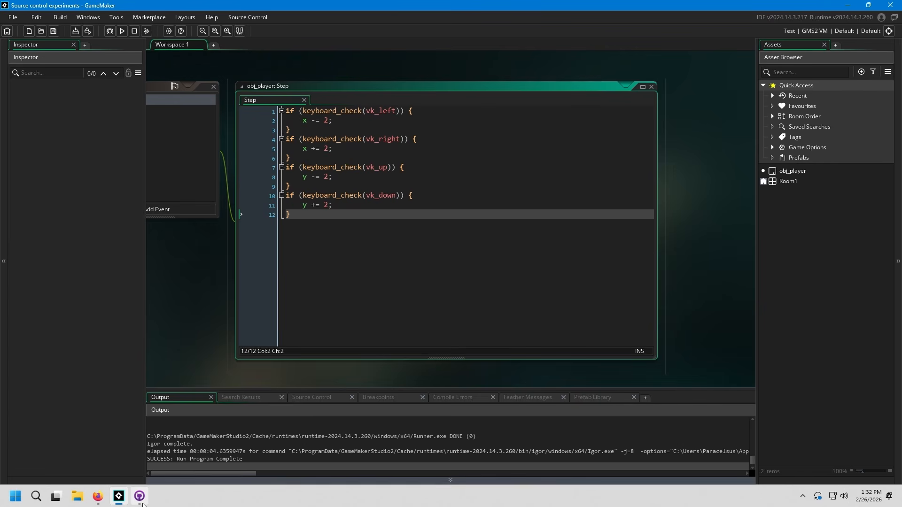
# Step: Switch to GitHub Desktop and examine the differences in each file changed by deleting the spr_smiley sprite
pyautogui.click(139, 496)
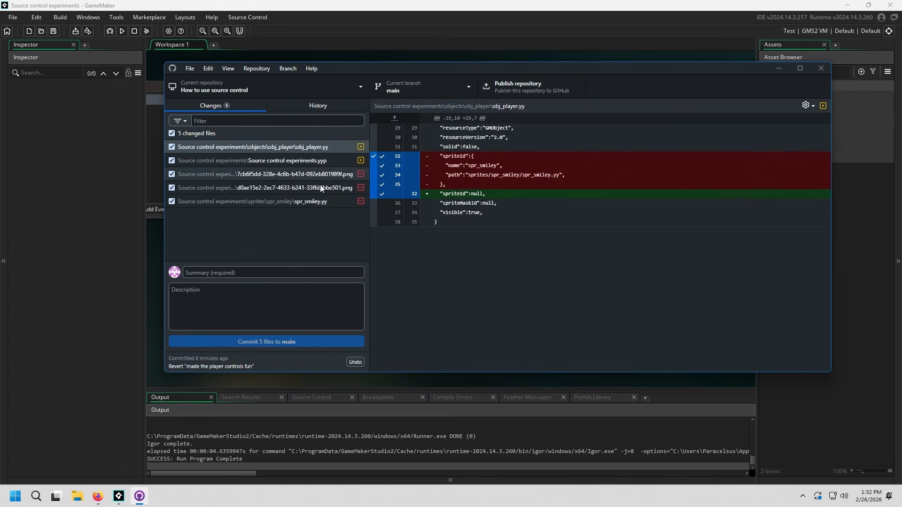
pyautogui.click(315, 160)
pyautogui.click(321, 147)
pyautogui.click(315, 160)
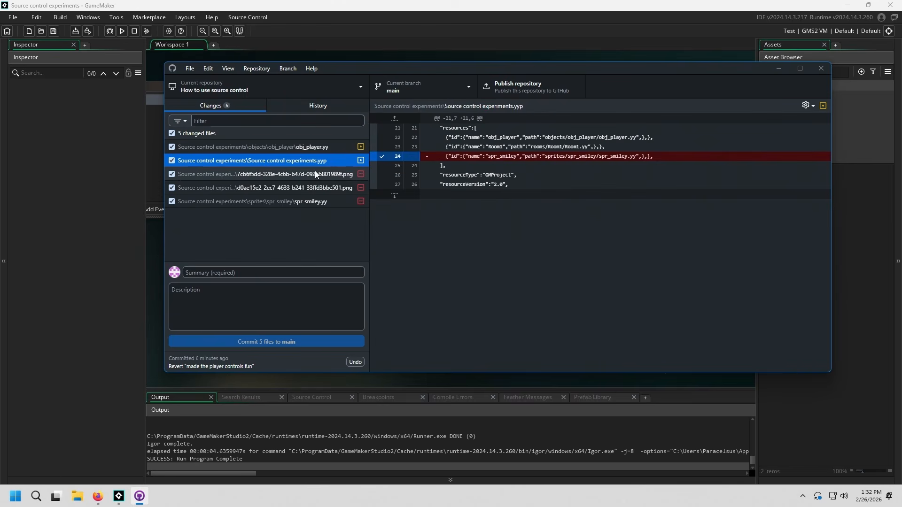
pyautogui.click(312, 174)
pyautogui.click(309, 188)
pyautogui.click(311, 202)
pyautogui.click(355, 187)
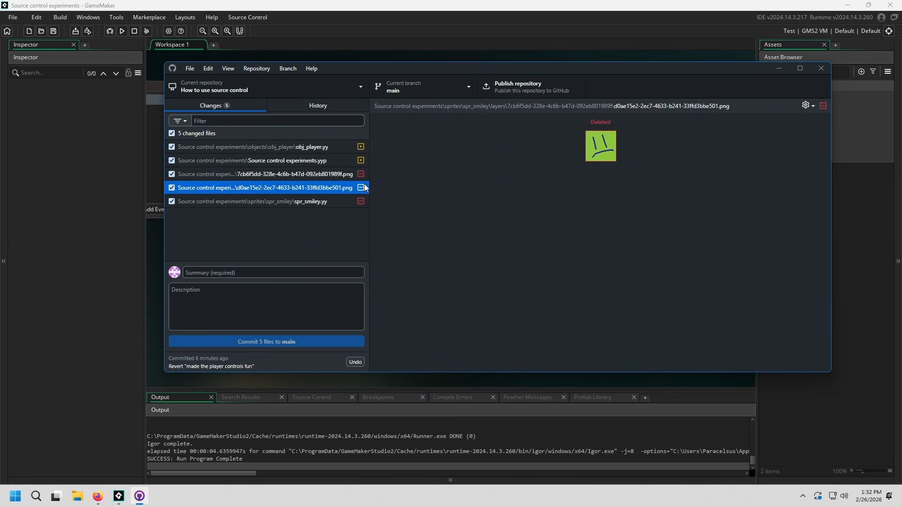
pyautogui.click(336, 180)
pyautogui.click(325, 203)
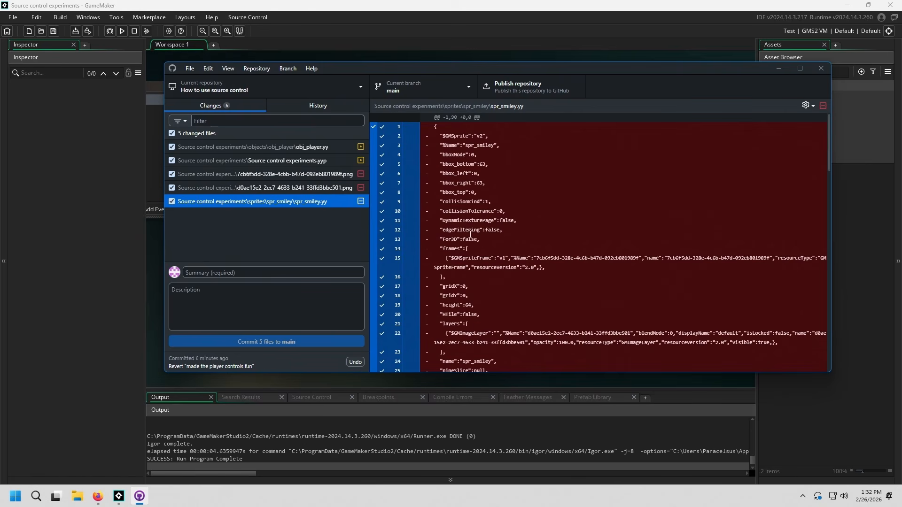
# Step: Discard the uncommitted changes to all five changed files at once and switch back to GameMaker
pyautogui.keyDown('shift'); pyautogui.click(310, 147); pyautogui.keyUp('shift')
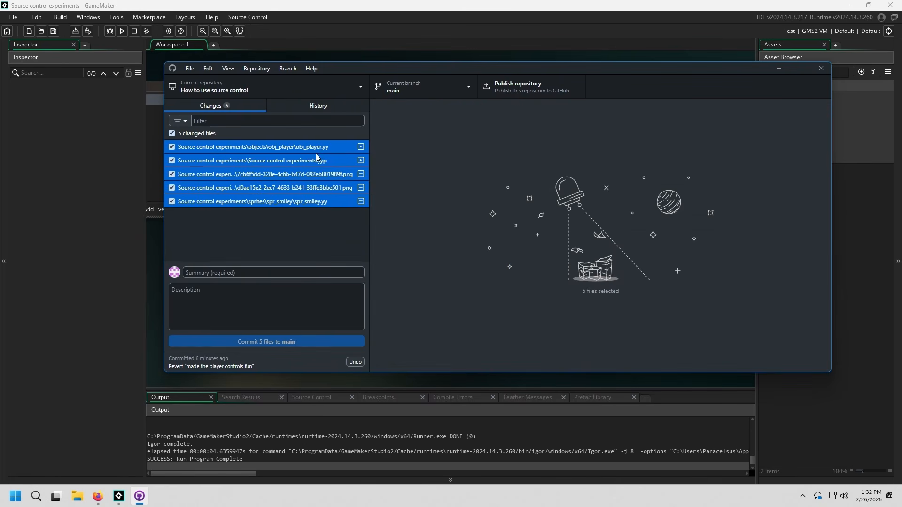
pyautogui.rightClick(327, 163)
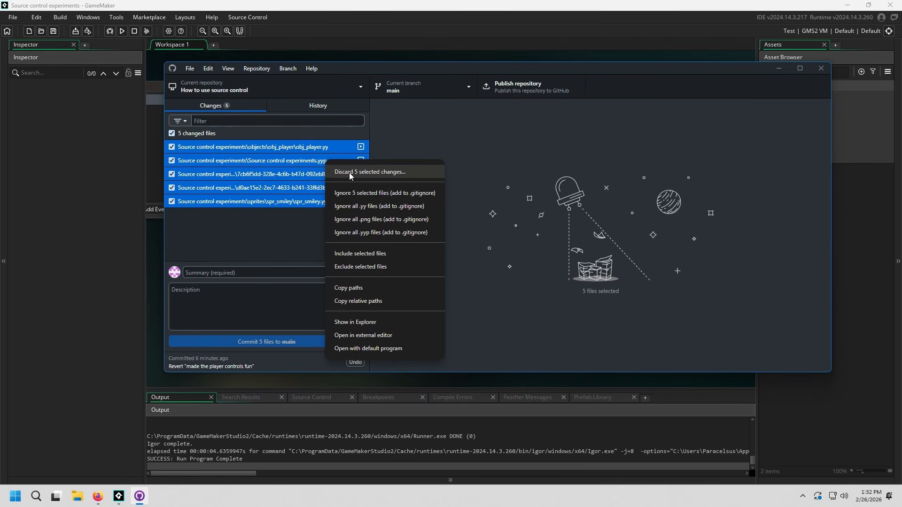
pyautogui.click(345, 173)
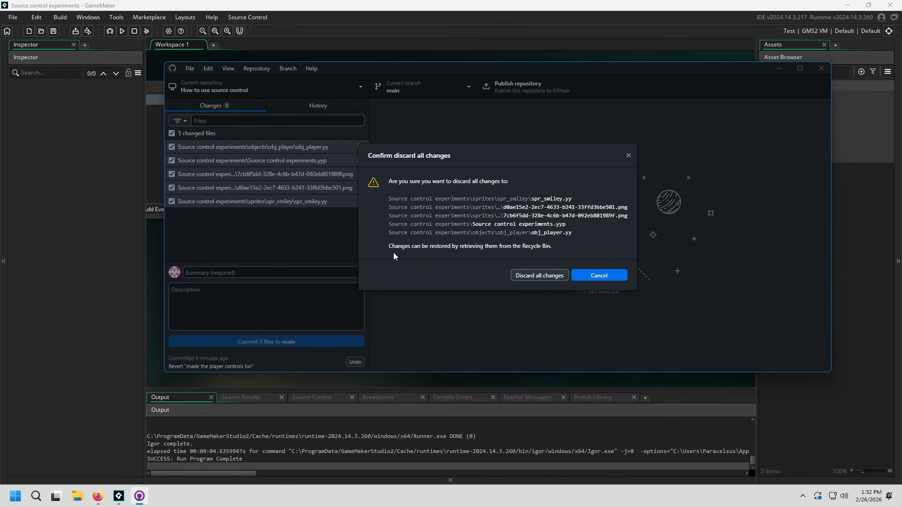
pyautogui.press('Escape')
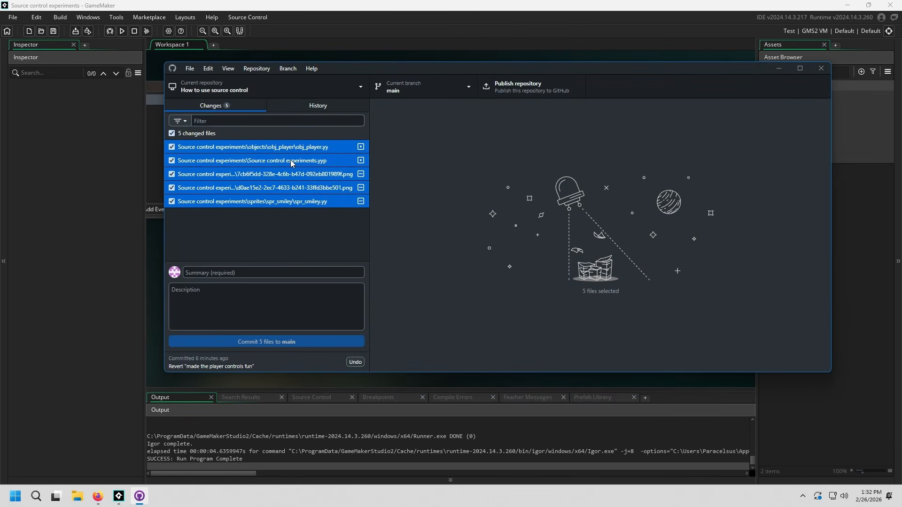
pyautogui.rightClick(291, 161)
pyautogui.click(328, 173)
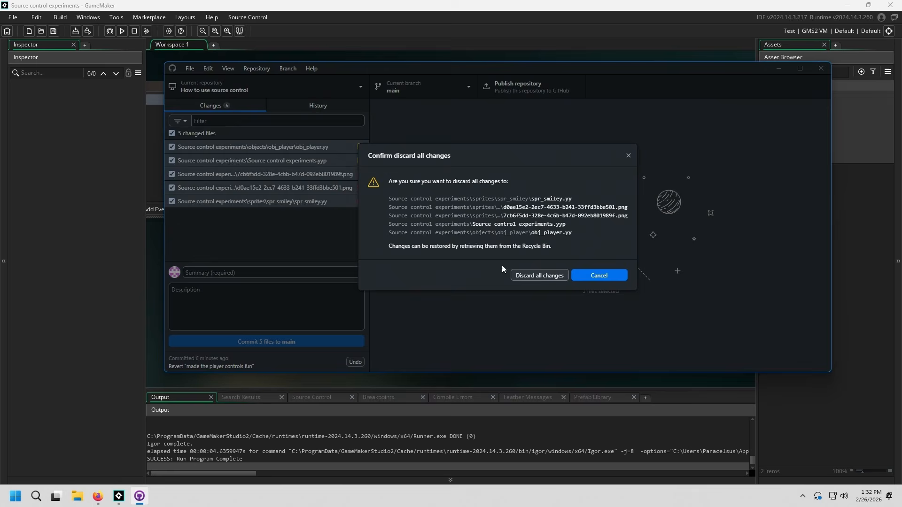
pyautogui.click(540, 276)
pyautogui.click(394, 2)
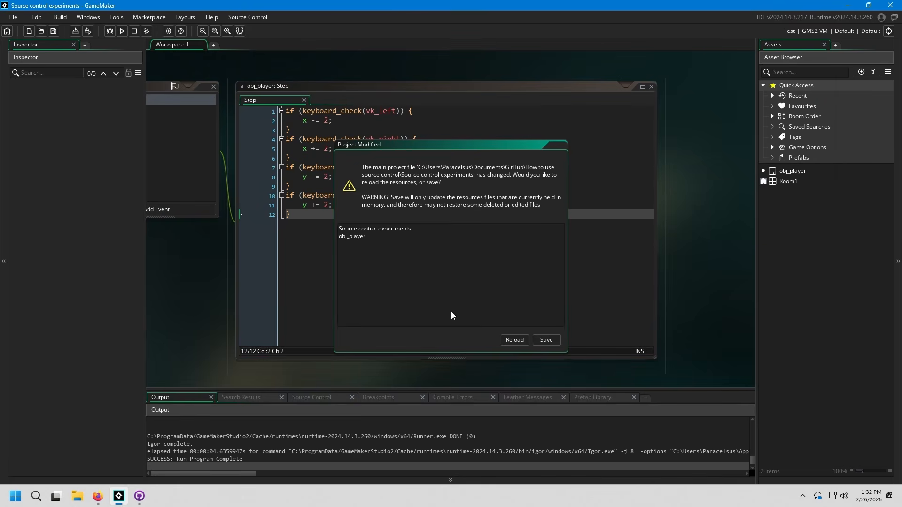
# Step: Reload the modified project resources from disk, then inspect the obj_player, Room1 and spr_smiley assets in turn
pyautogui.click(518, 340)
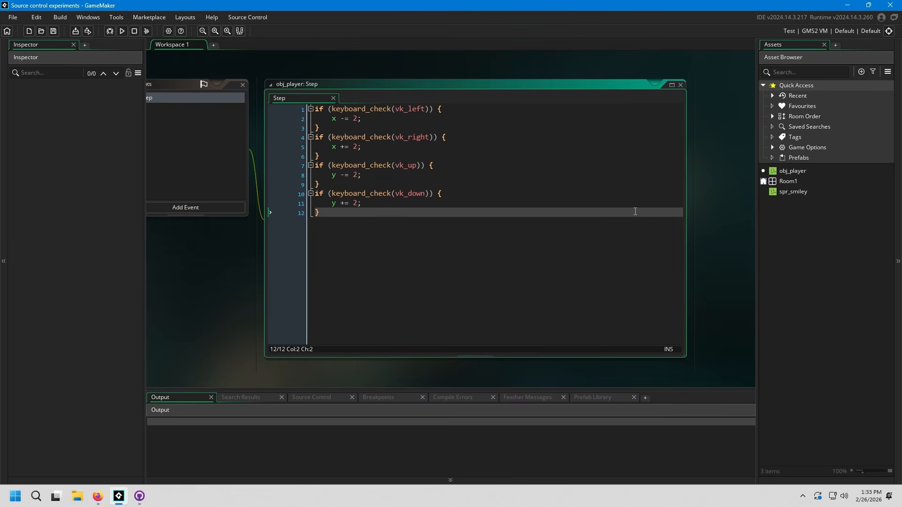
pyautogui.click(814, 189)
pyautogui.click(813, 171)
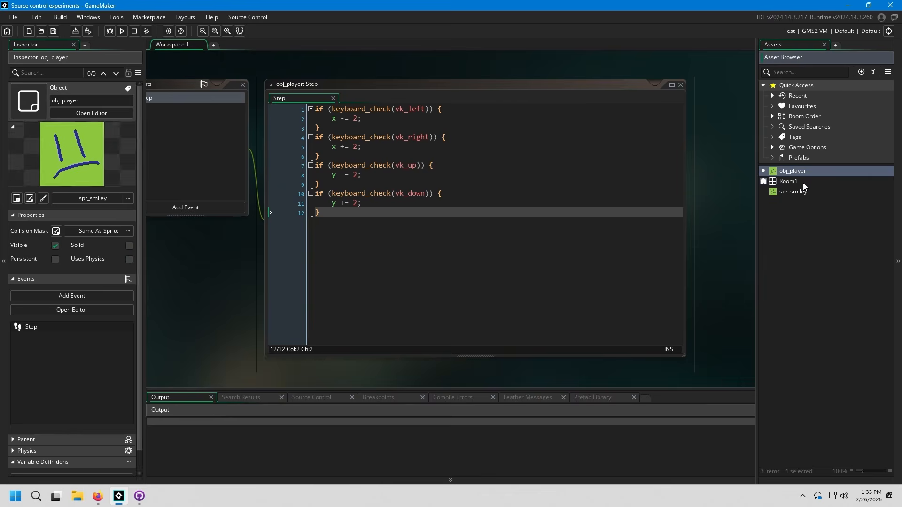
pyautogui.click(803, 182)
pyautogui.click(802, 193)
pyautogui.click(483, 235)
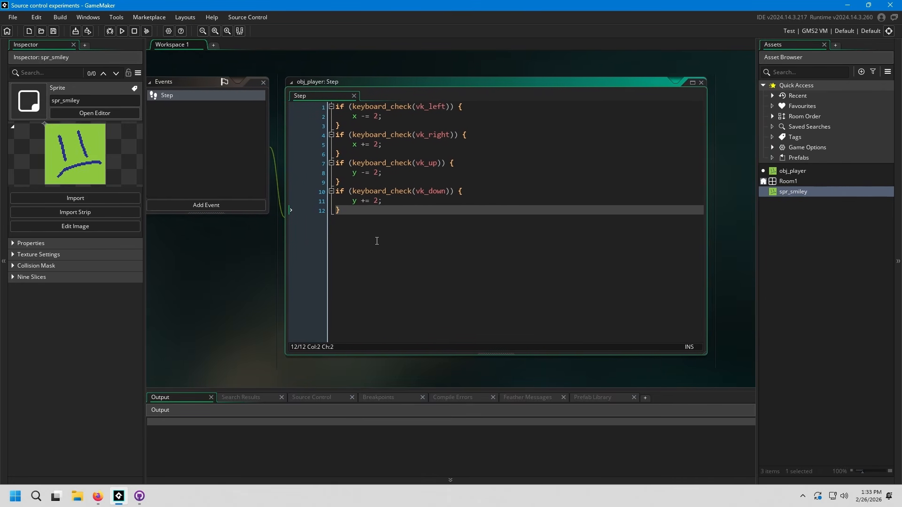
pyautogui.moveTo(399, 203); pyautogui.dragTo(432, 262)
pyautogui.moveTo(343, 229); pyautogui.dragTo(498, 223, button='middle')
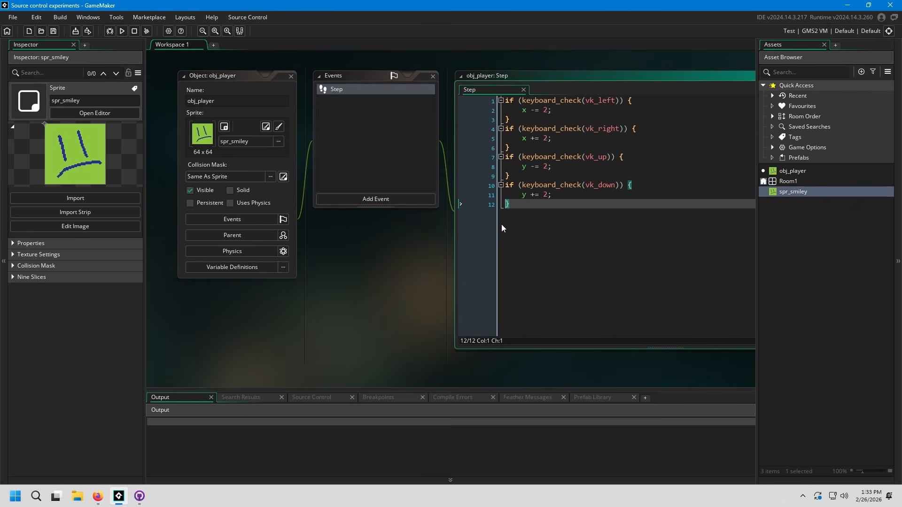
pyautogui.moveTo(611, 241); pyautogui.dragTo(652, 306)
pyautogui.moveTo(578, 244); pyautogui.dragTo(367, 243, button='middle')
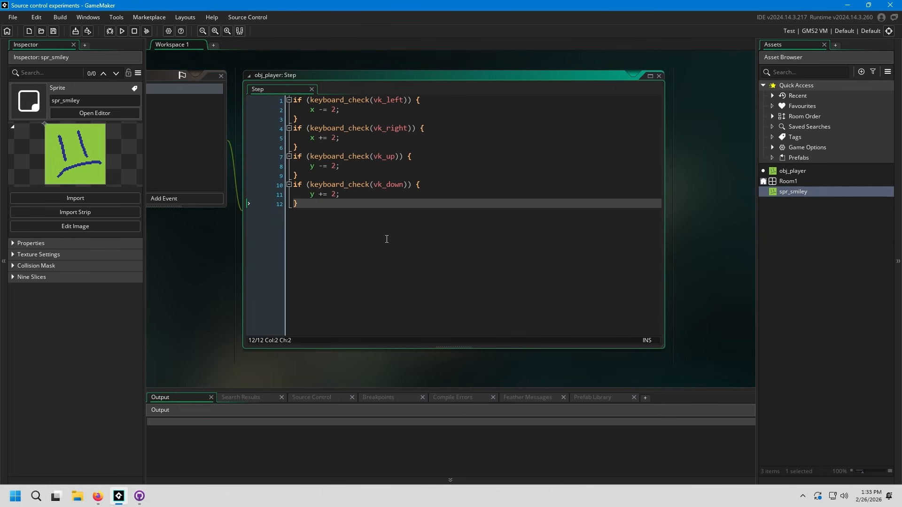
# Step: Switch to GitHub Desktop to check the repository for uncommitted changes, and return to GameMaker
pyautogui.click(139, 496)
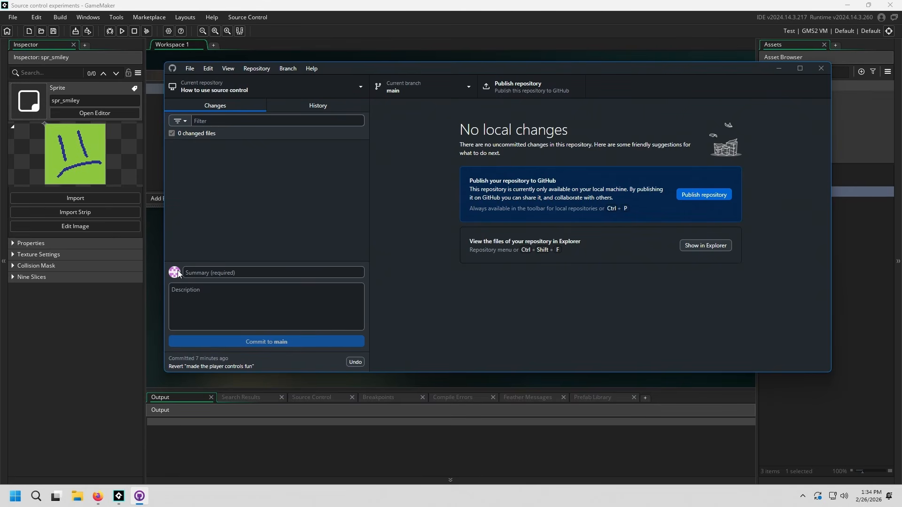
pyautogui.hotkey('alt', 'Tab')
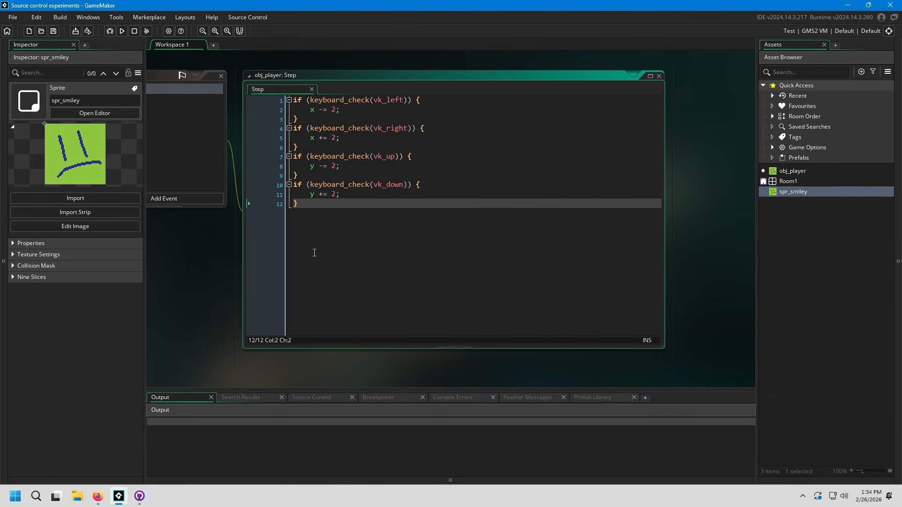
pyautogui.moveTo(314, 253); pyautogui.dragTo(527, 256, button='middle')
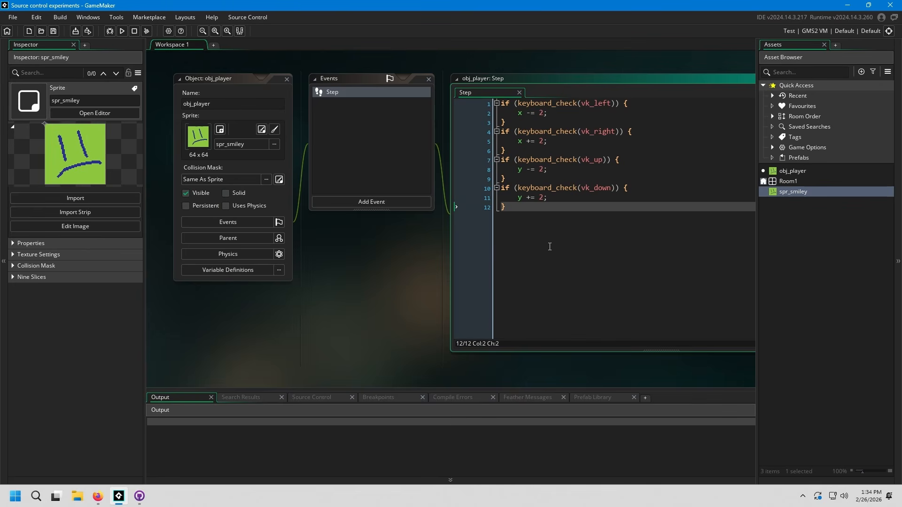
pyautogui.moveTo(399, 276); pyautogui.dragTo(408, 279, button='middle')
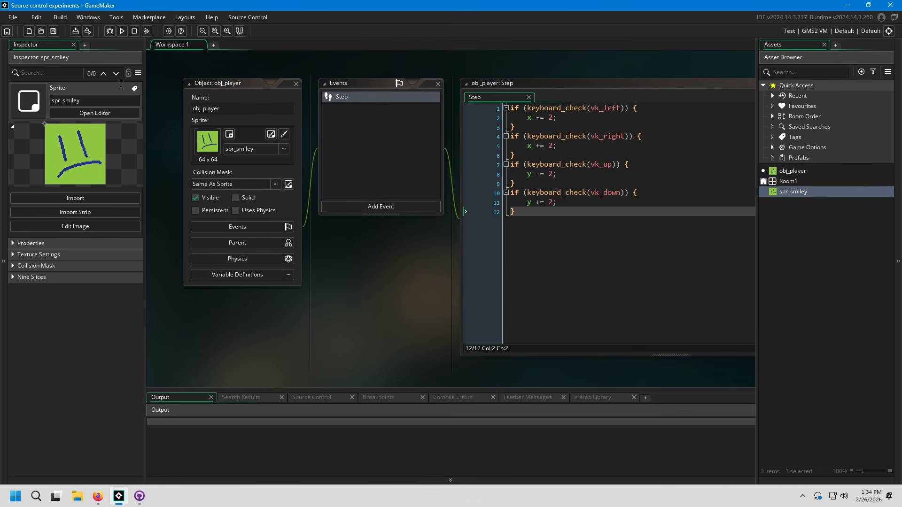
pyautogui.moveTo(421, 296); pyautogui.dragTo(422, 295, button='middle')
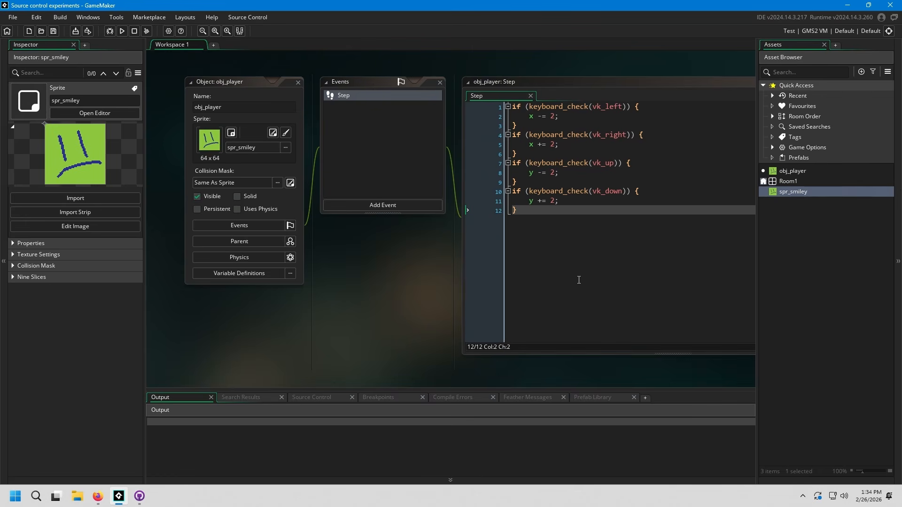
pyautogui.moveTo(579, 280); pyautogui.dragTo(622, 343)
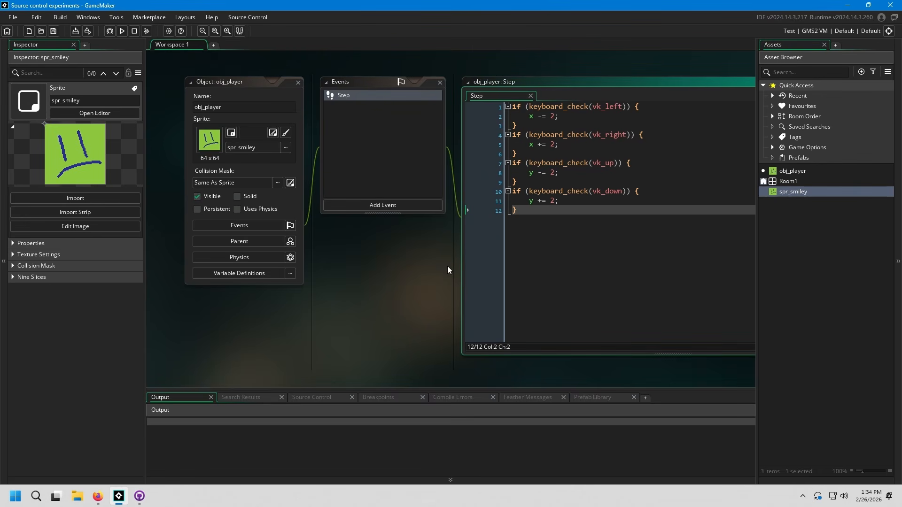